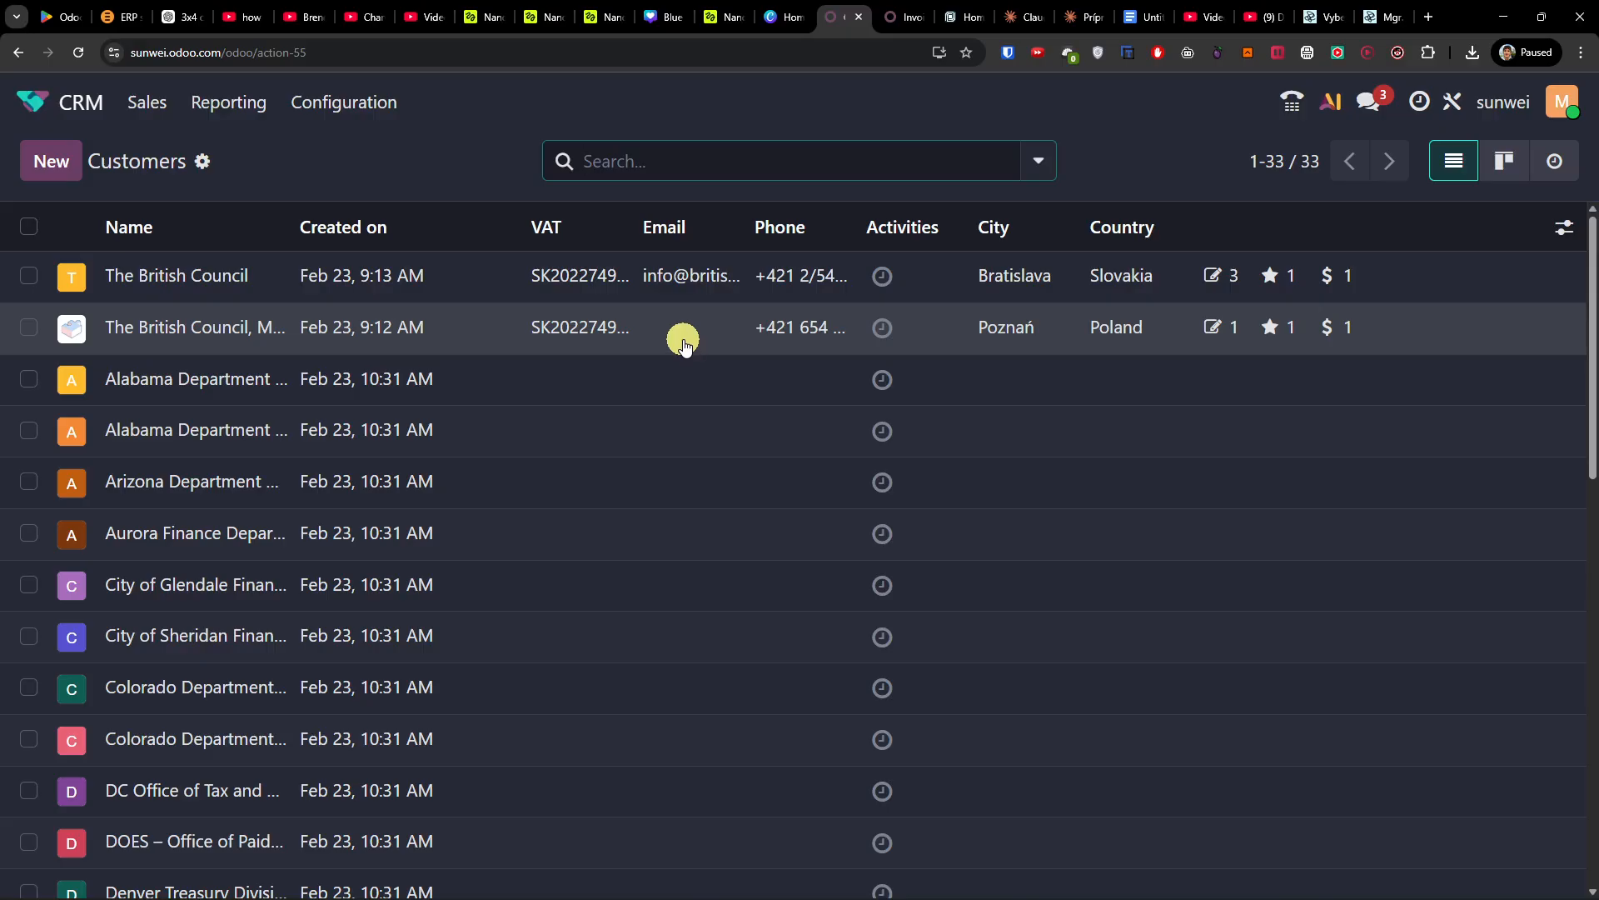
Step: Open an empty new customer form from the Customers list
left_click(66, 171)
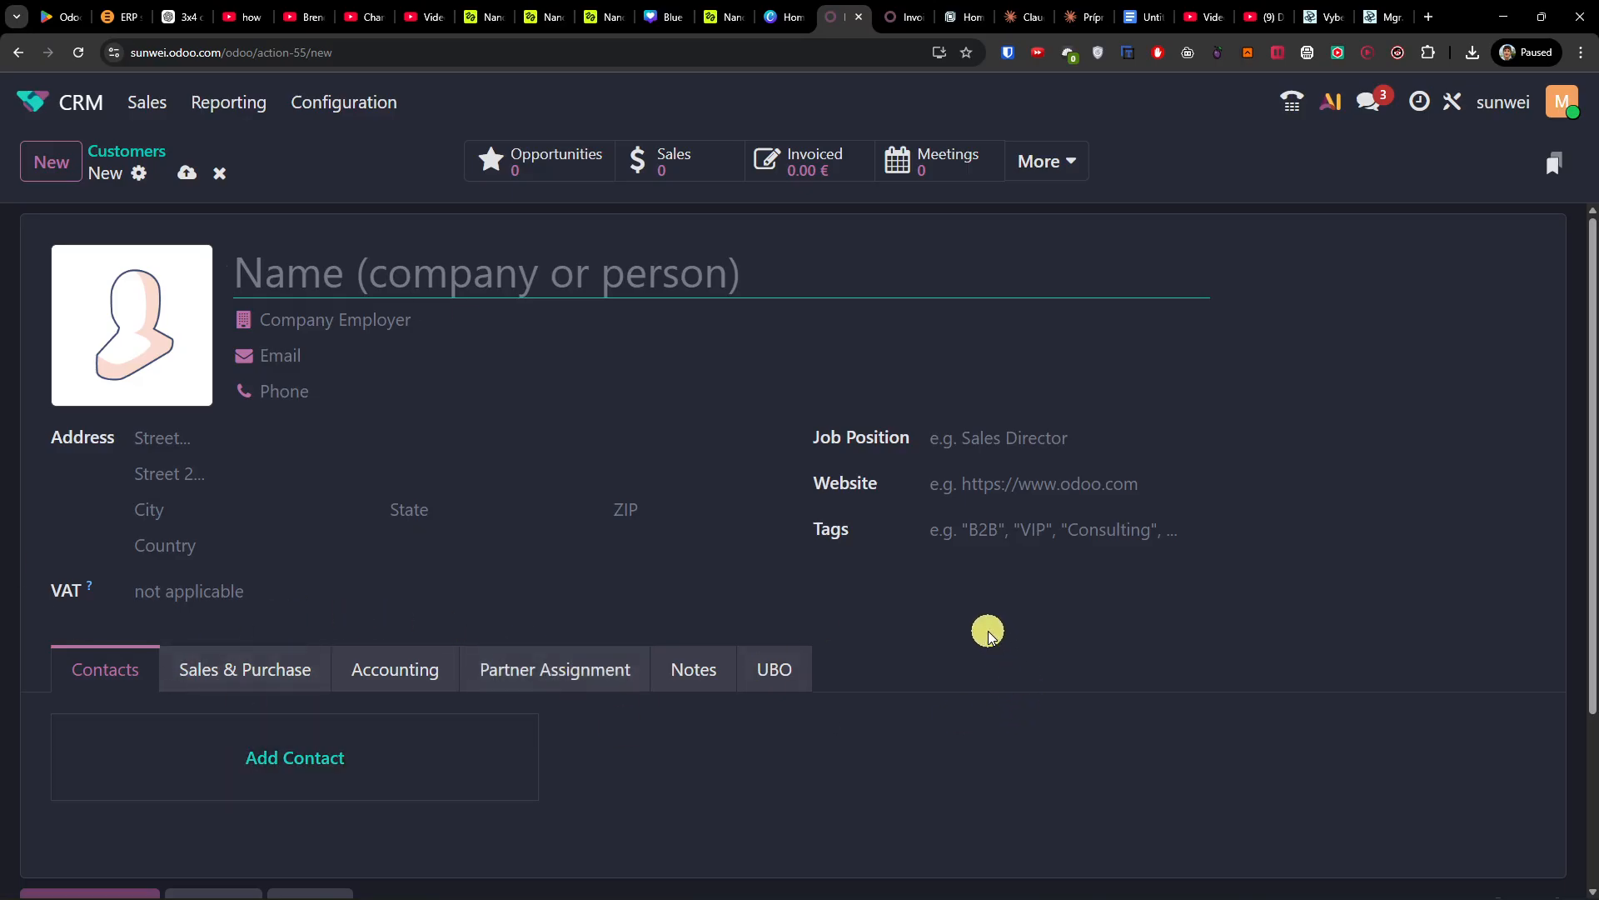
left_click(135, 106)
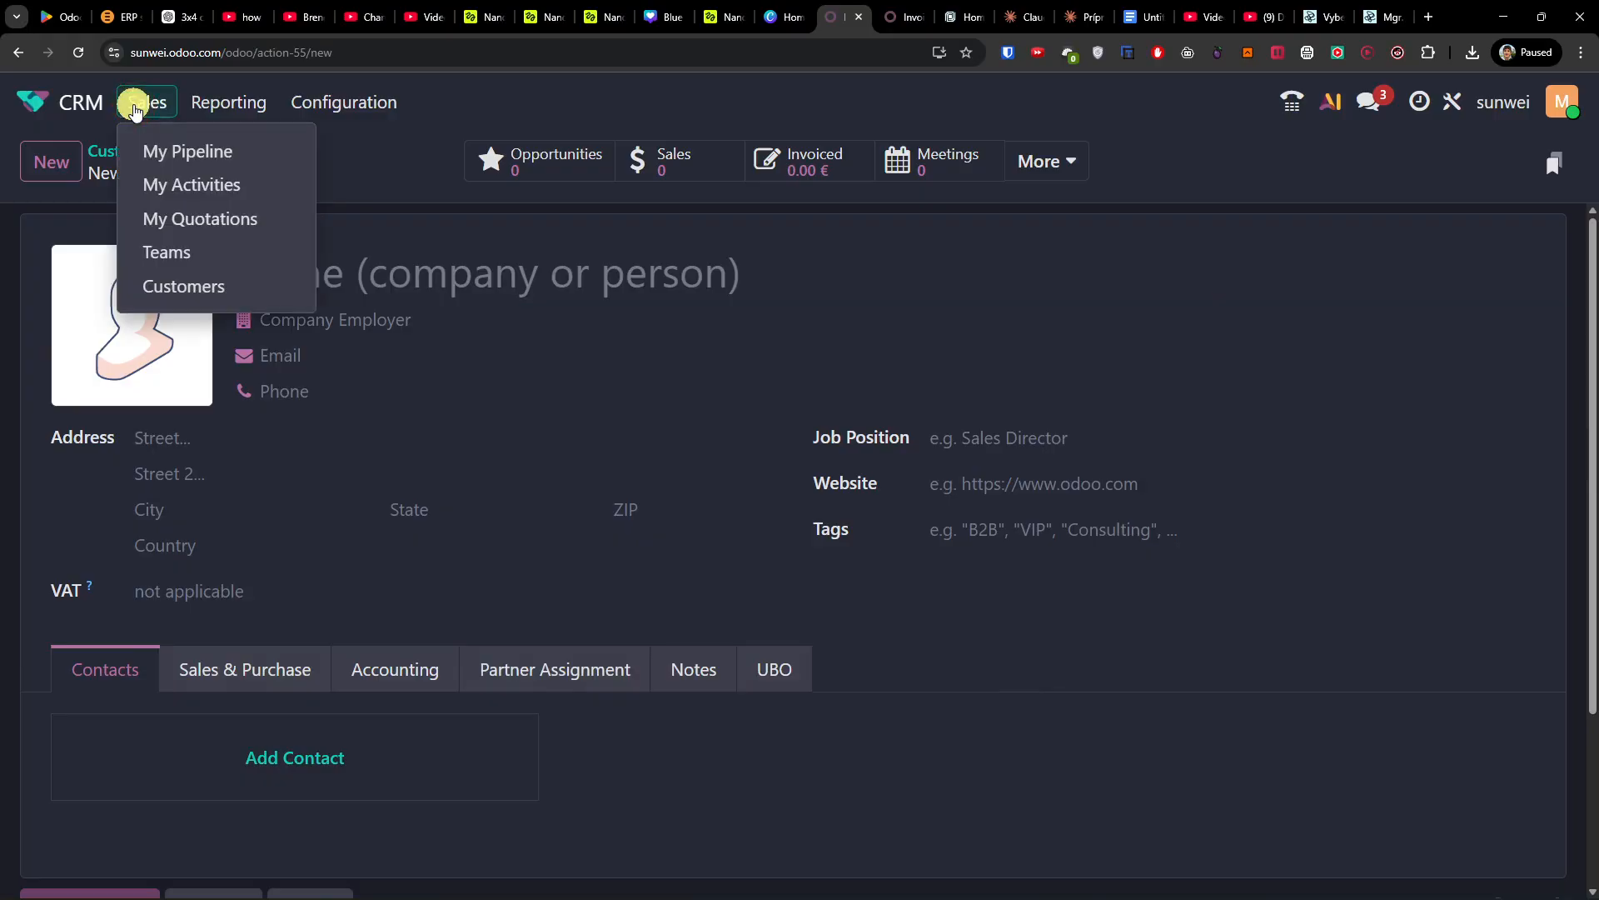
Step: Quick-create an opportunity for The British Council with 800 € expected revenue in the New stage
left_click(163, 148)
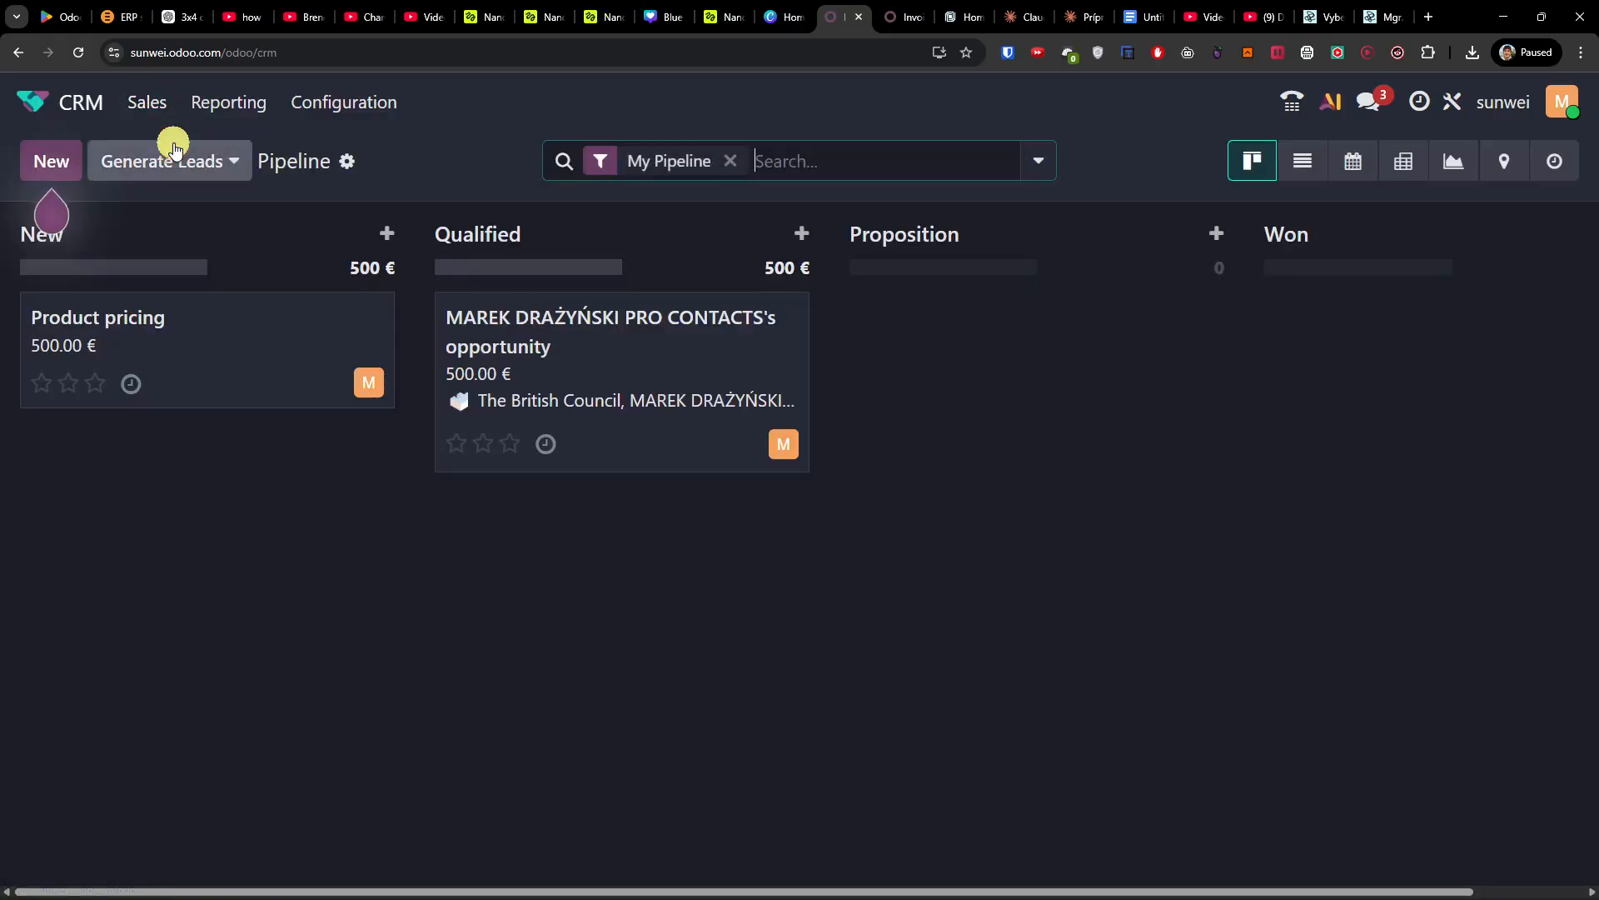
left_click(53, 166)
left_click(225, 336)
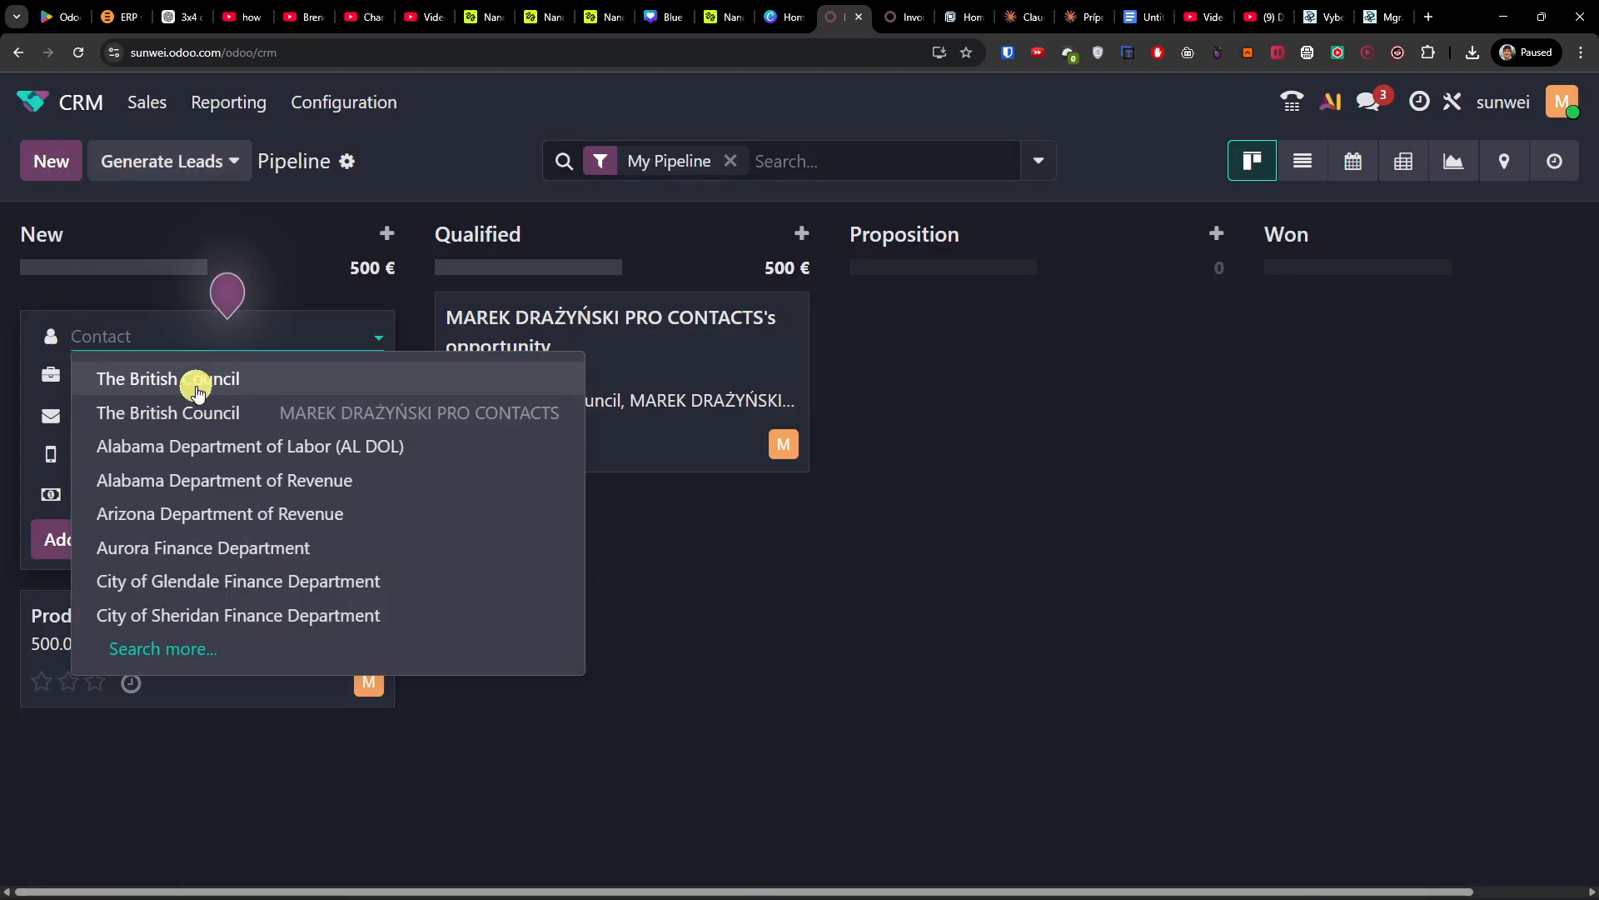
left_click(198, 385)
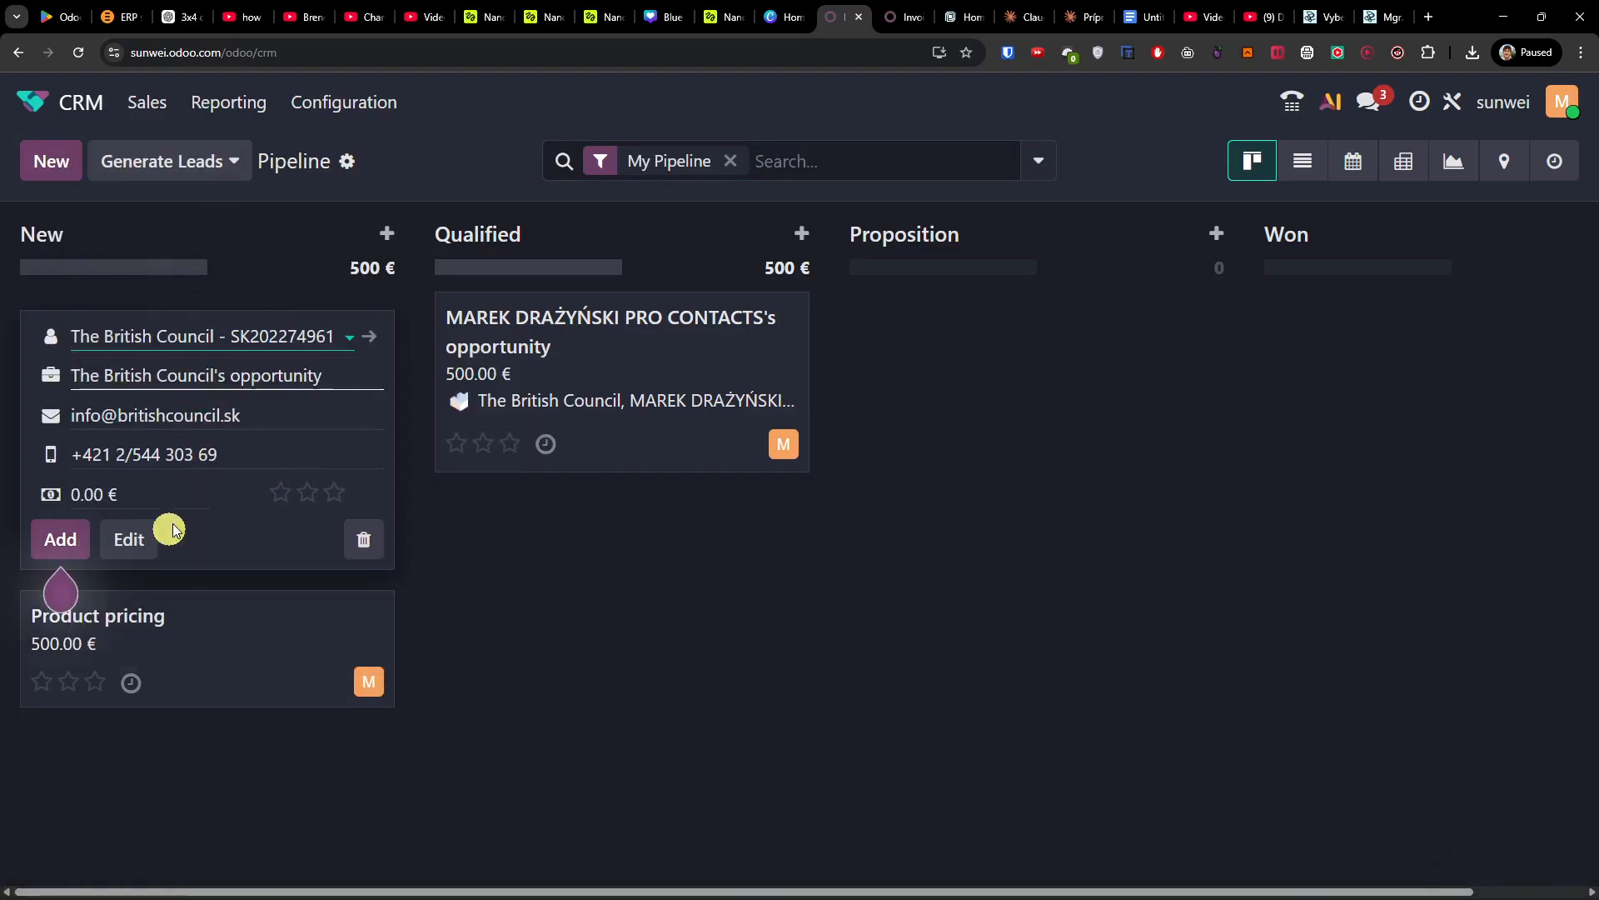
left_click(100, 494)
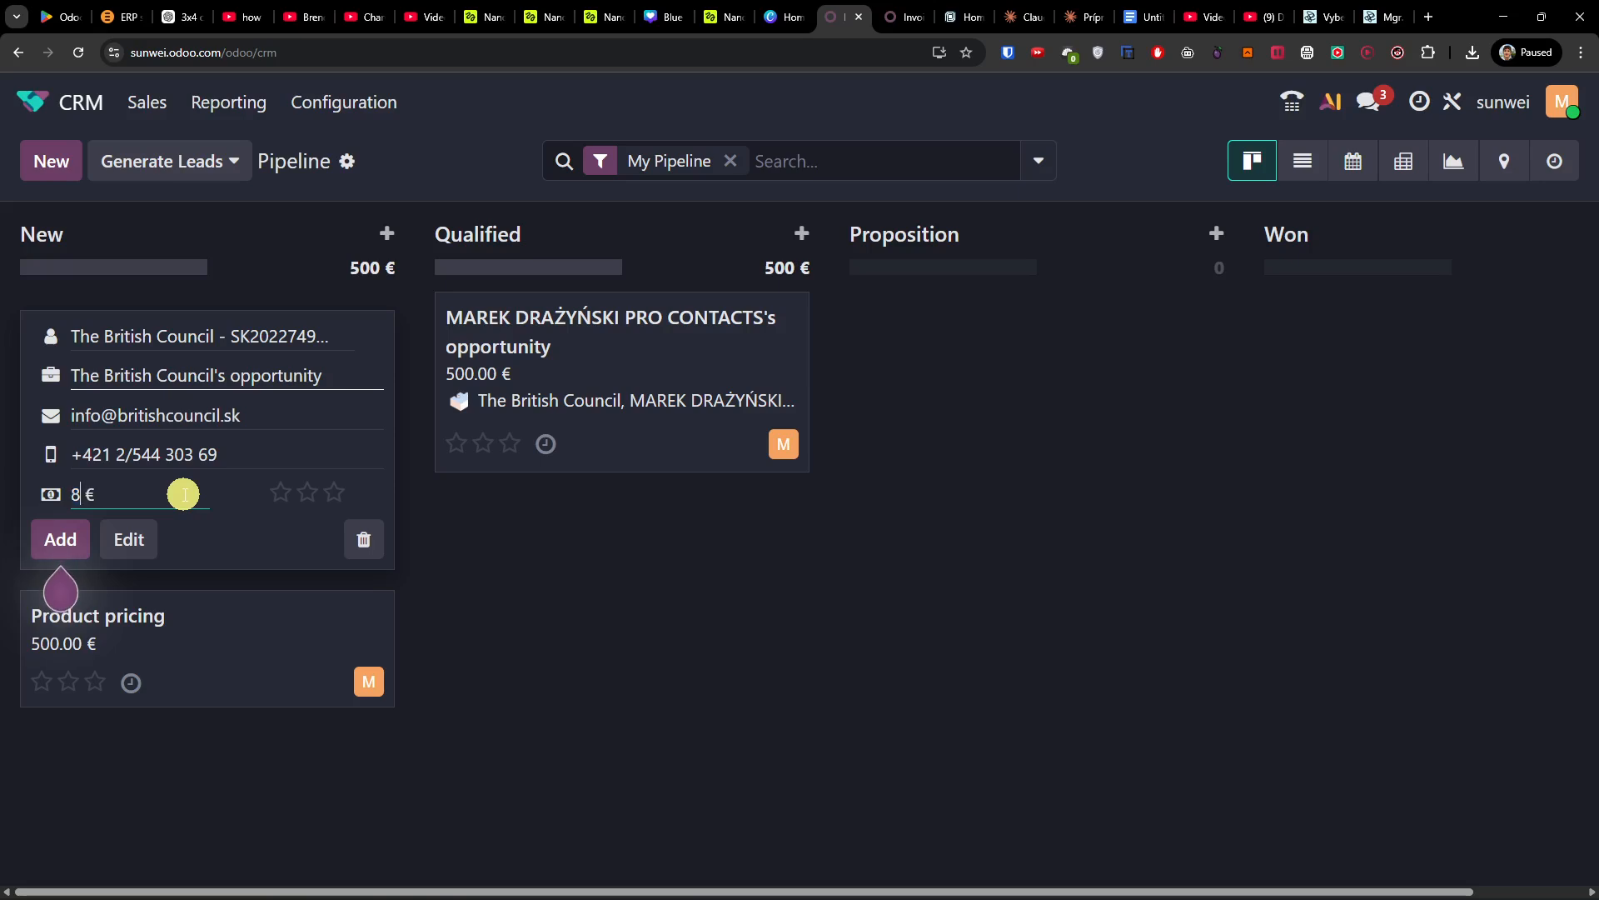
left_click(278, 556)
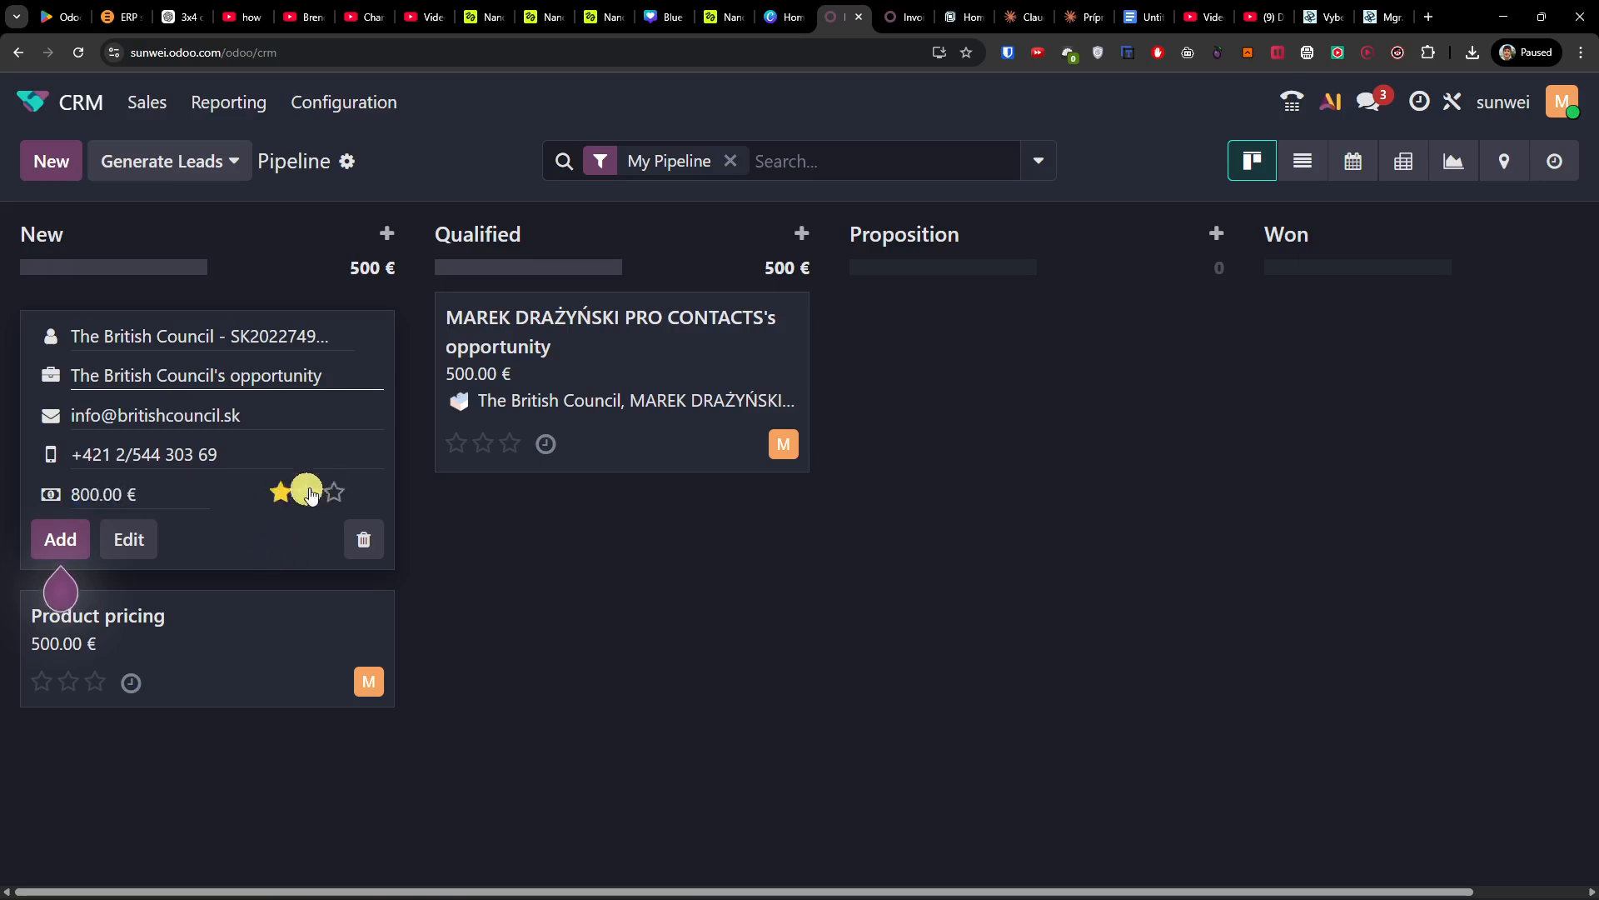
left_click(68, 554)
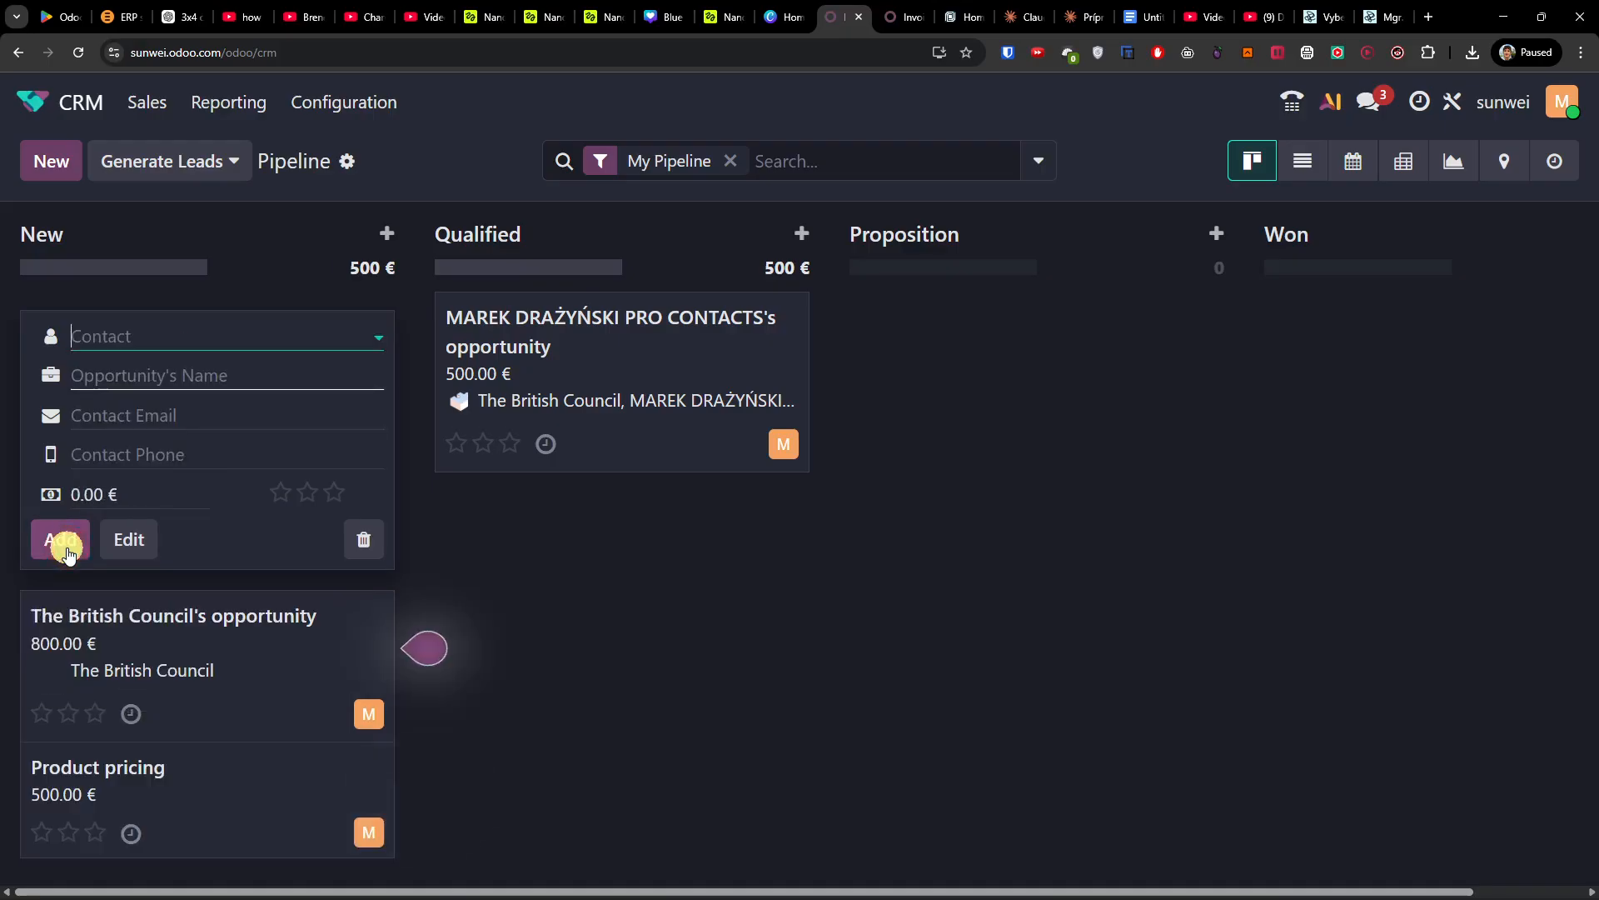
left_click(597, 689)
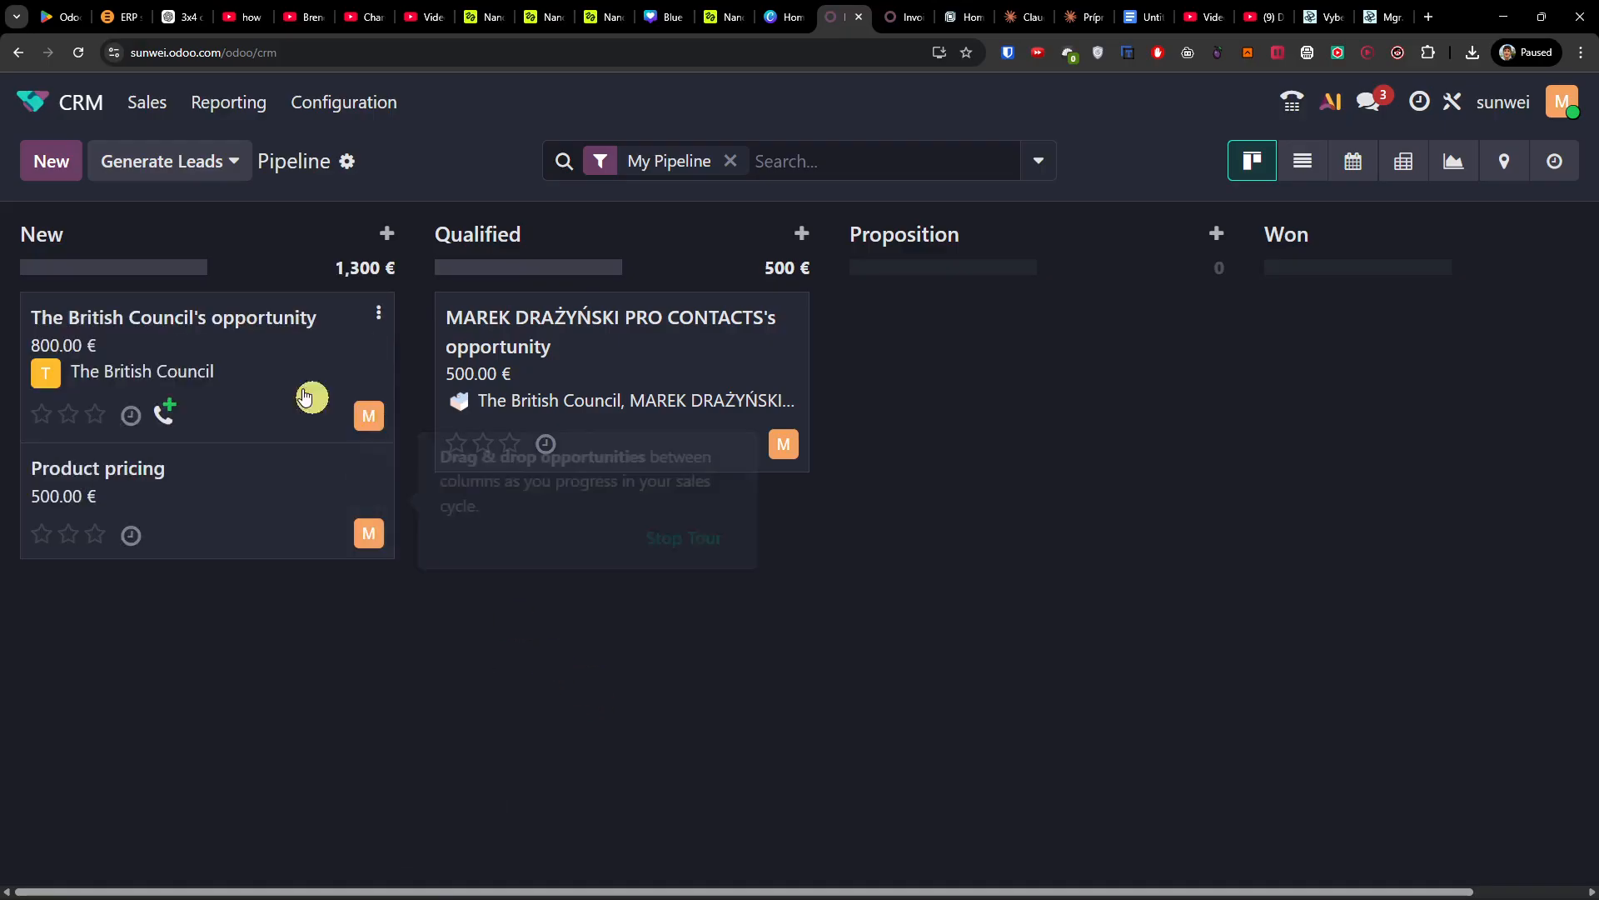
Step: Open The British Council's opportunity and scroll through its details and chatter history
left_click(266, 352)
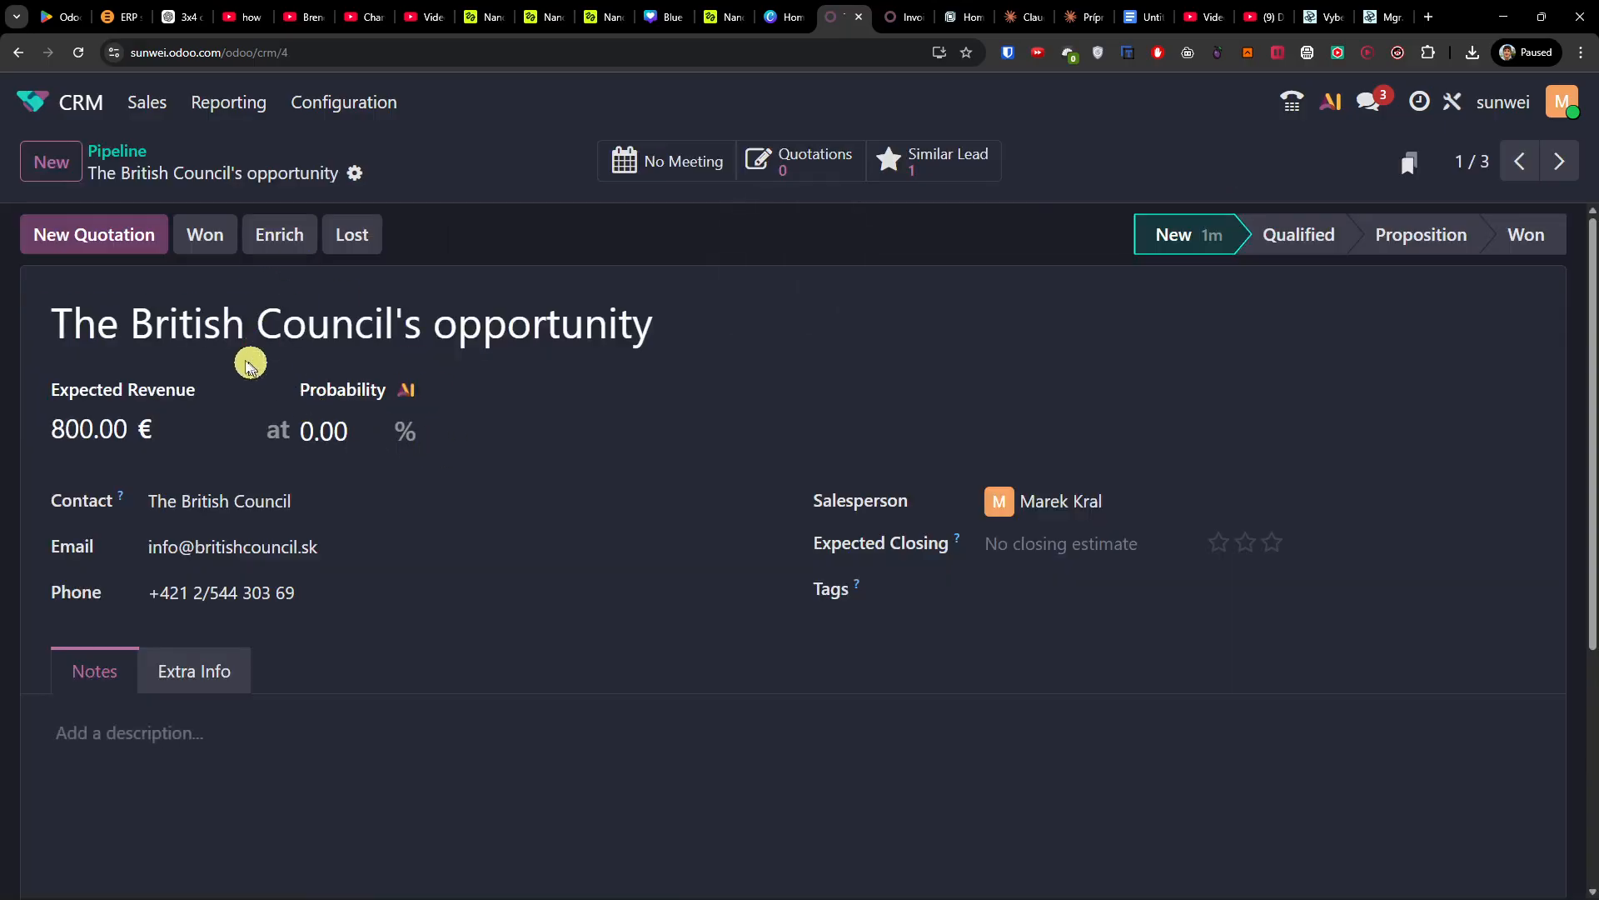
scroll(293, 500, "down", 4)
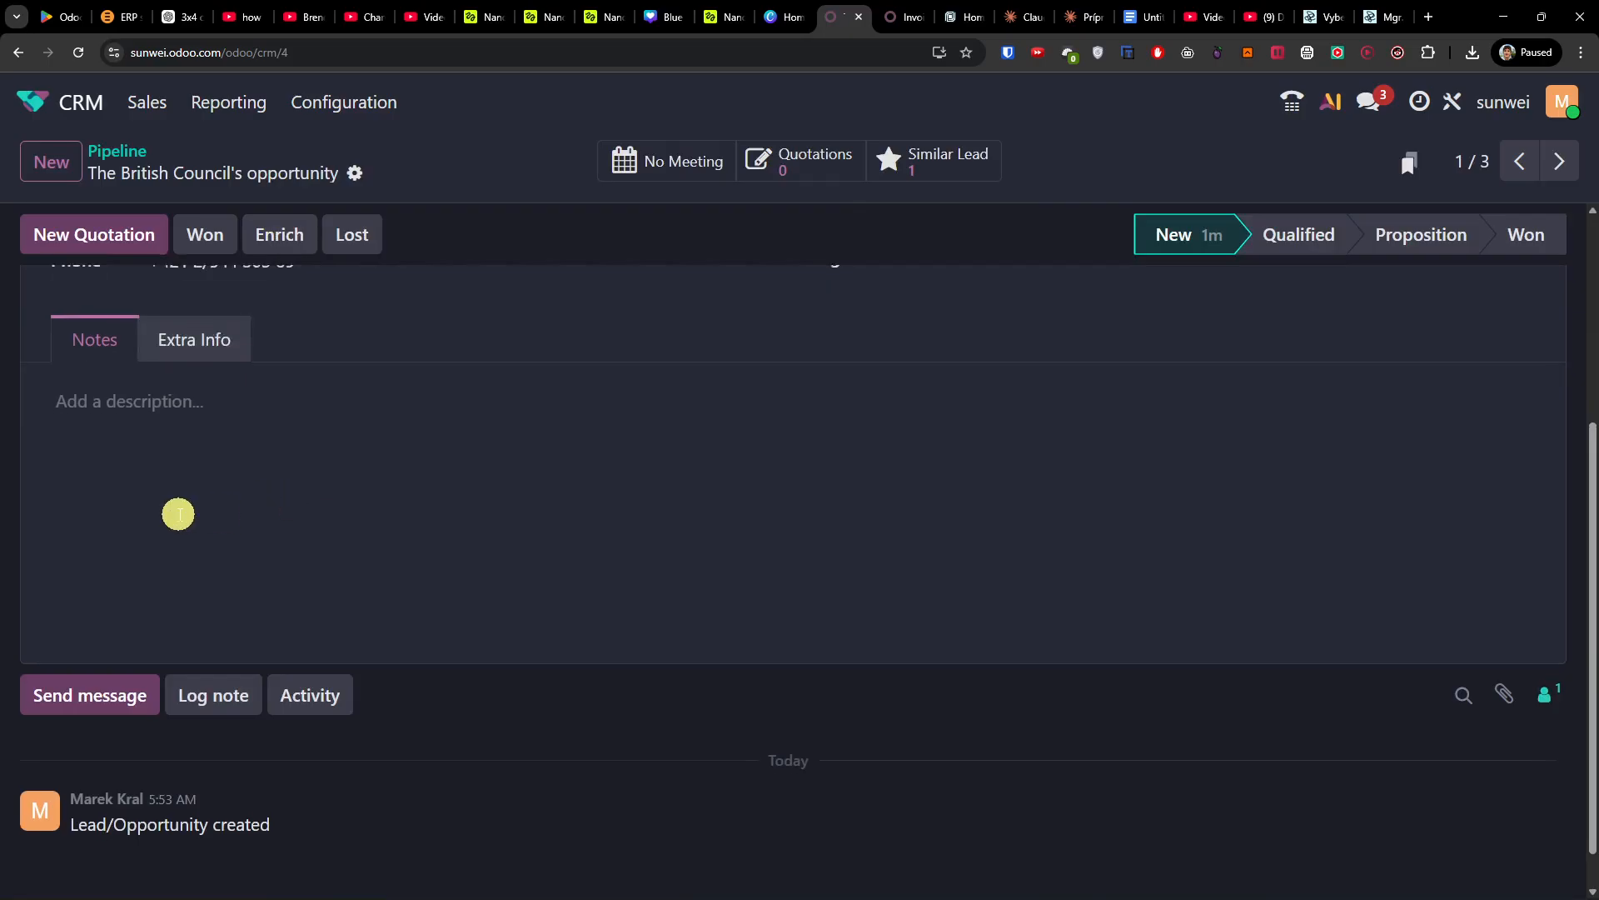
scroll(175, 514, "up", 4)
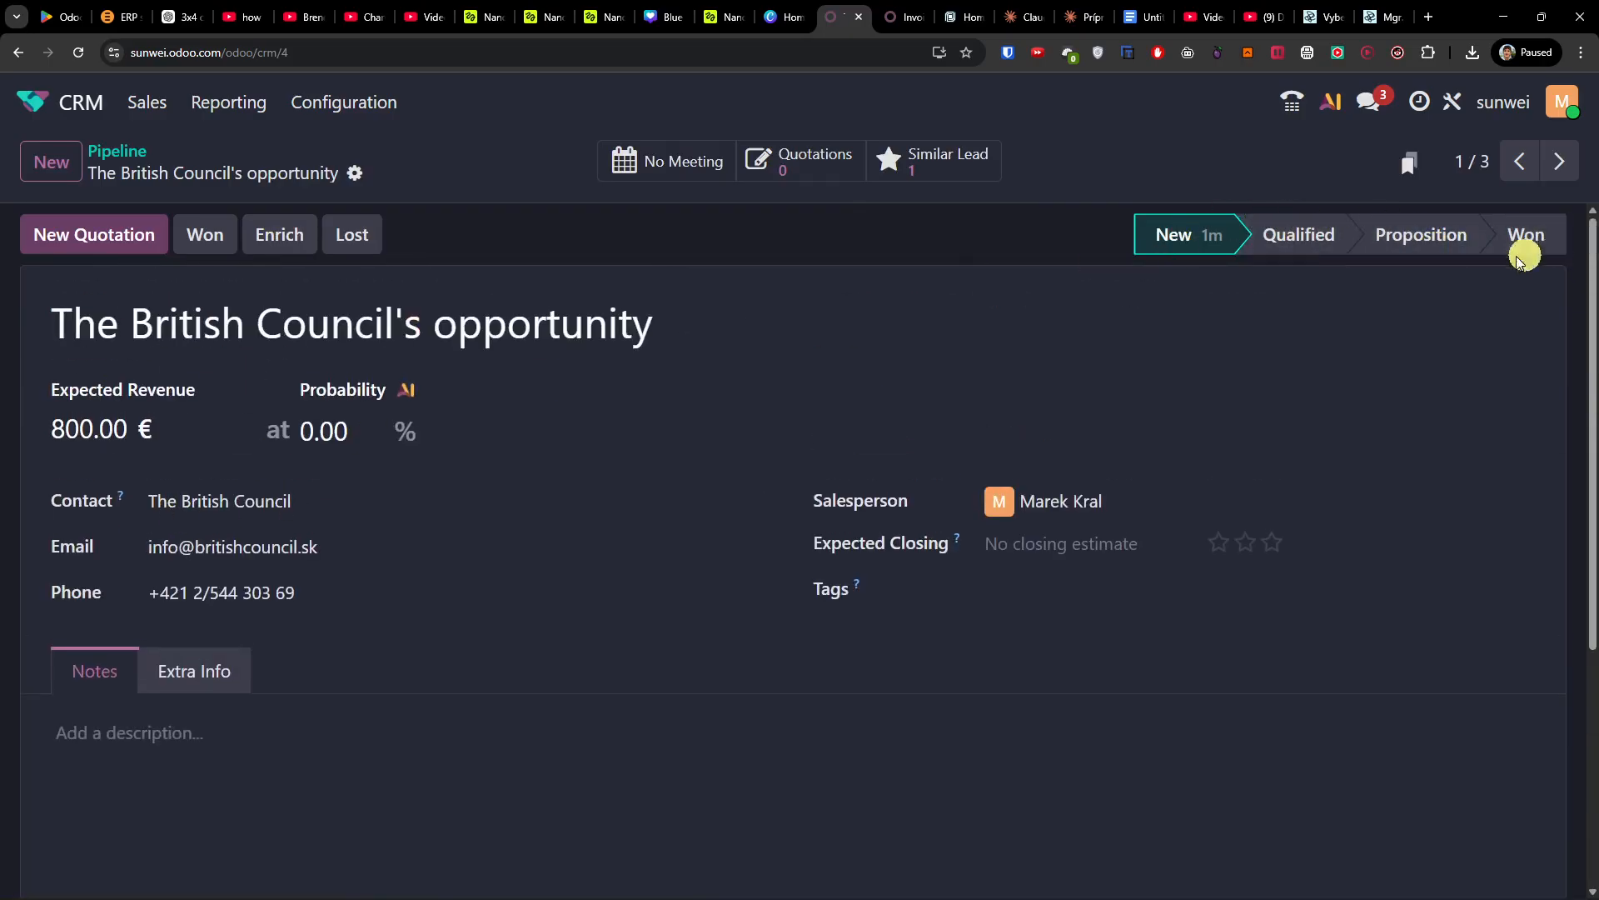
scroll(523, 408, "down", 1)
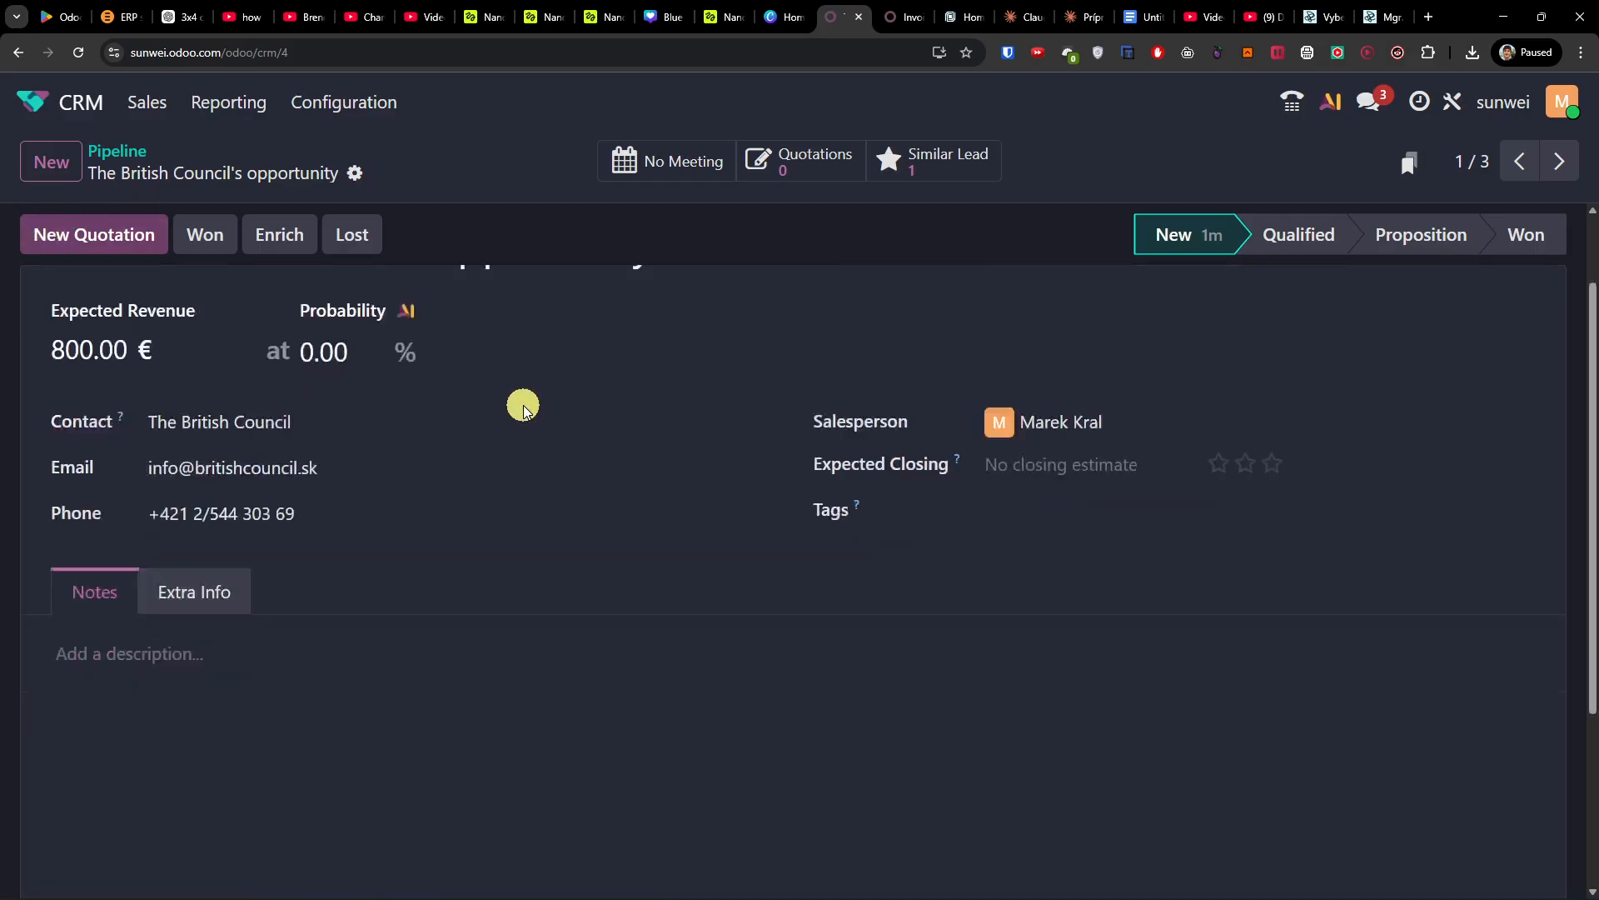
scroll(525, 409, "down", 3)
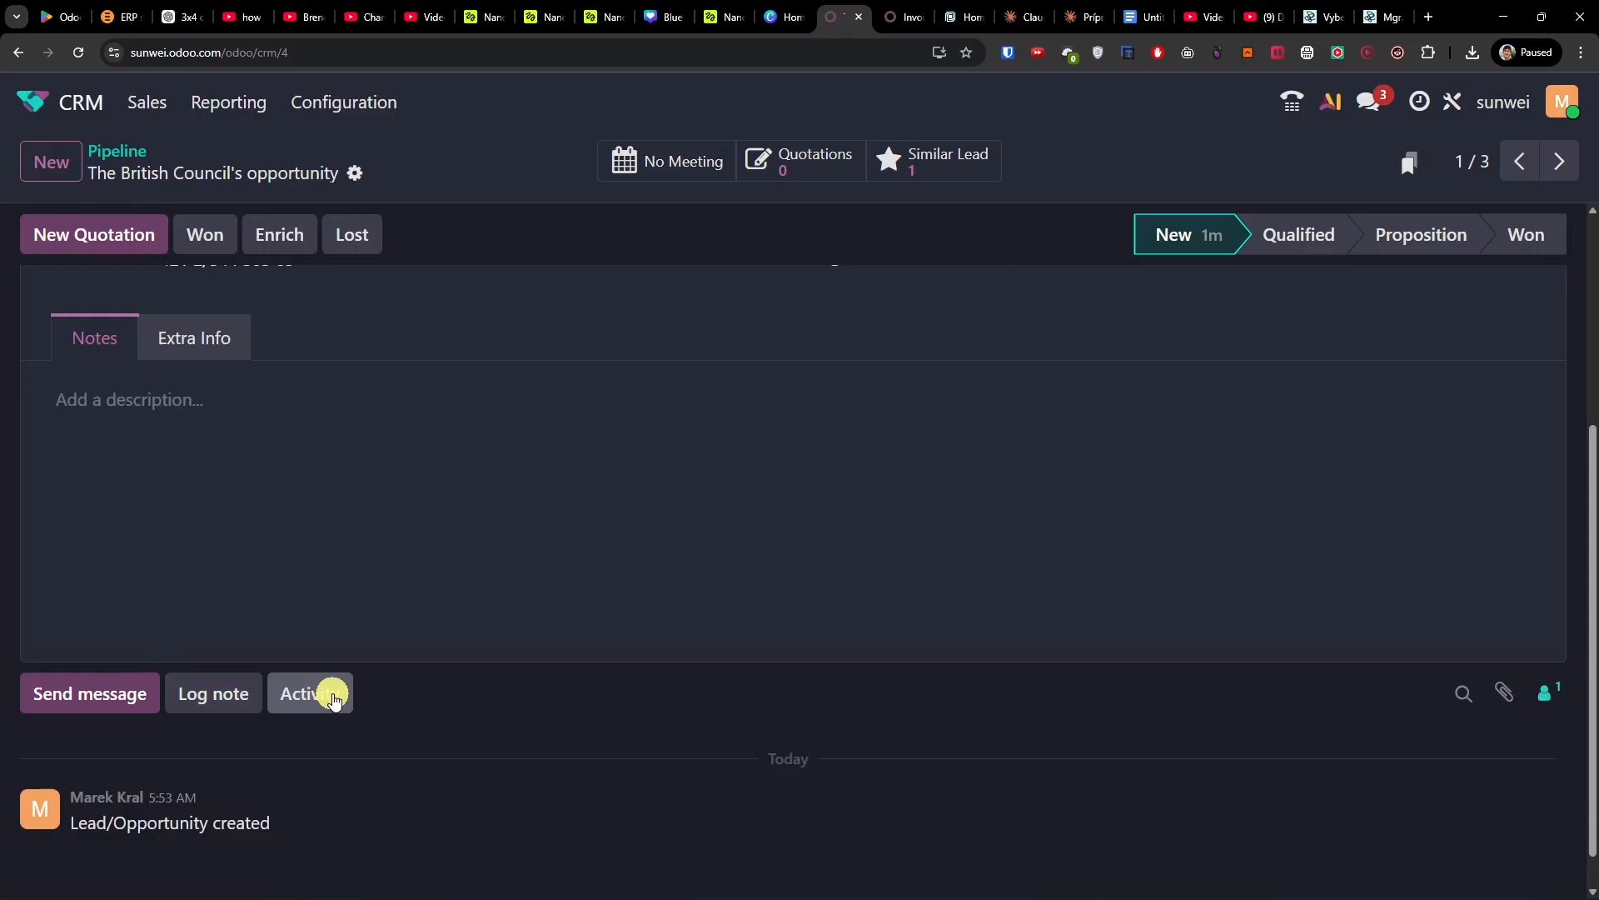
left_click(334, 698)
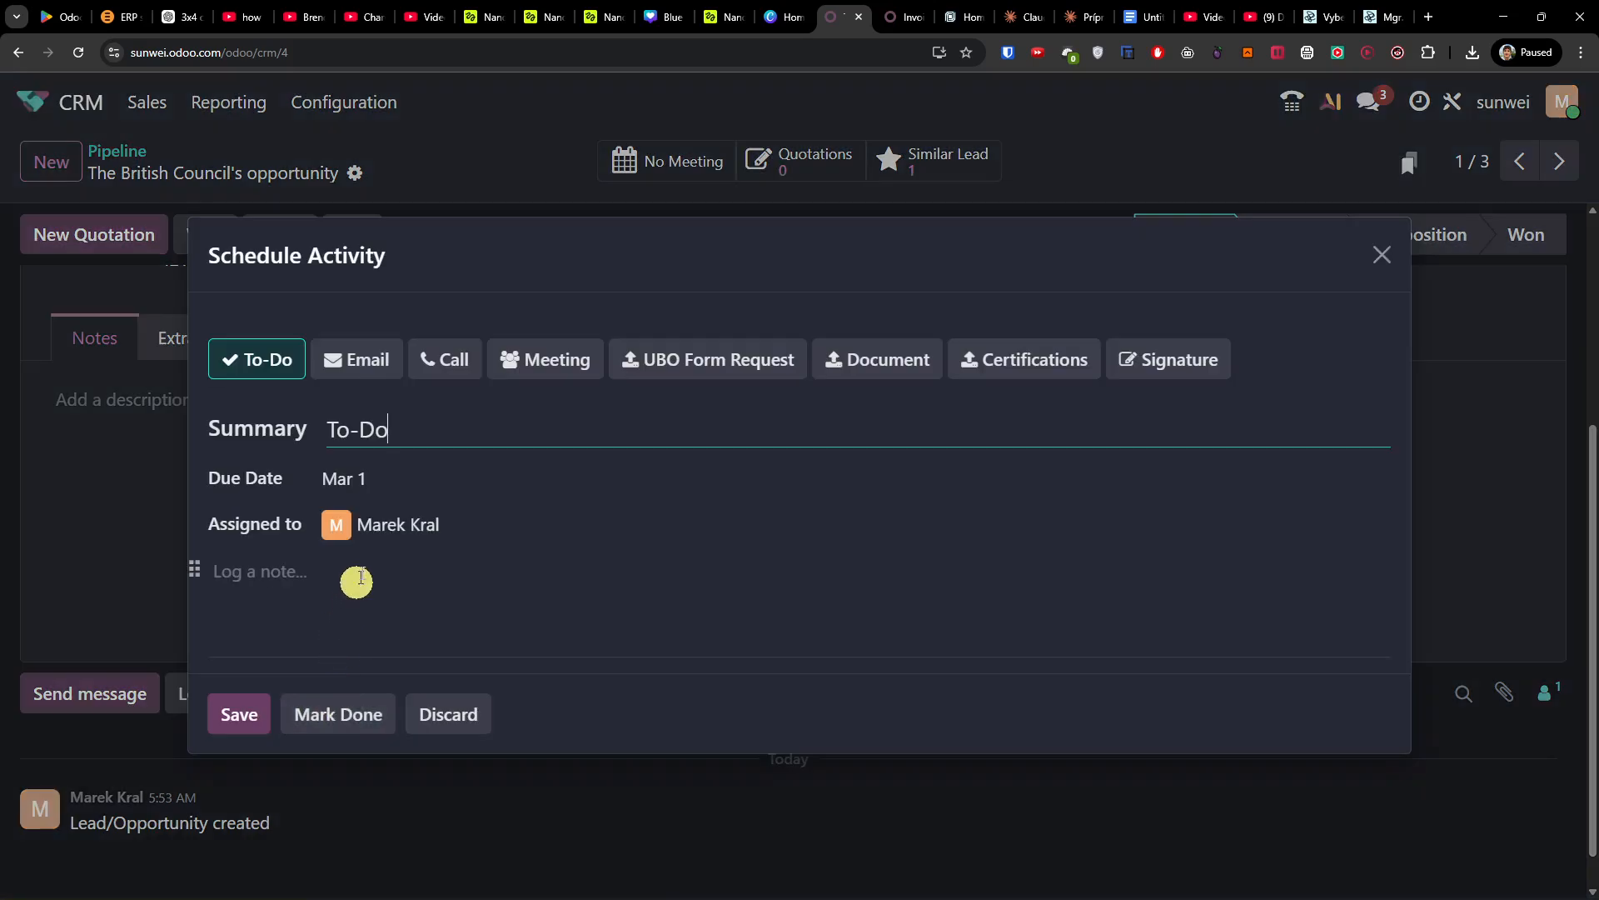
Step: Schedule a to-do activity with the summary 'meet them somewhere'
left_click(340, 365)
left_click(254, 358)
left_click(422, 428)
left_click_drag(449, 429, 181, 405)
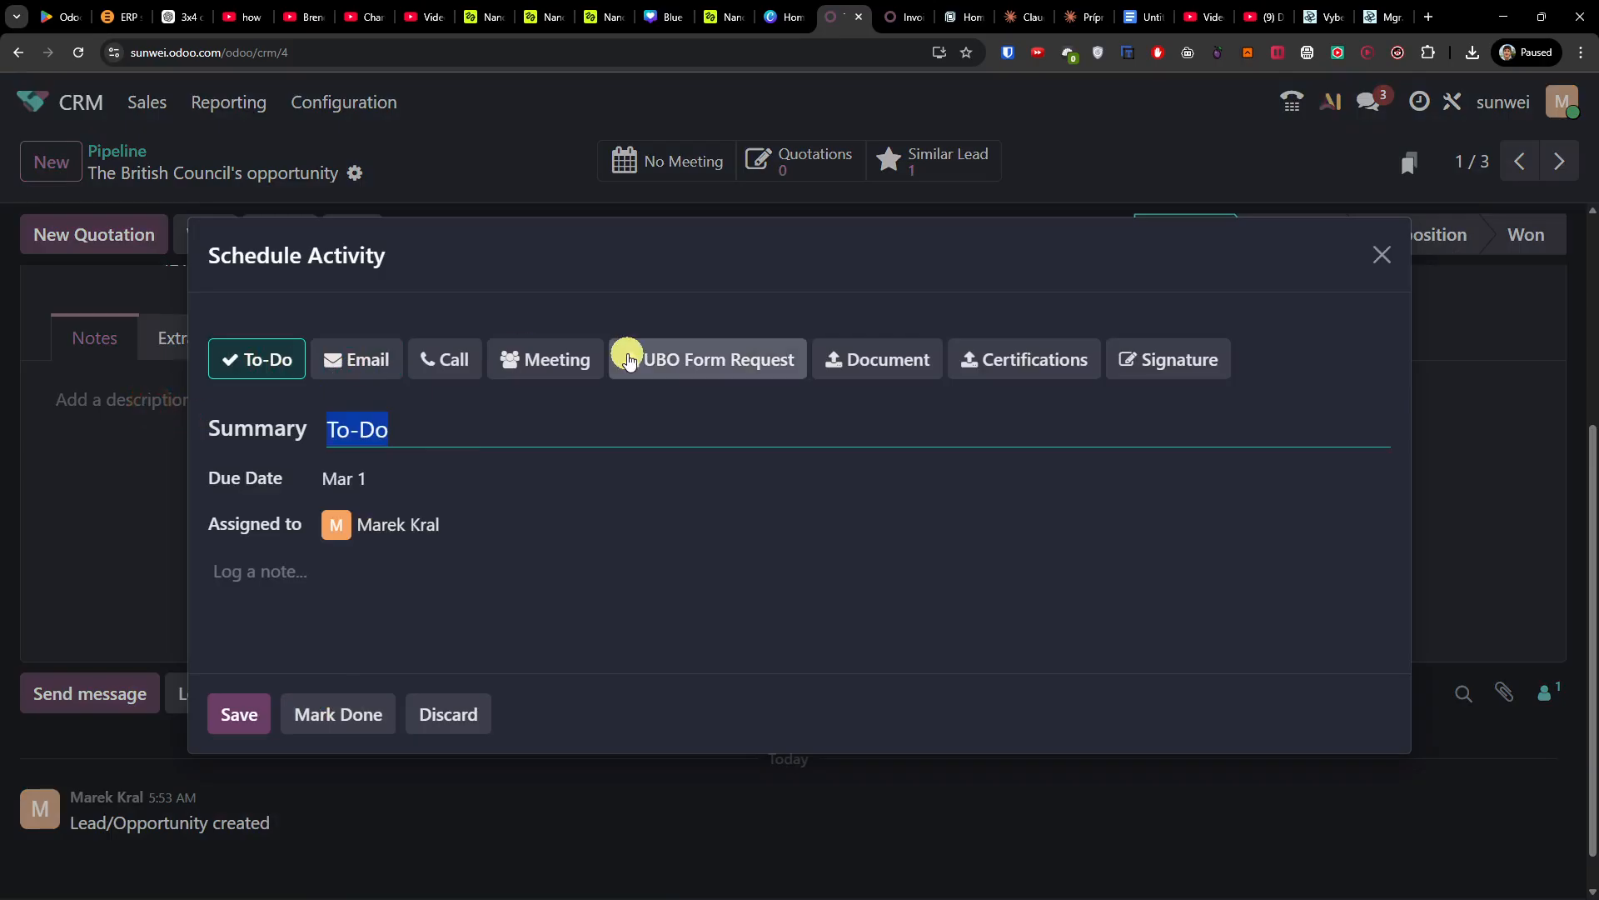
type("re")
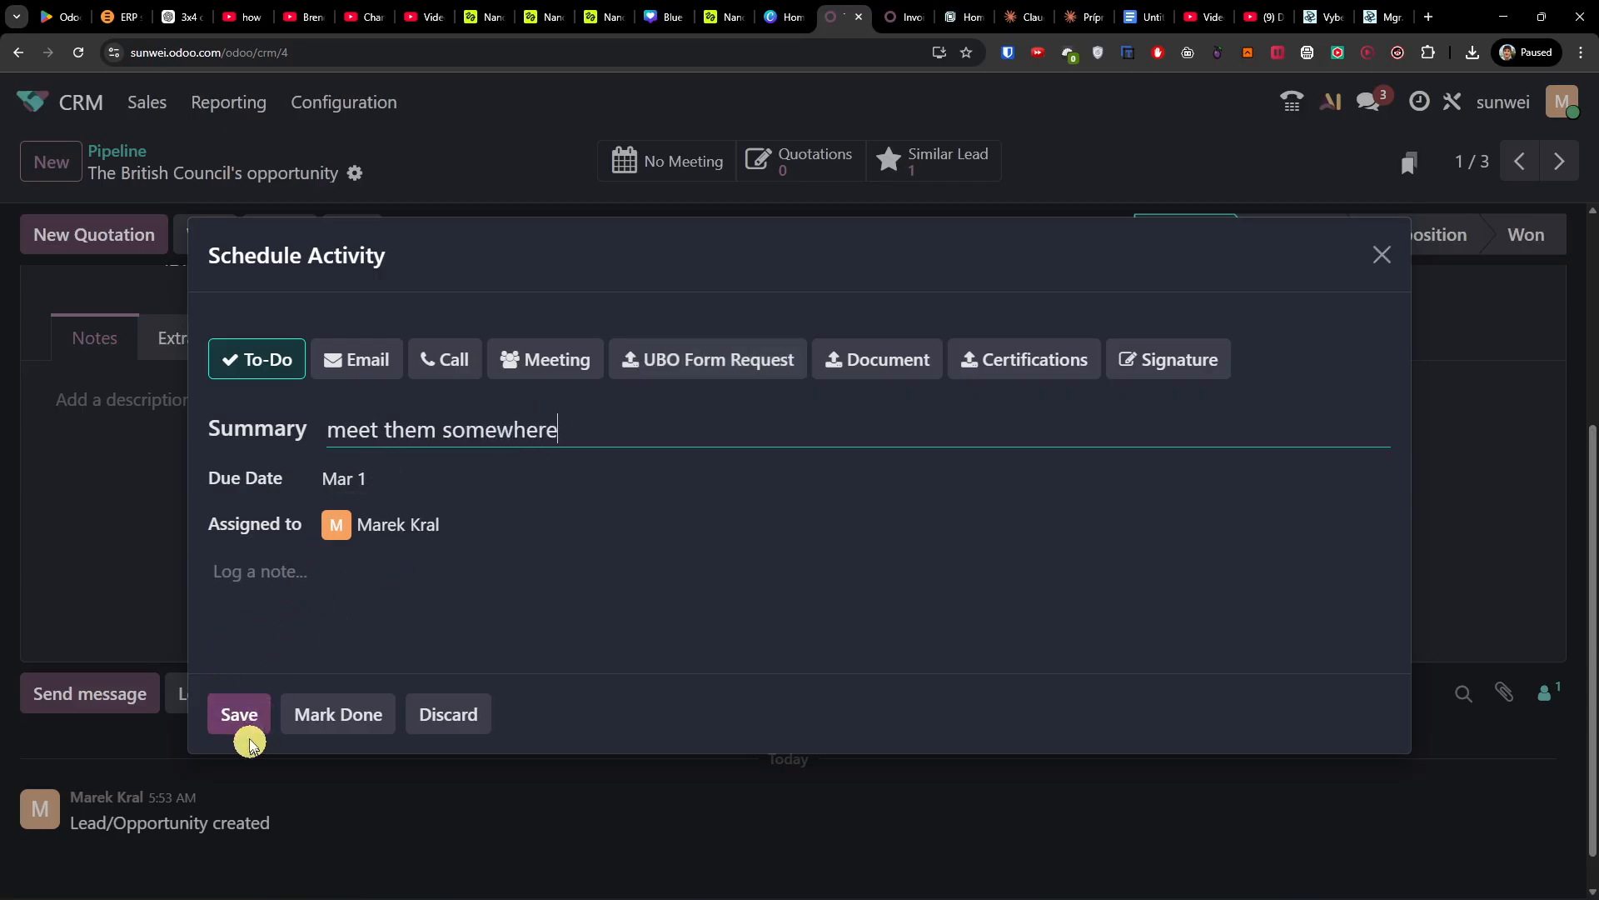
left_click(239, 716)
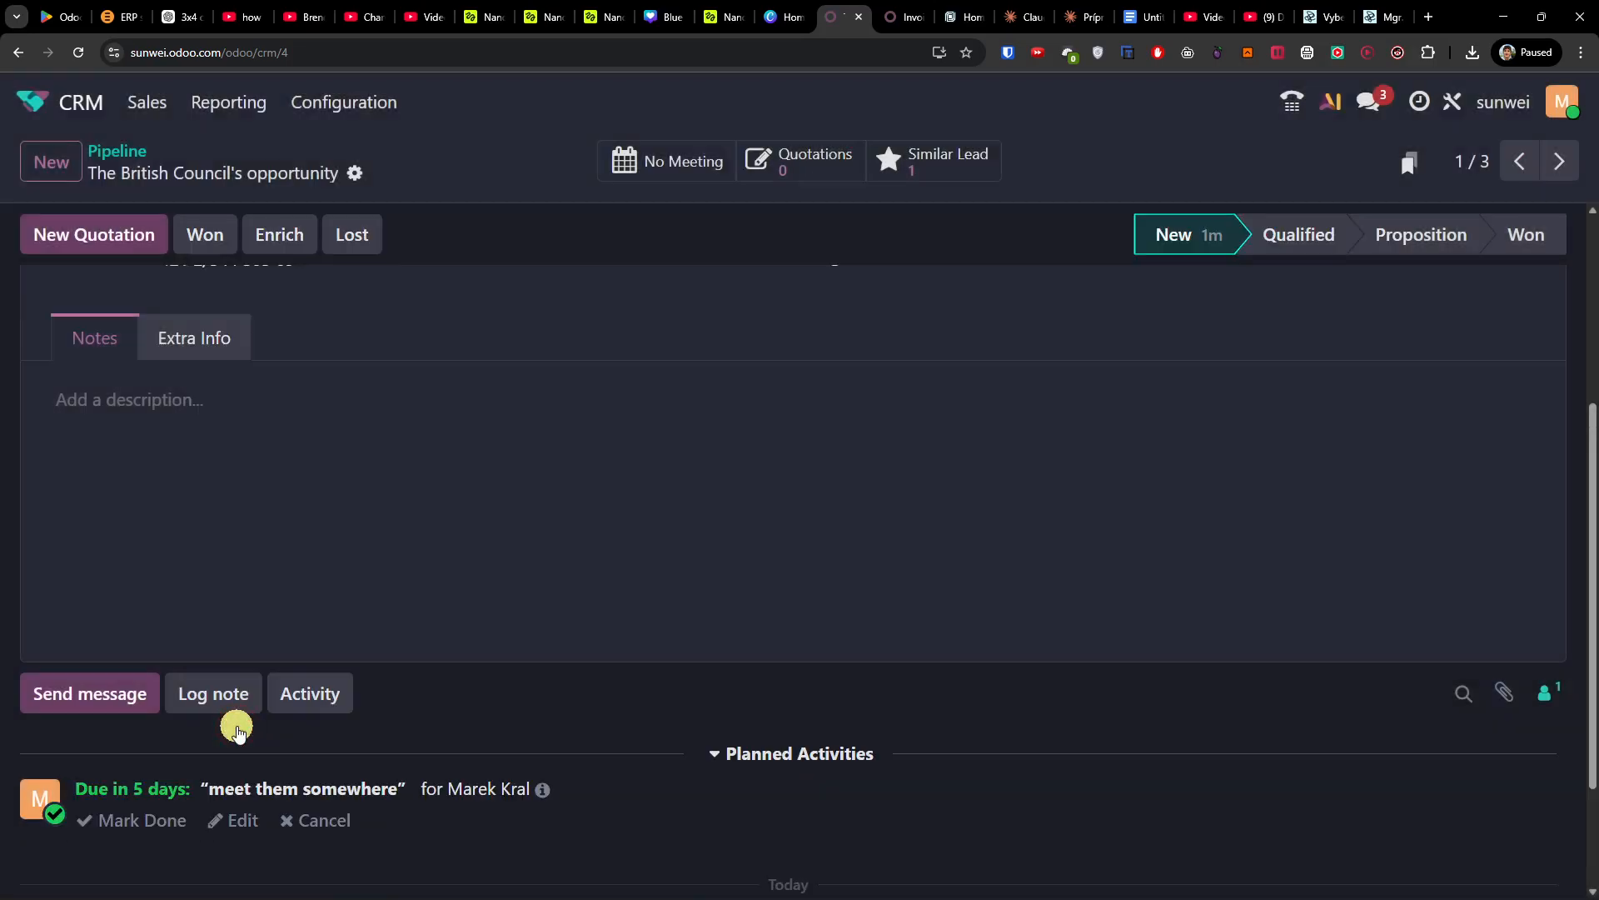
Step: Schedule a call activity 'Call them tomorrow' due February 25
scroll(229, 758, "down", 2)
left_click(349, 537)
left_click(450, 362)
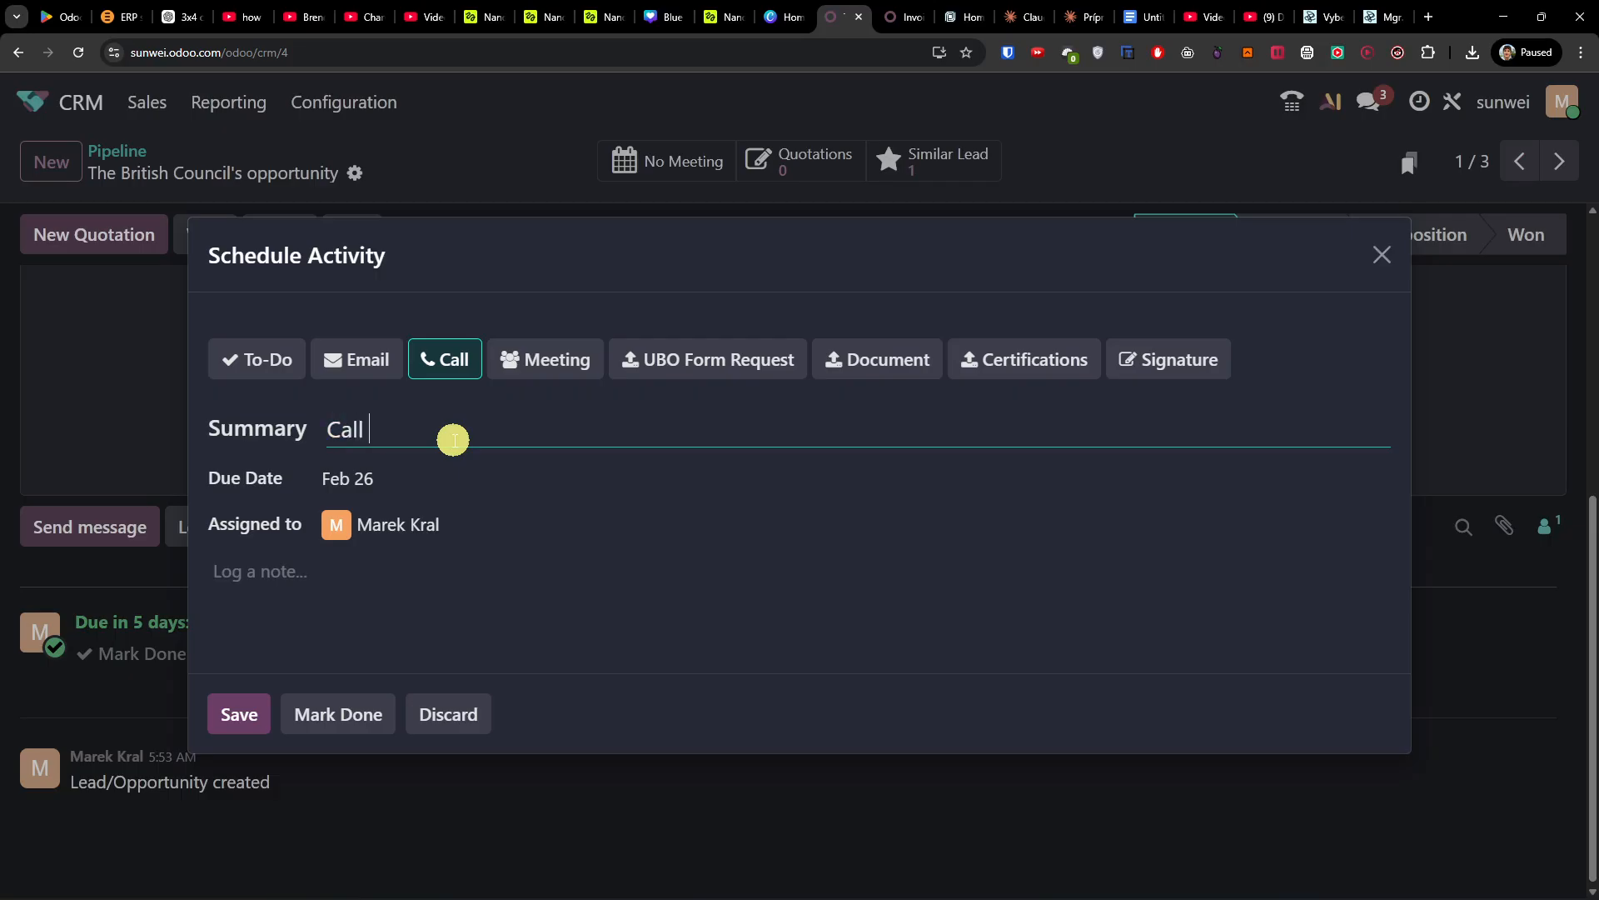
left_click(456, 468)
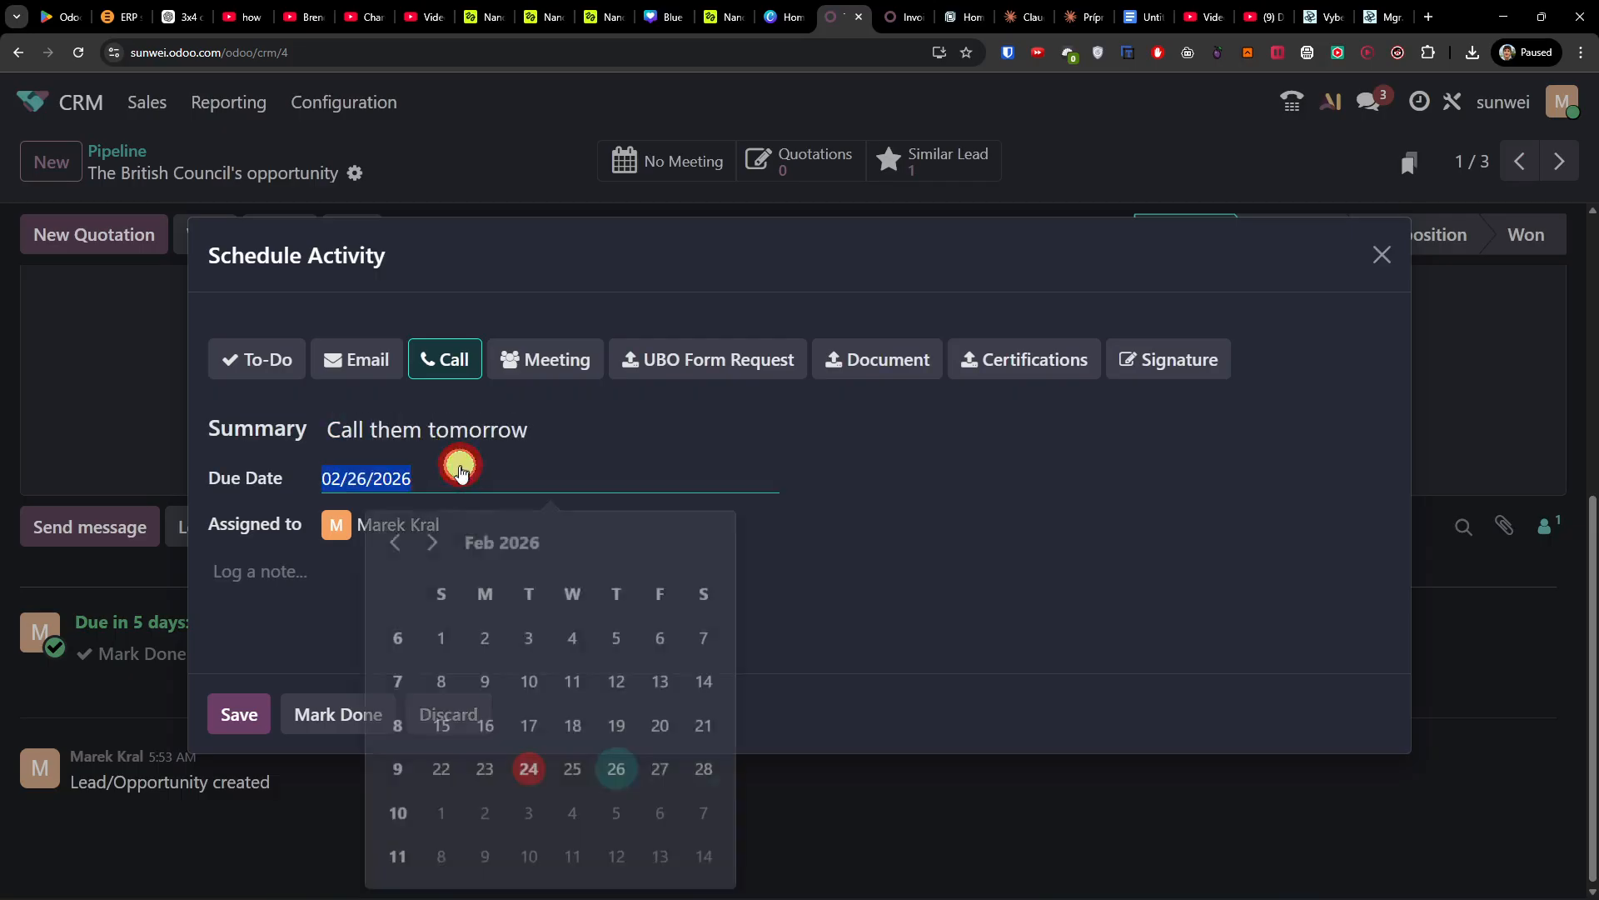
left_click(575, 765)
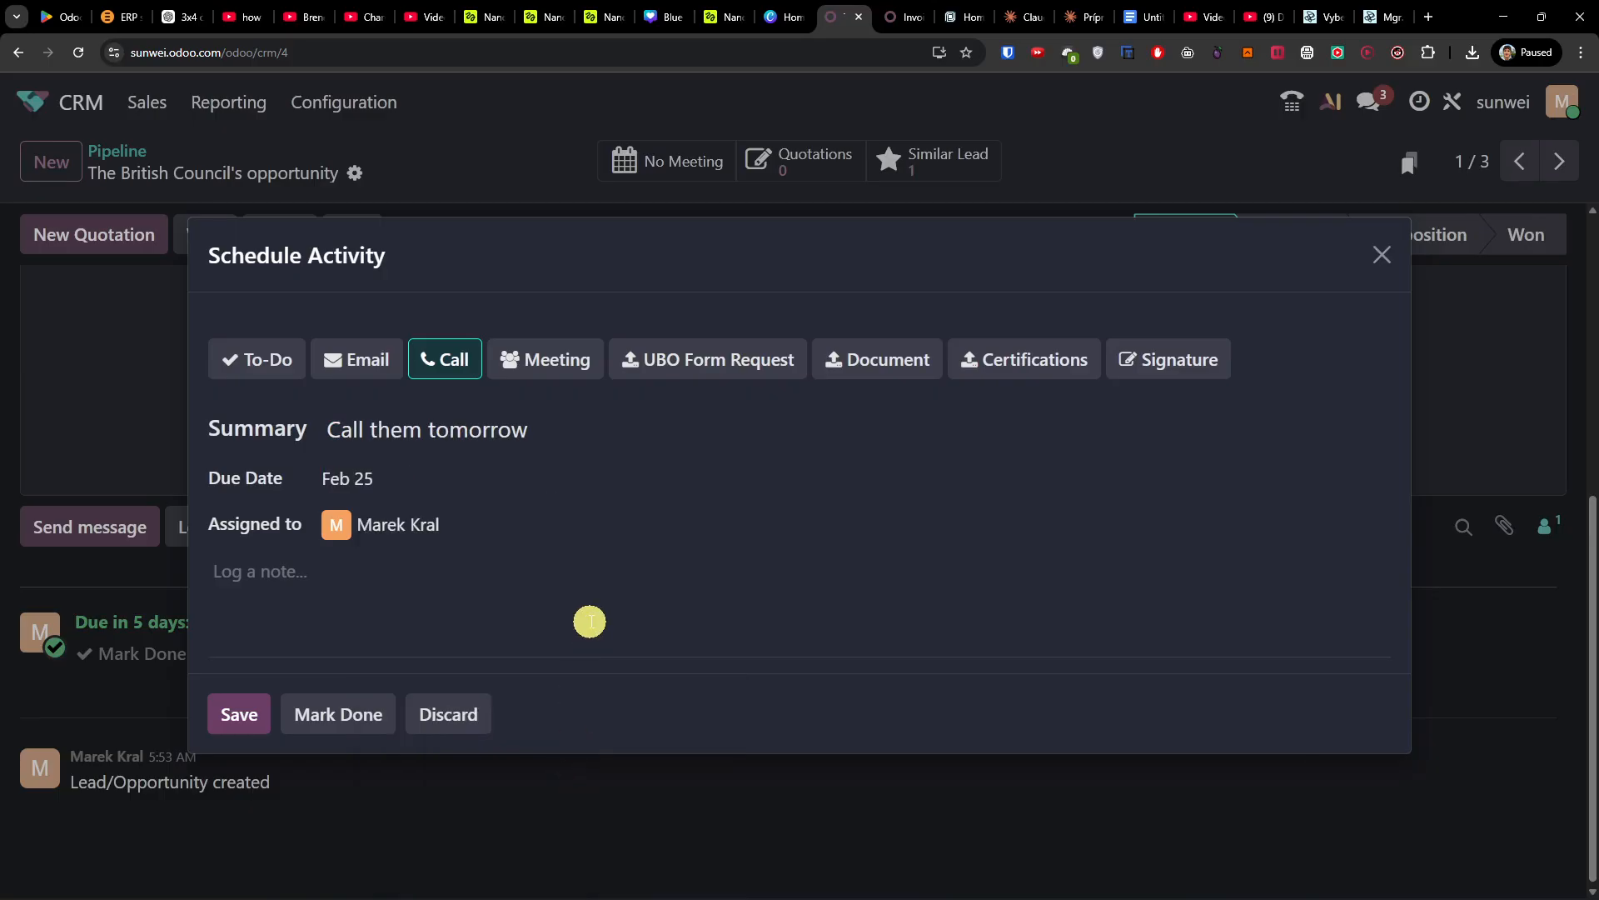
left_click(244, 721)
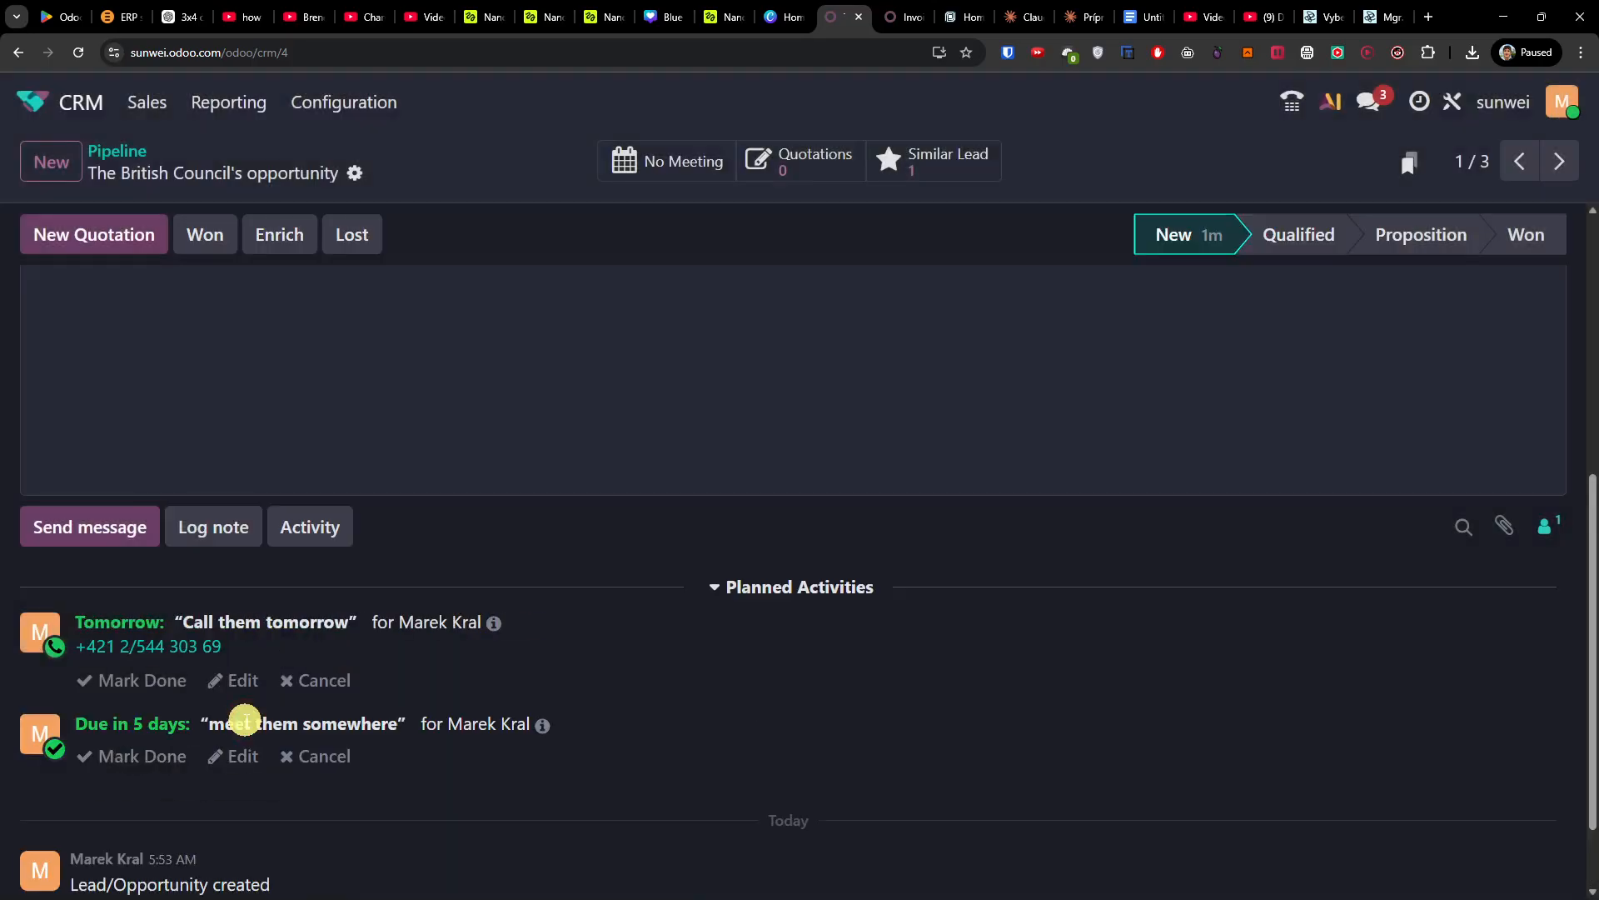
scroll(503, 725, "up", 10)
left_click(147, 101)
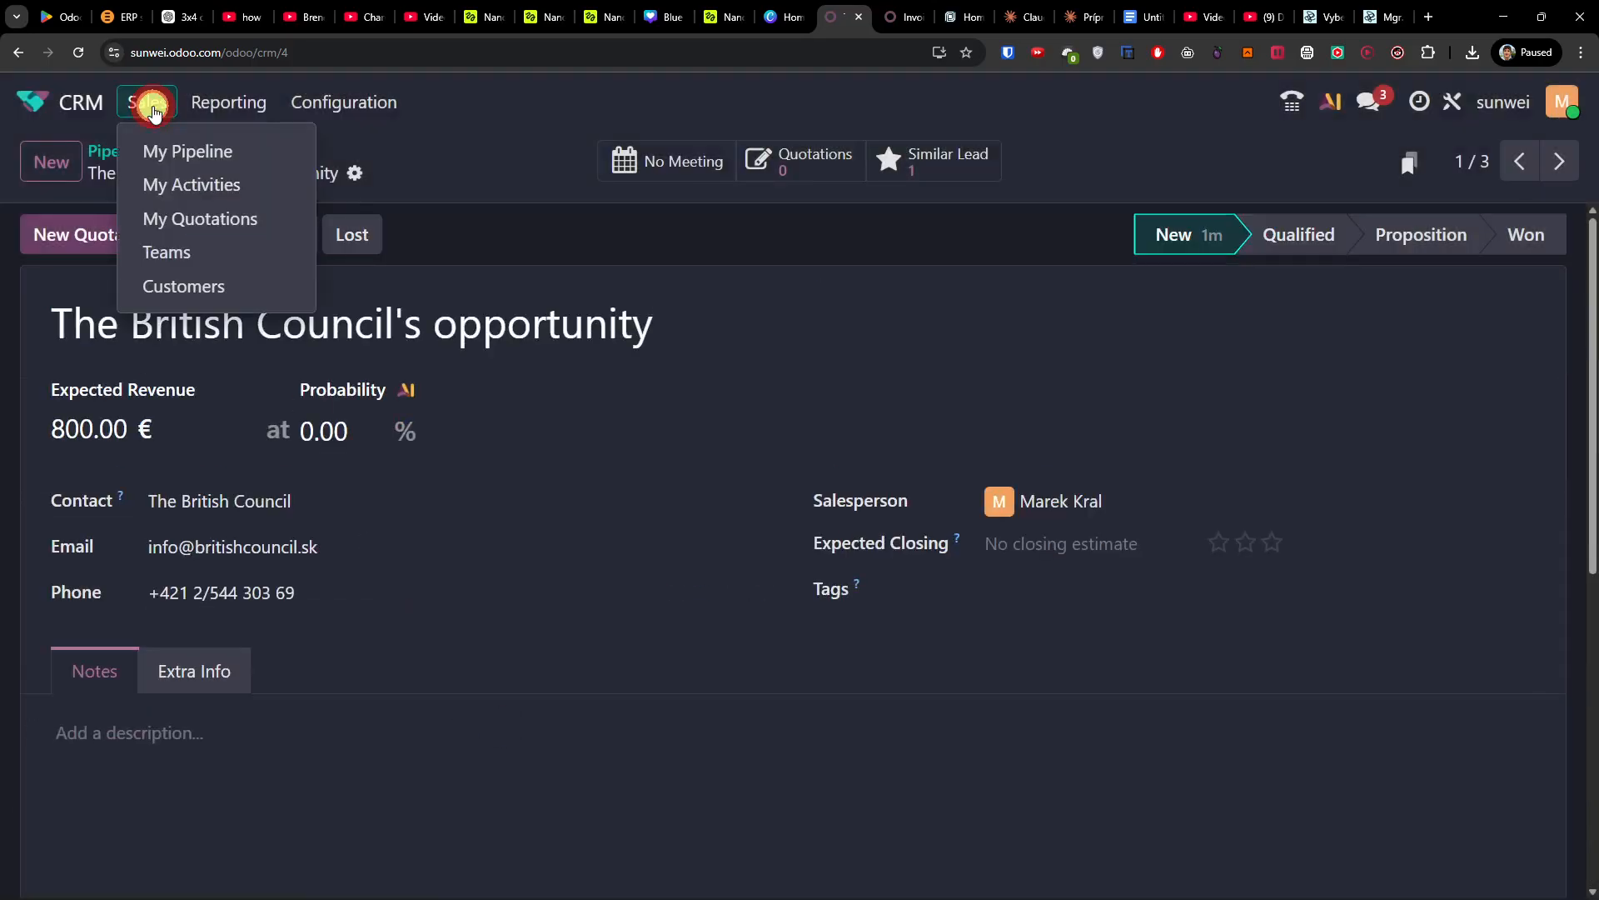
Step: Open The British Council's opportunity from My Activities, discarding an unsaved email activity
left_click(178, 201)
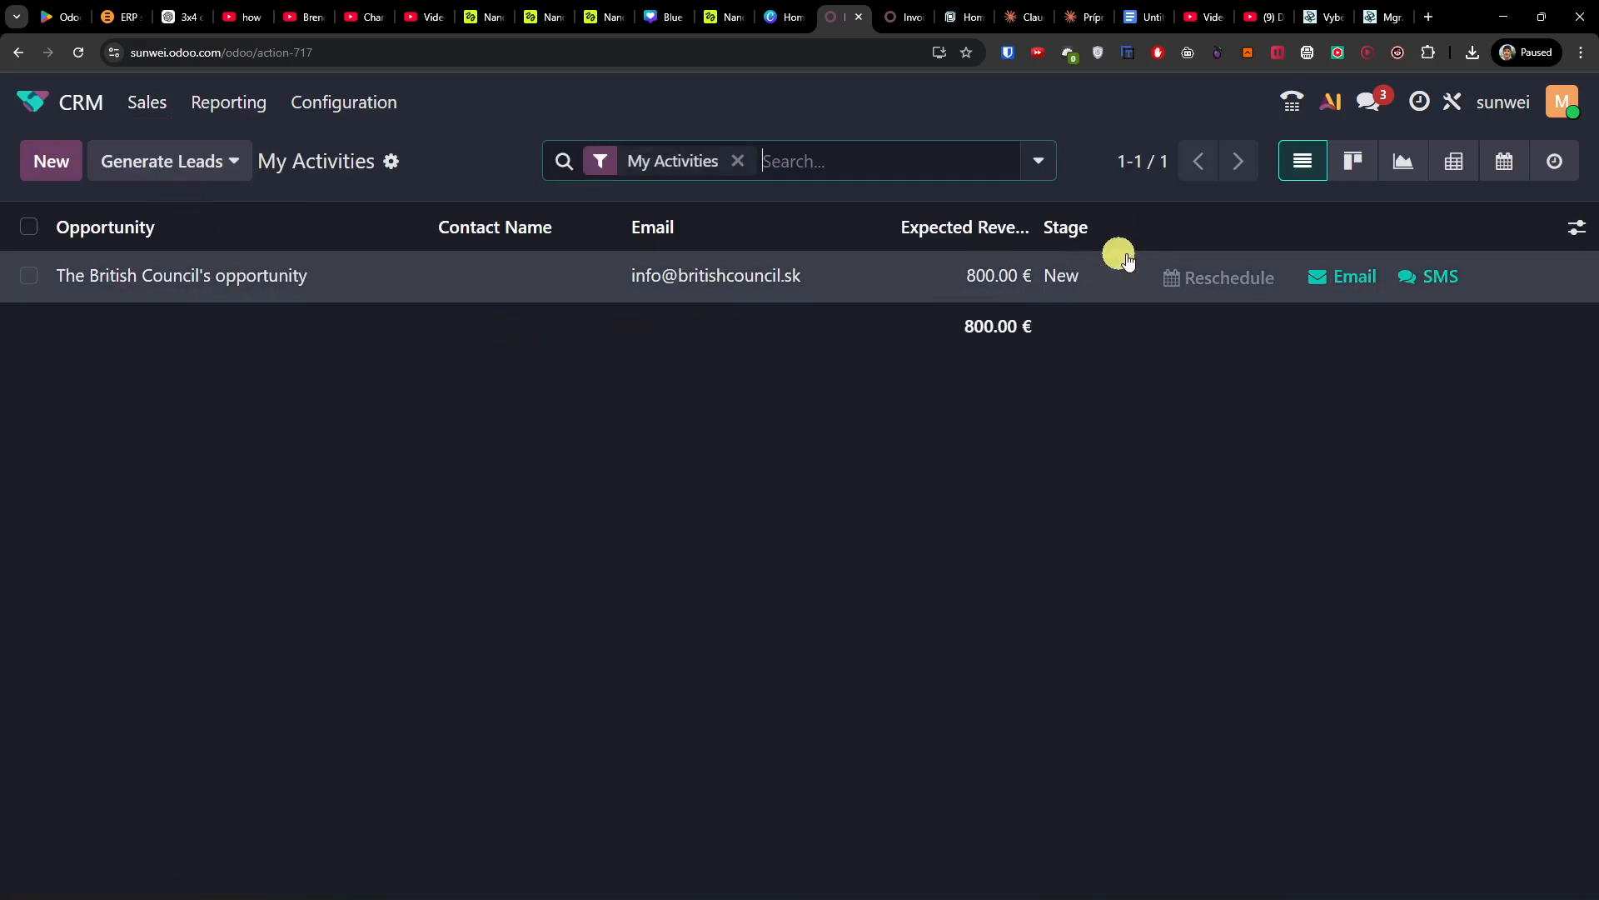
left_click(408, 278)
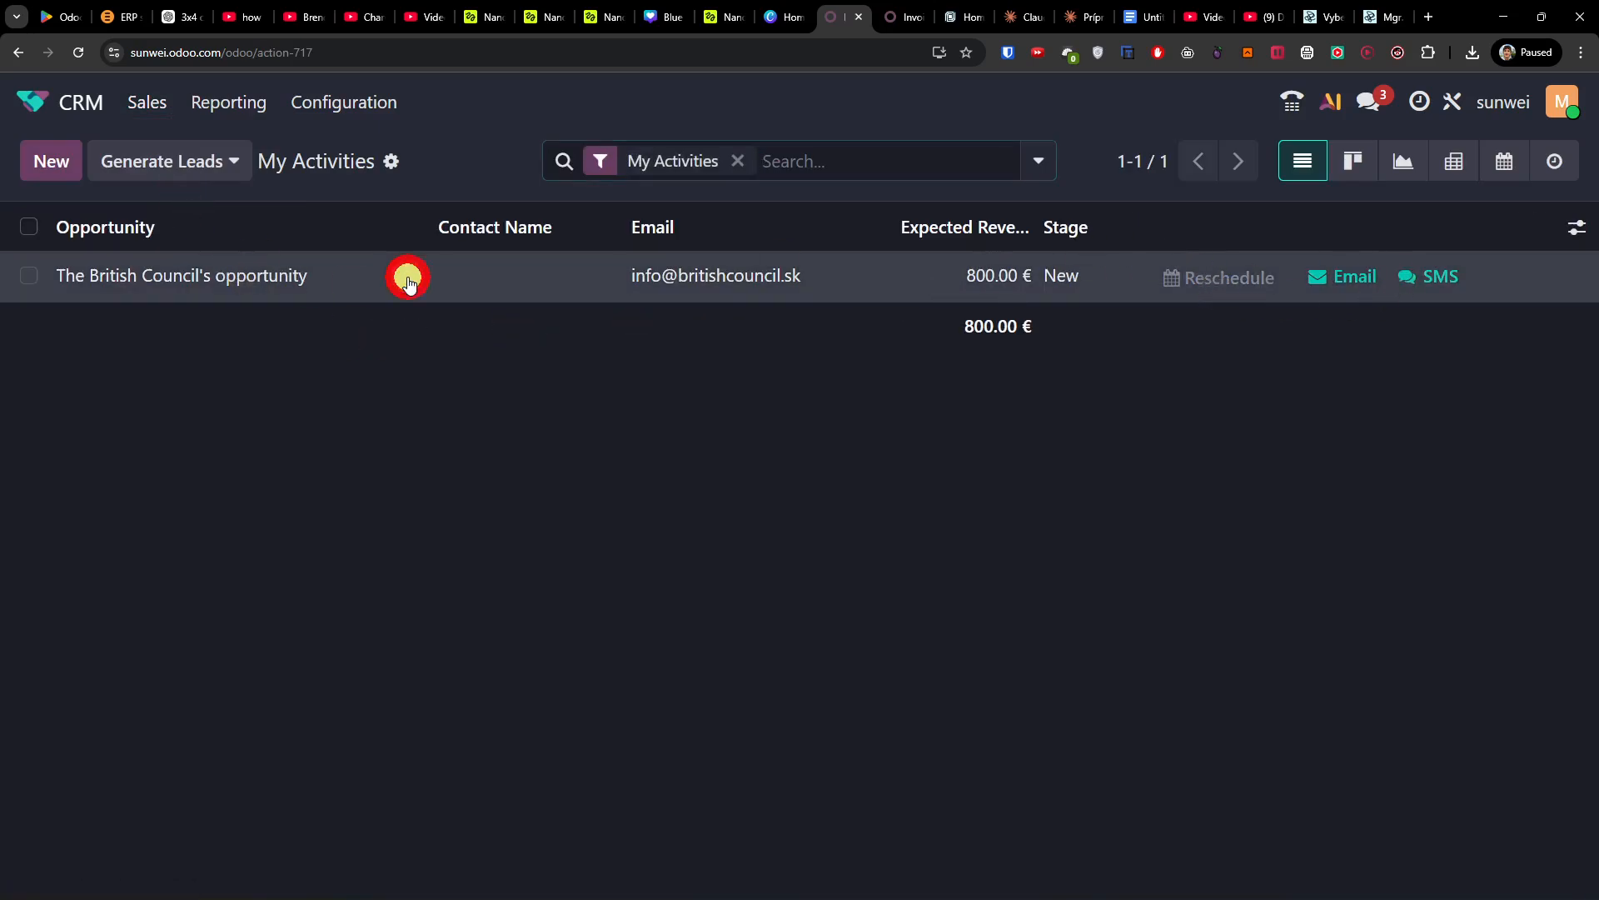
scroll(475, 543, "down", 6)
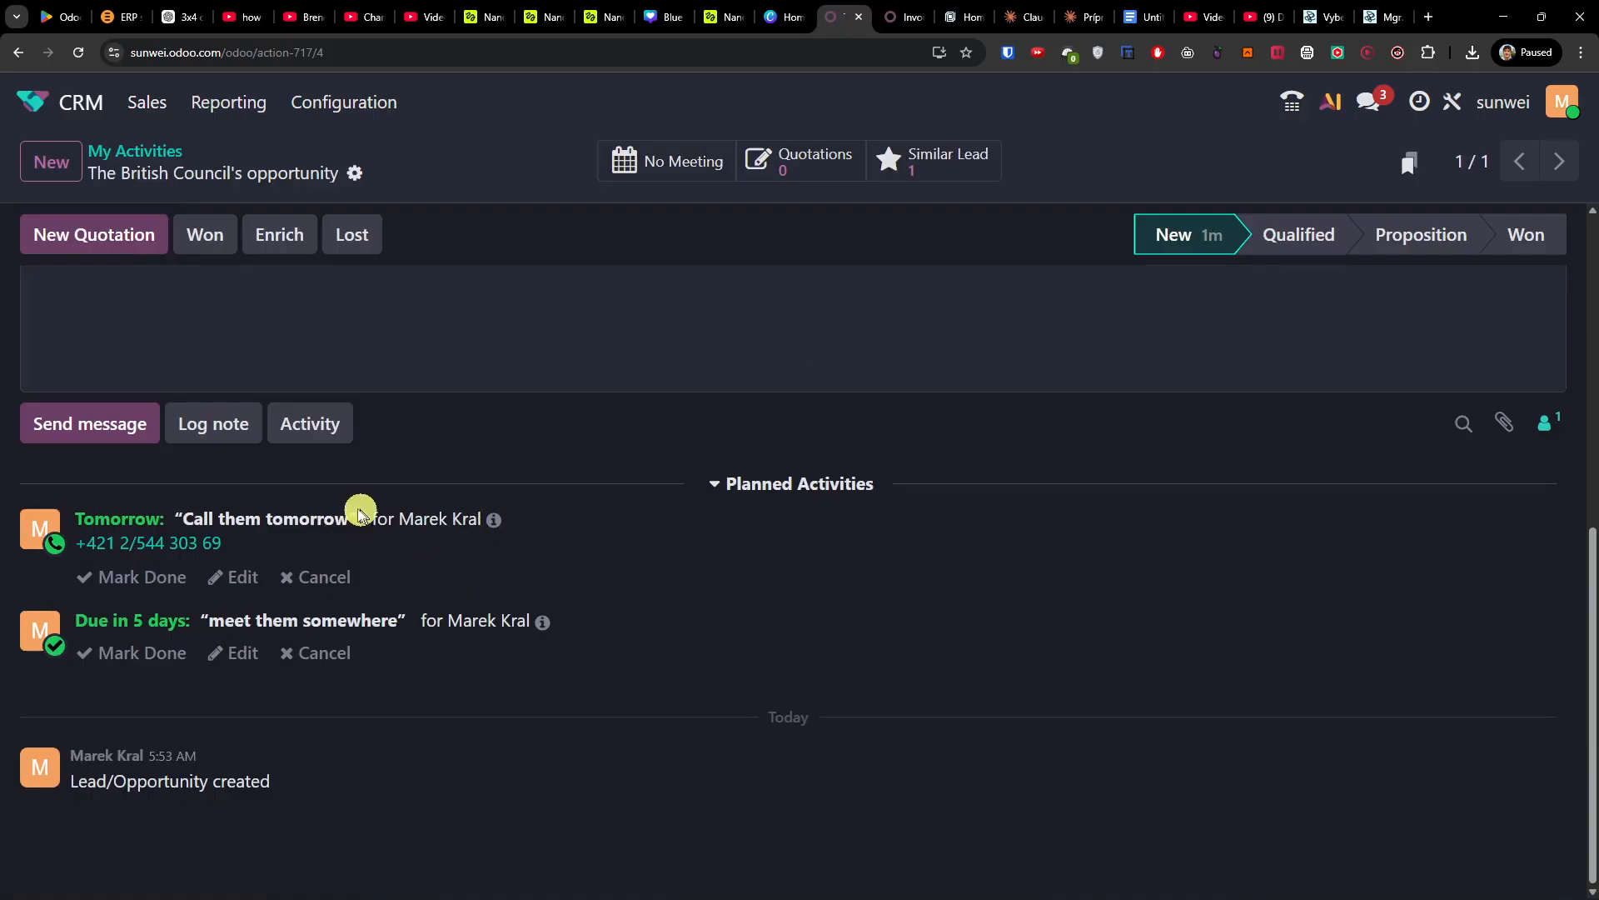
left_click(323, 427)
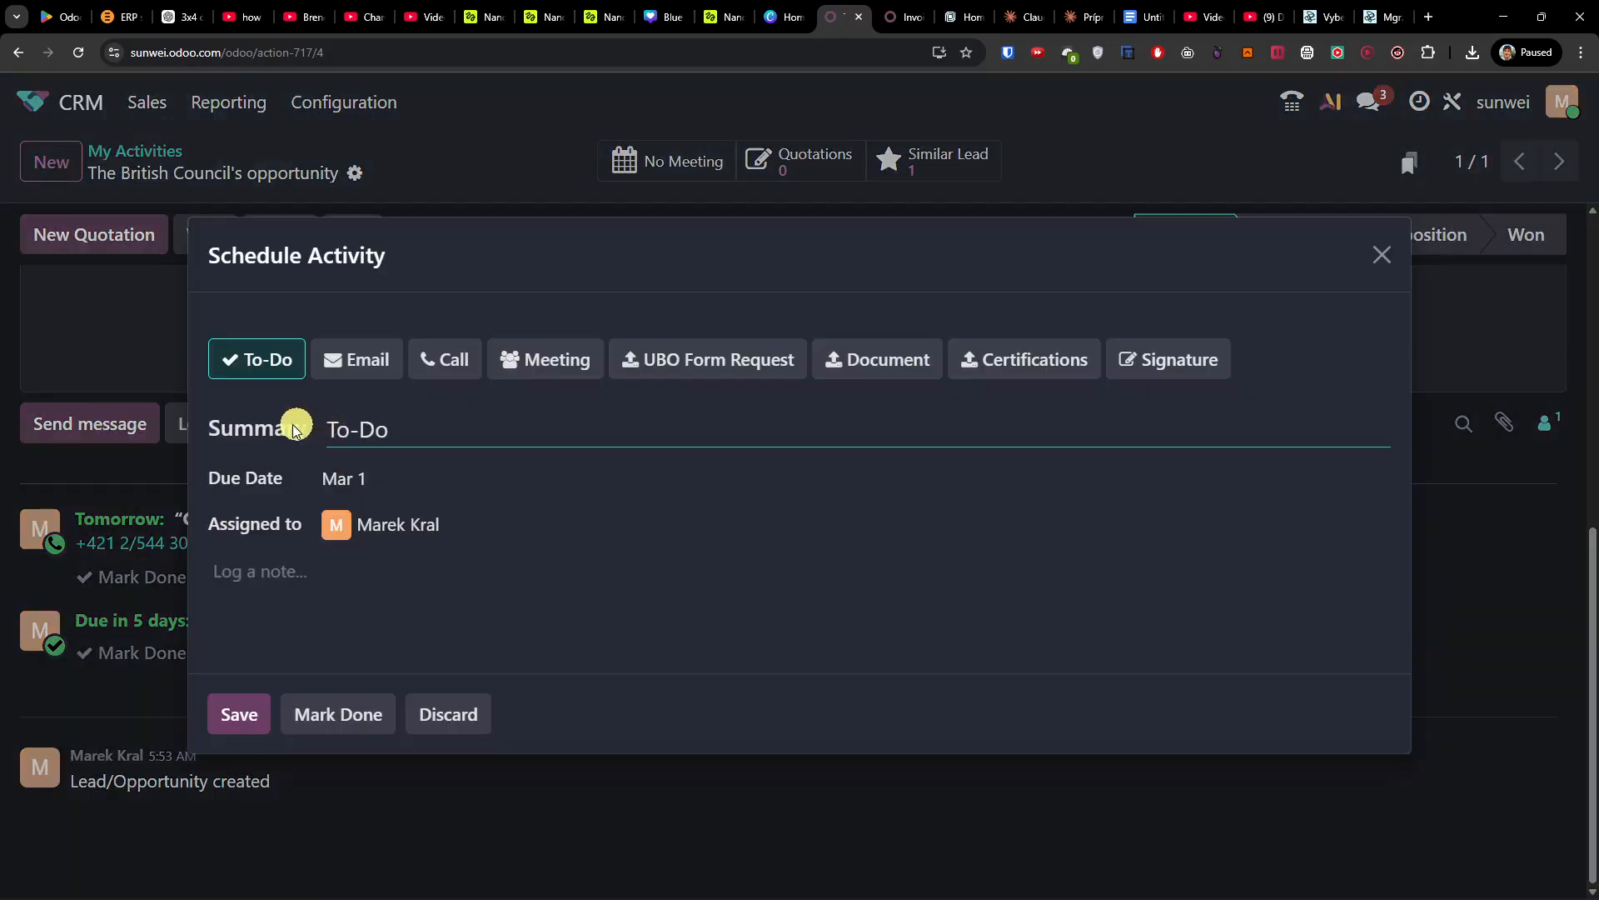
left_click(357, 361)
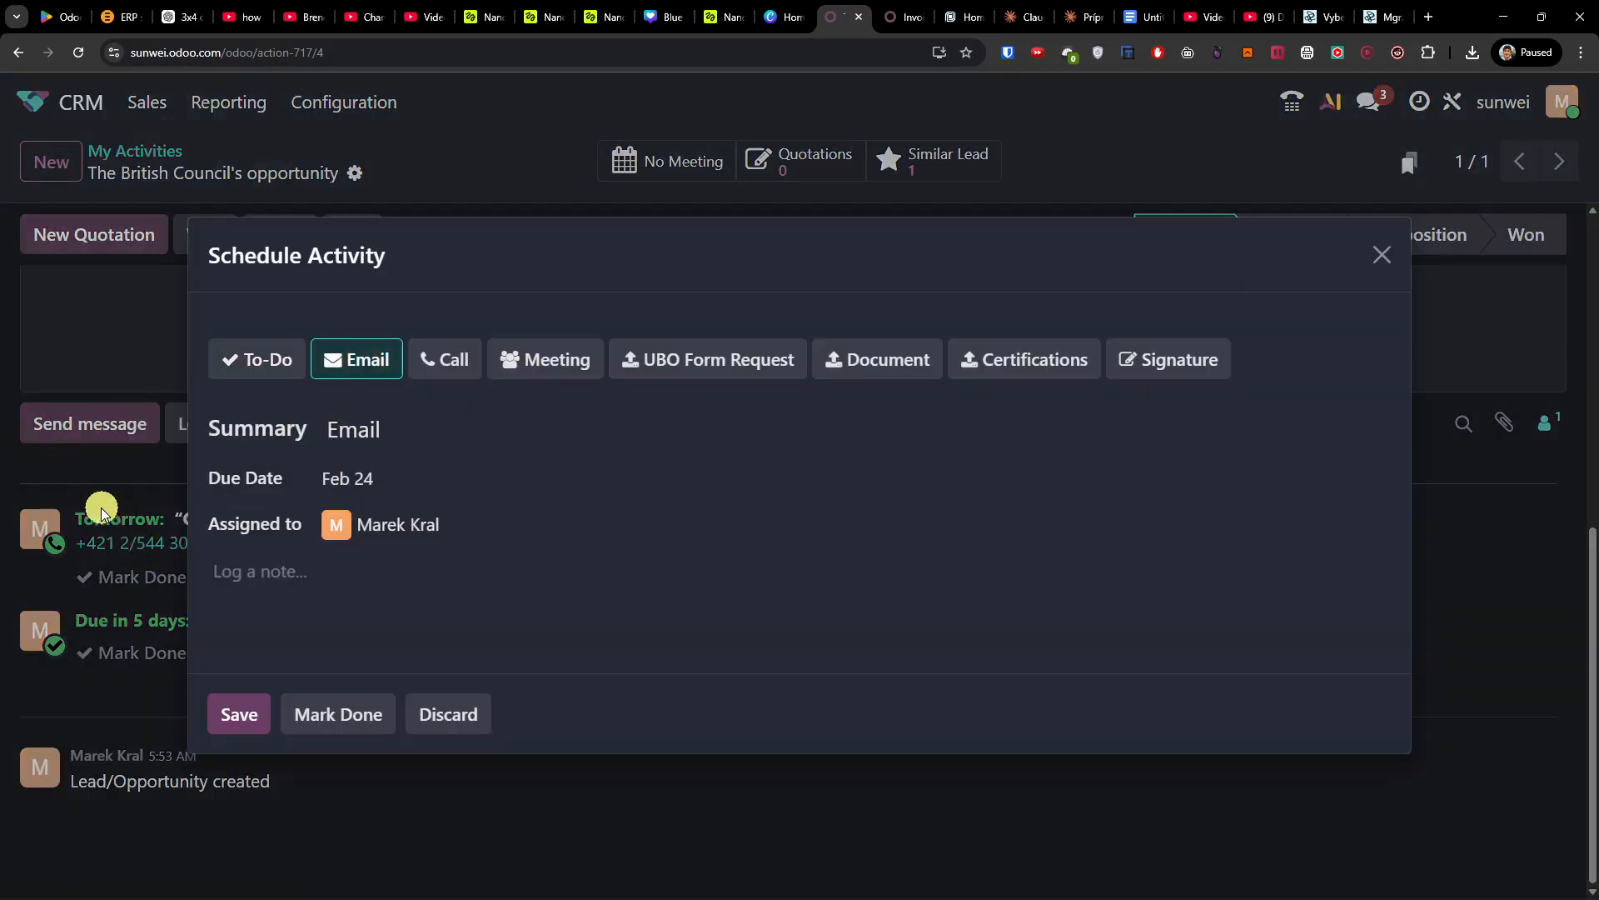
left_click(1381, 255)
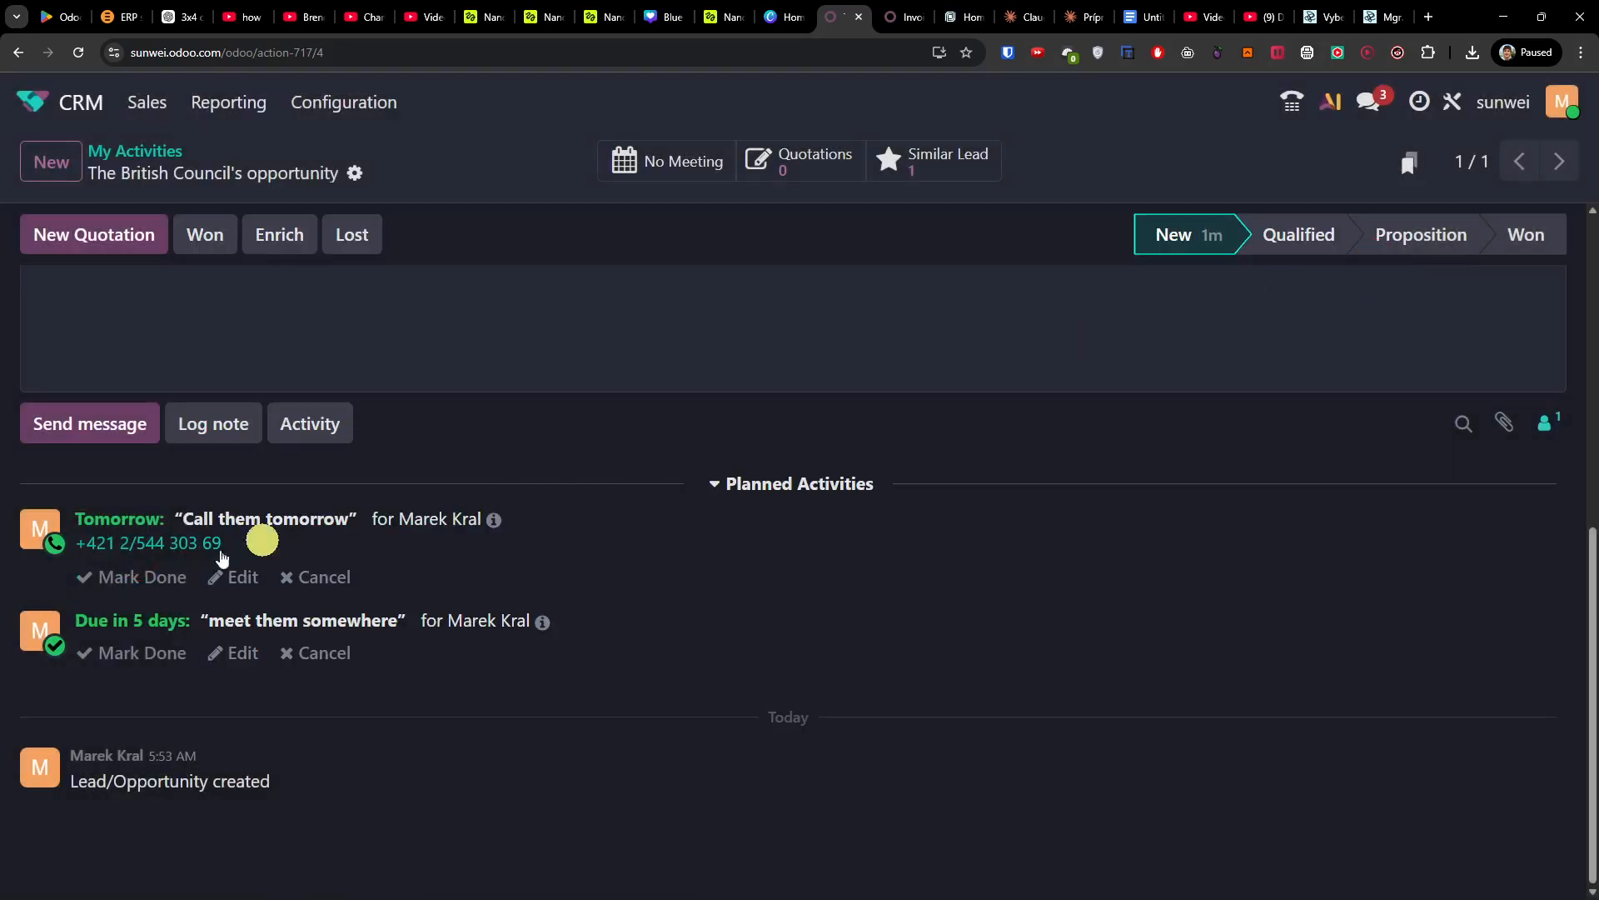
Step: Mark the 'Call them tomorrow' call as done and return to My Activities
left_click(154, 588)
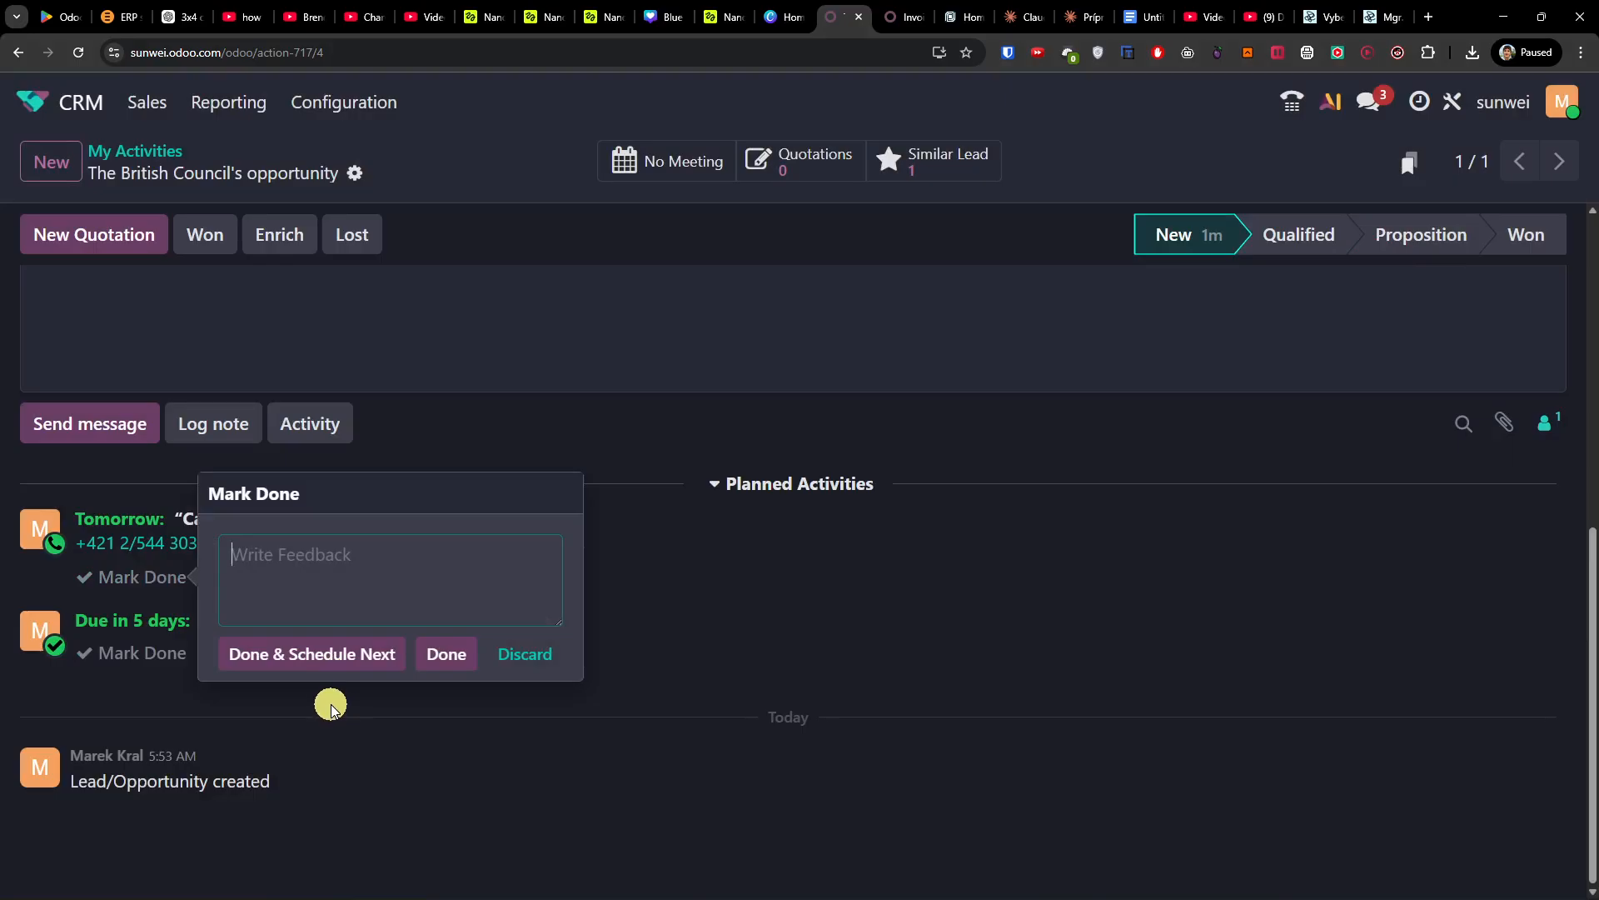
left_click(433, 656)
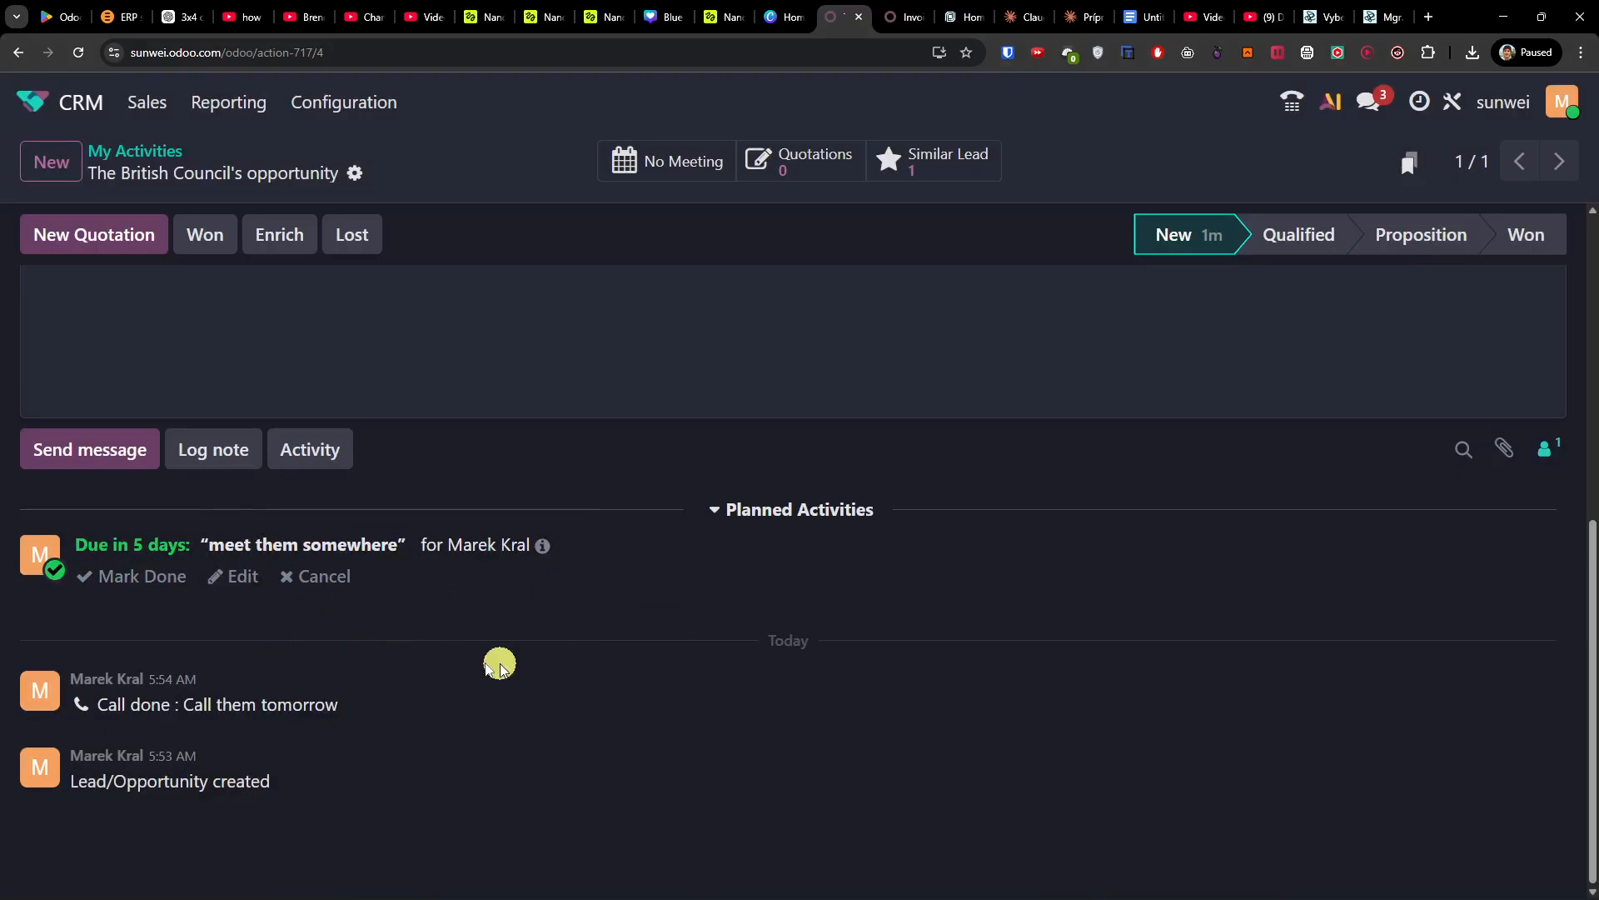
scroll(425, 788, "up", 5)
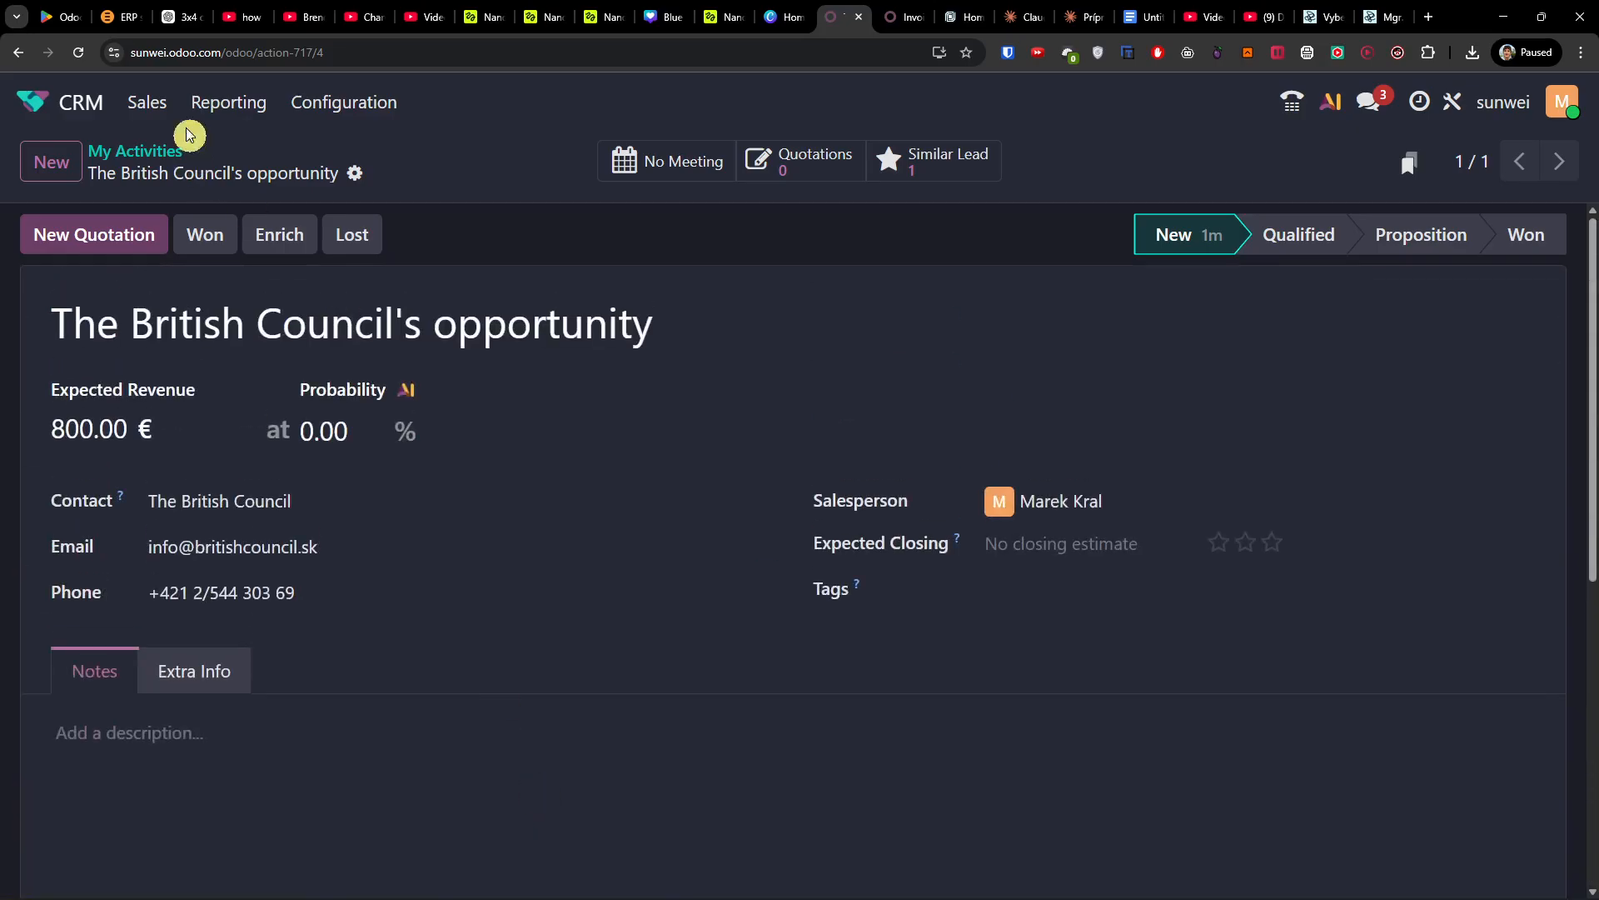
left_click(147, 102)
left_click(158, 179)
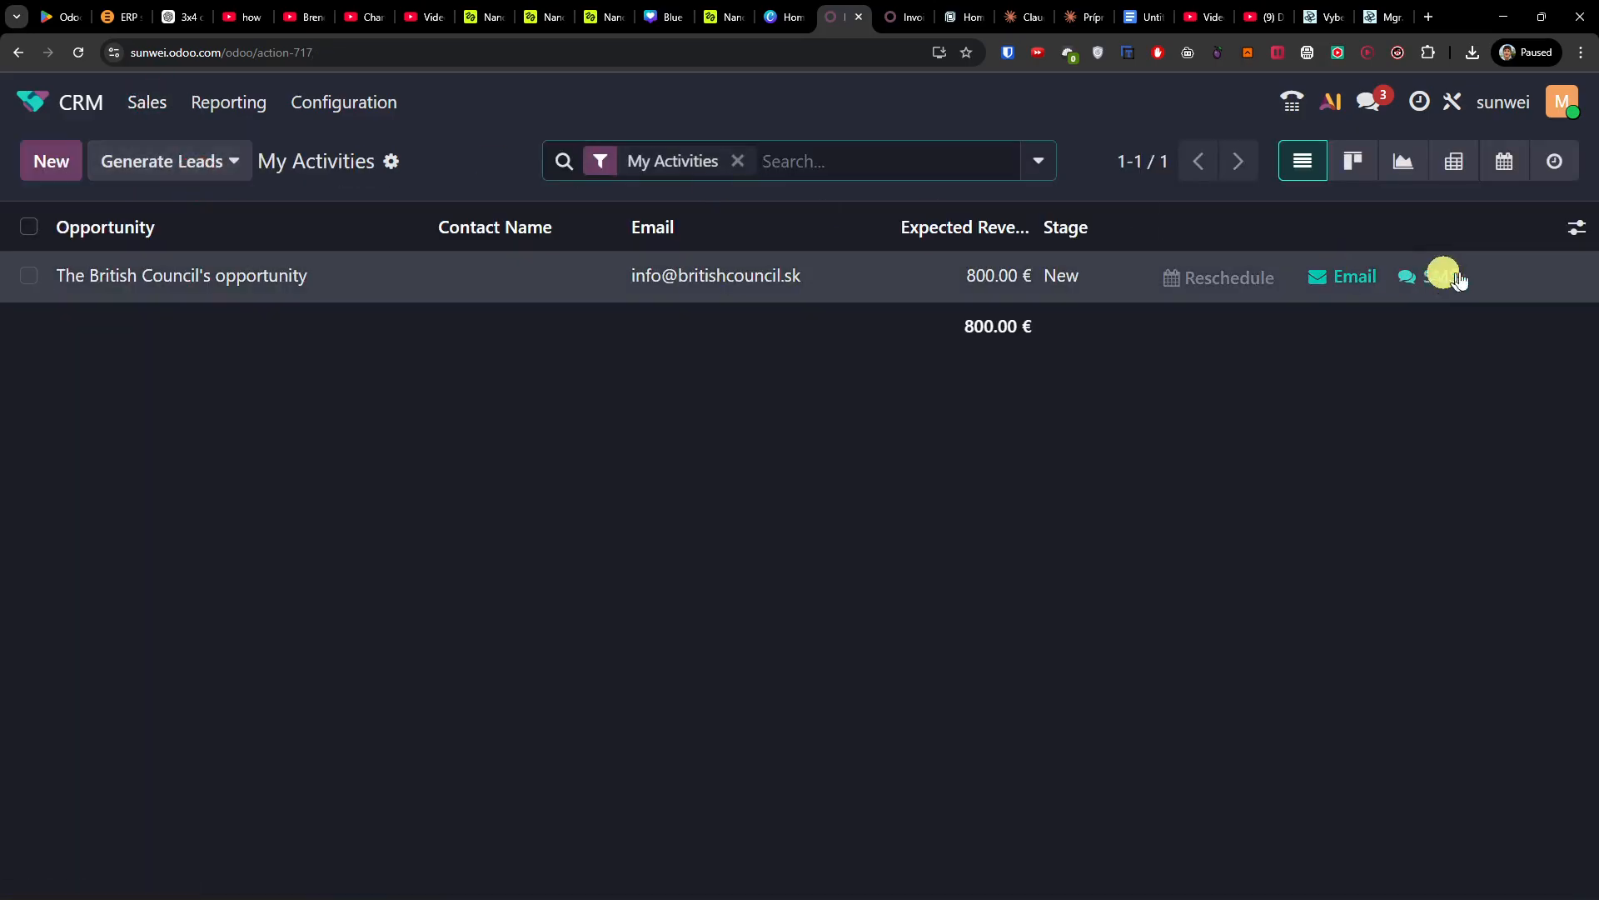
Step: Drag The British Council's opportunity card to Proposition in My Pipeline and open it
left_click(1350, 163)
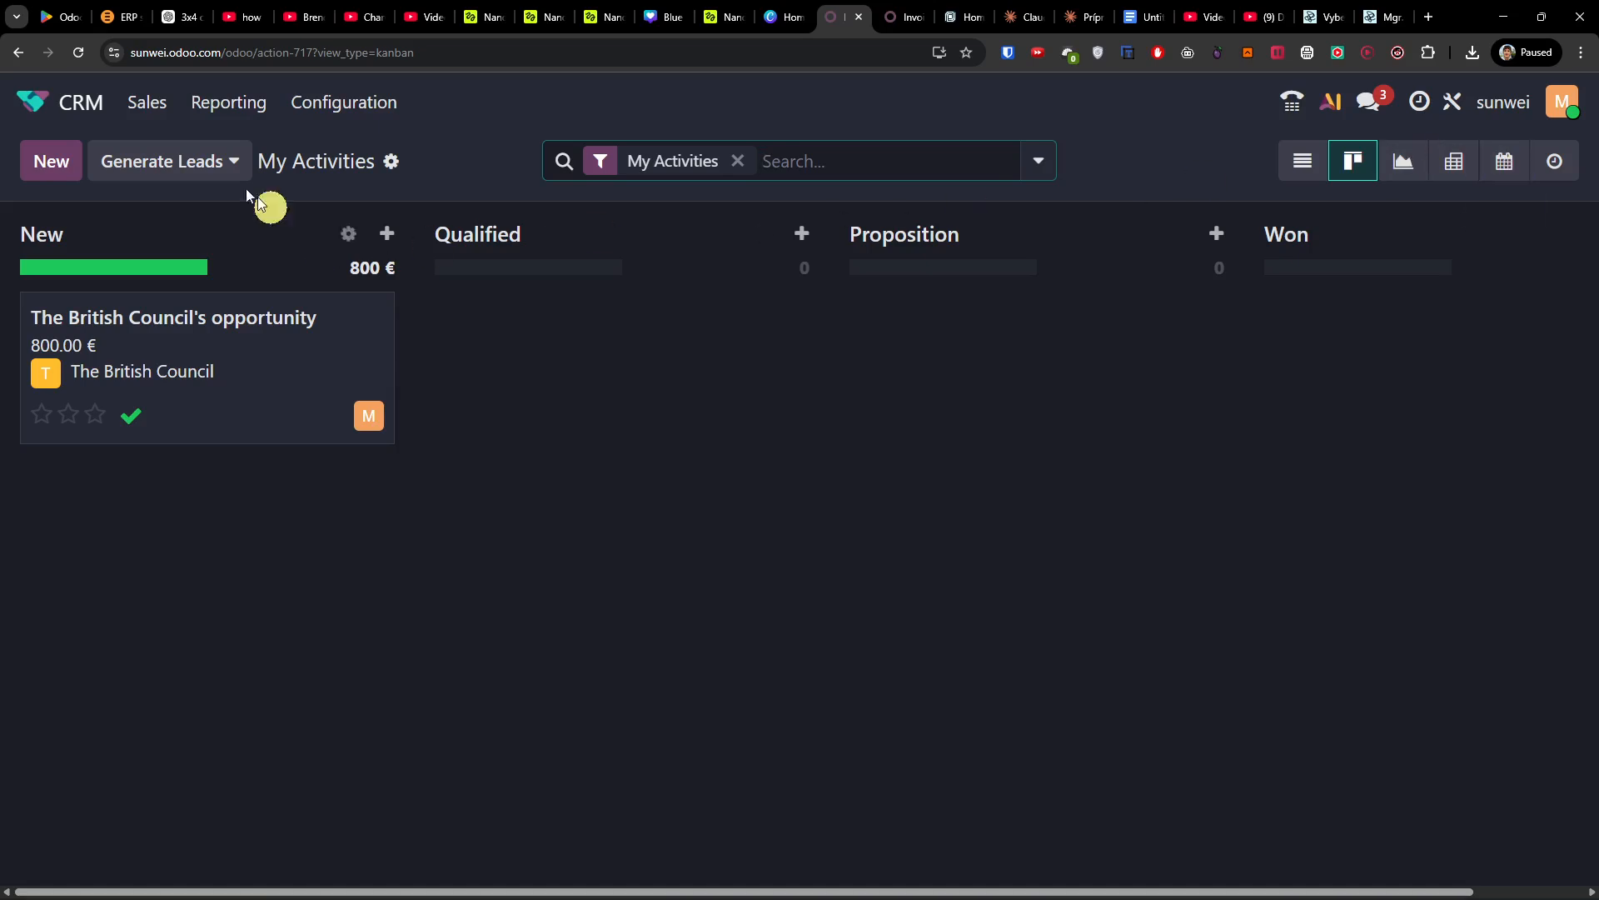
left_click(158, 121)
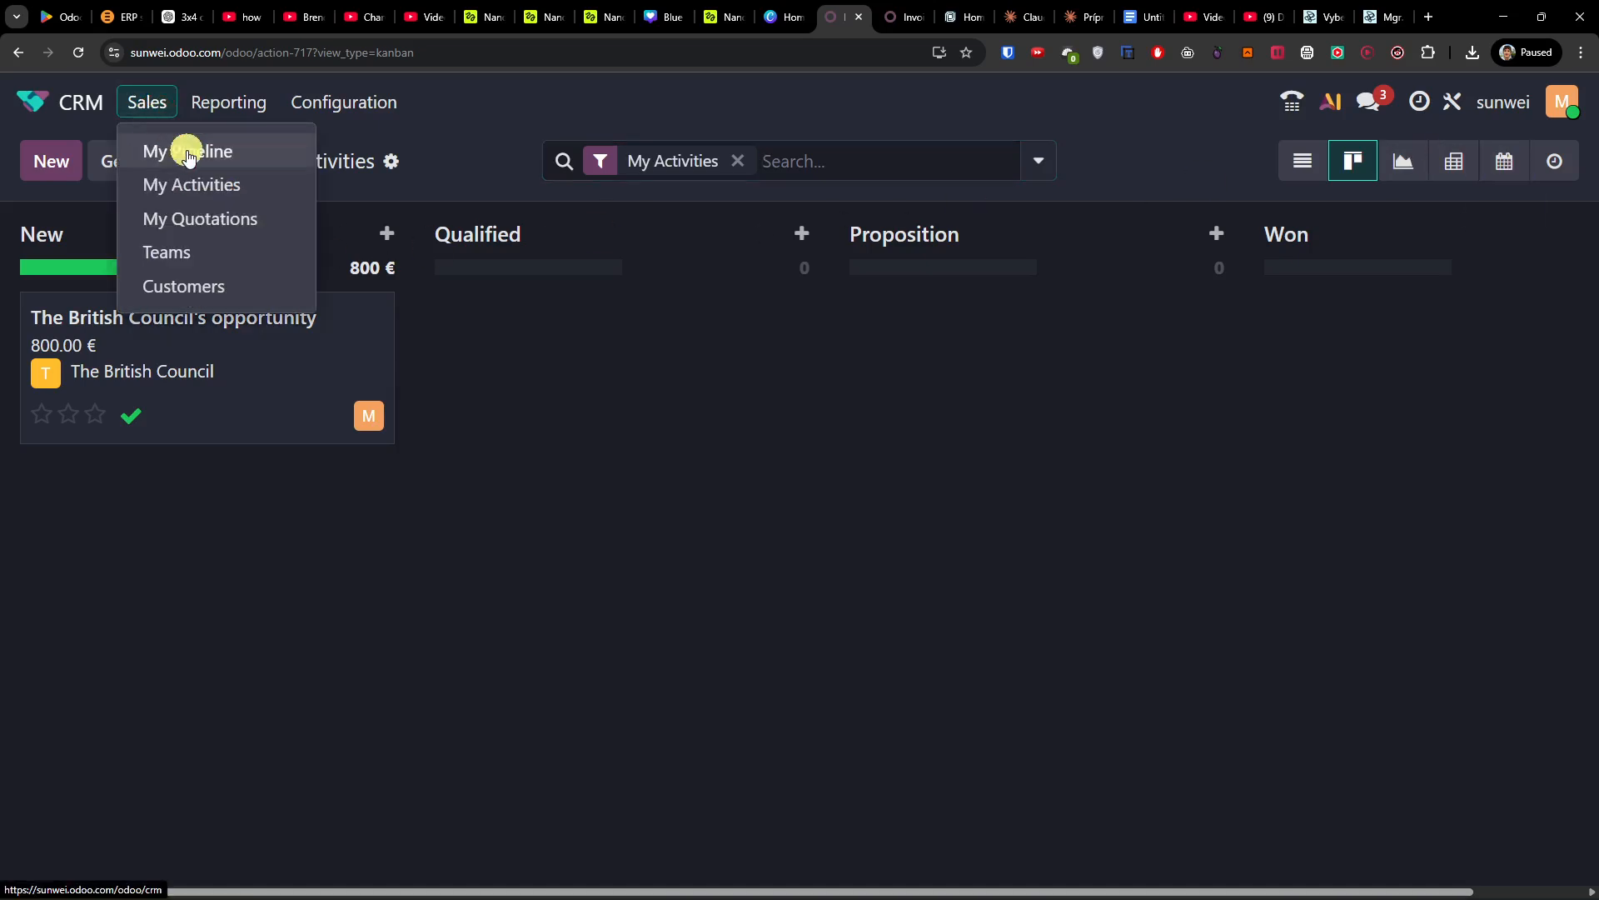
left_click(185, 150)
left_click_drag(238, 370, 1037, 390)
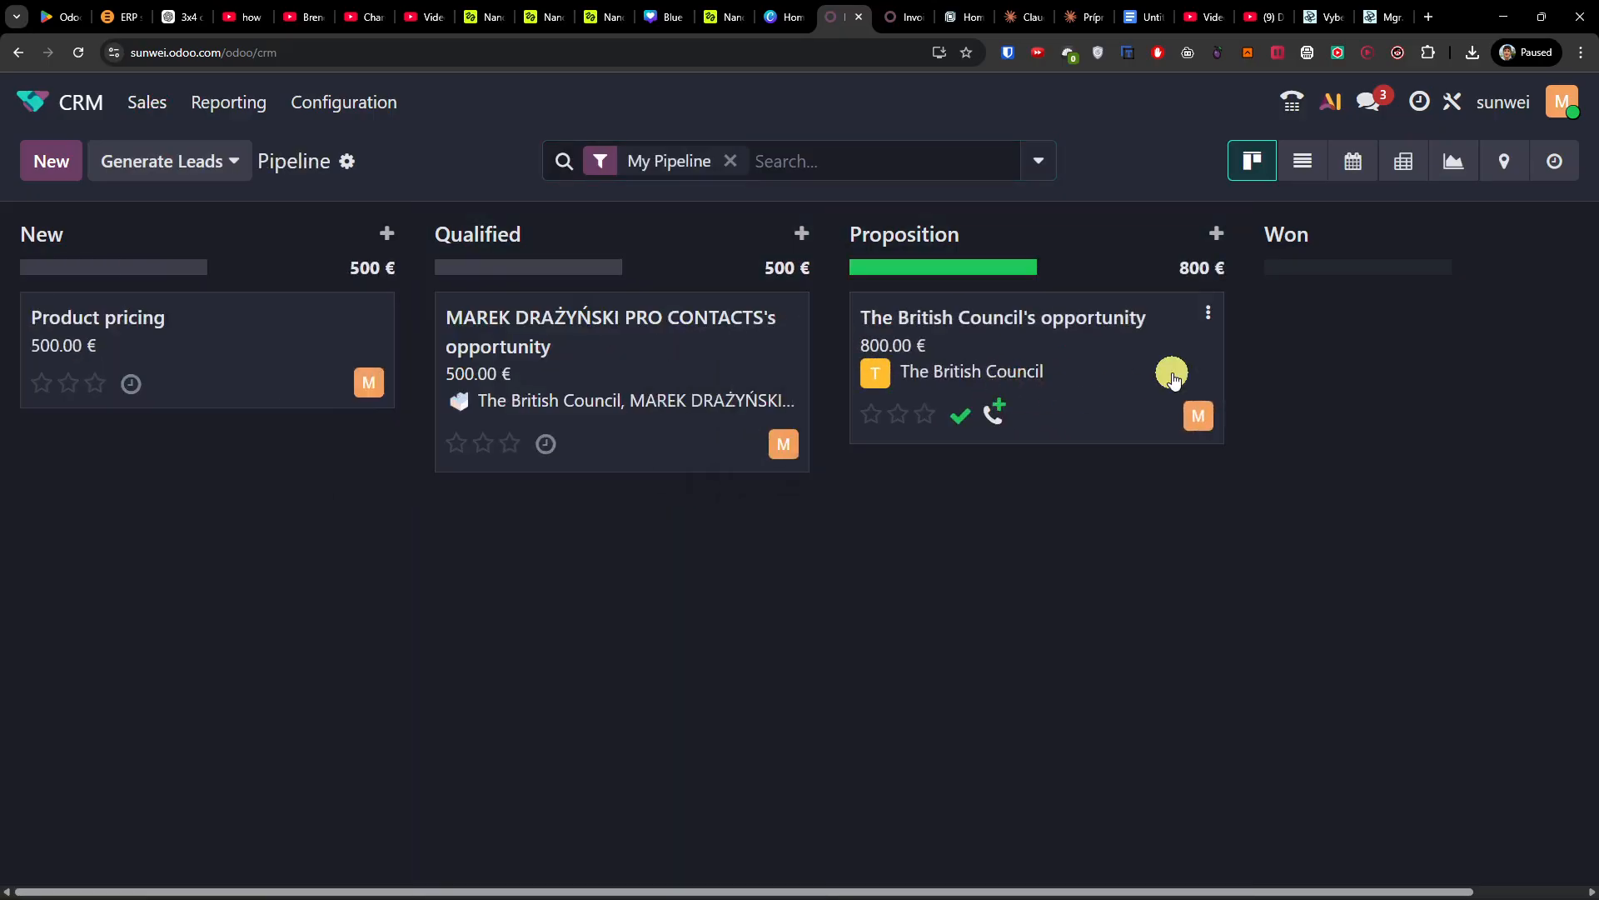
left_click(1121, 376)
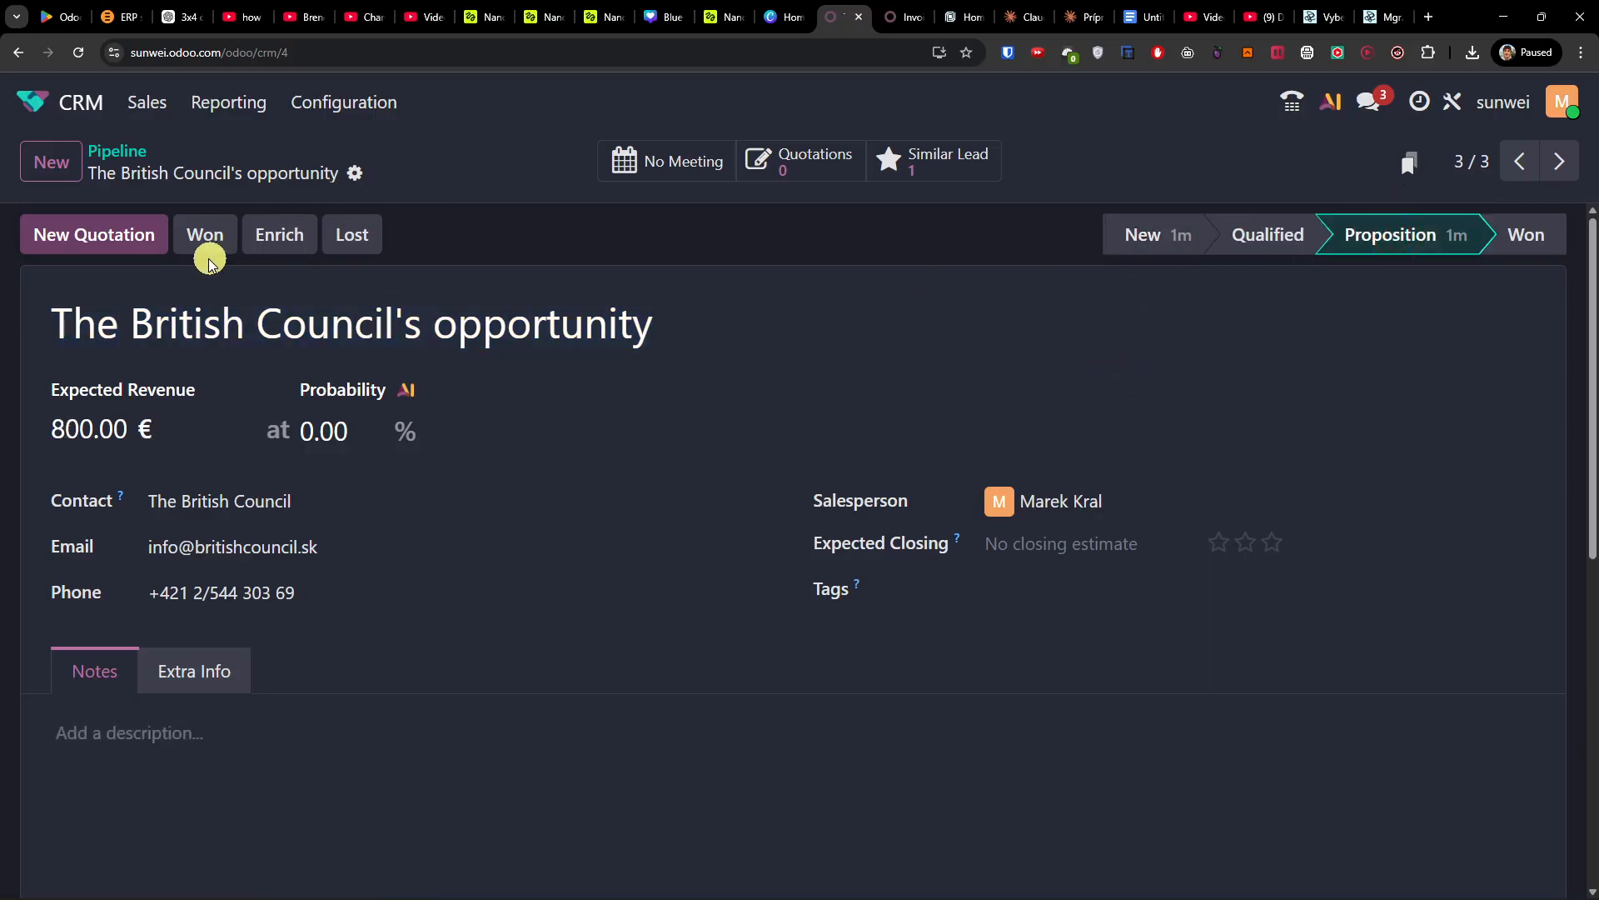
left_click(137, 242)
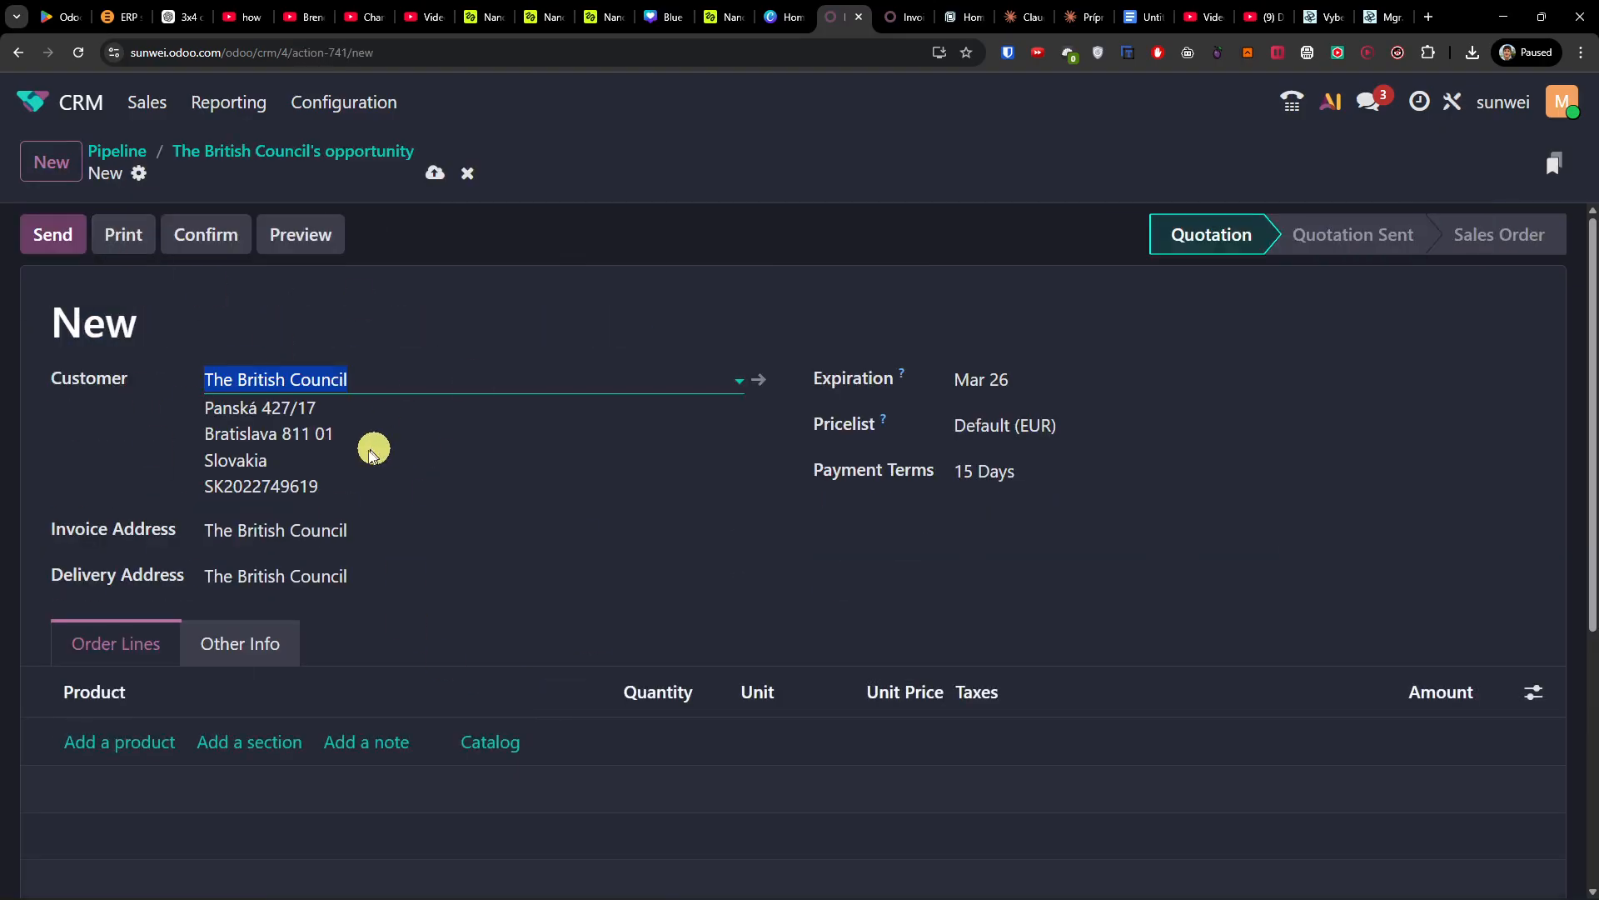
Step: Add an Office supplies line with quantity 28 to the quotation, totalling 172.20 €
scroll(389, 451, "down", 2)
left_click(149, 573)
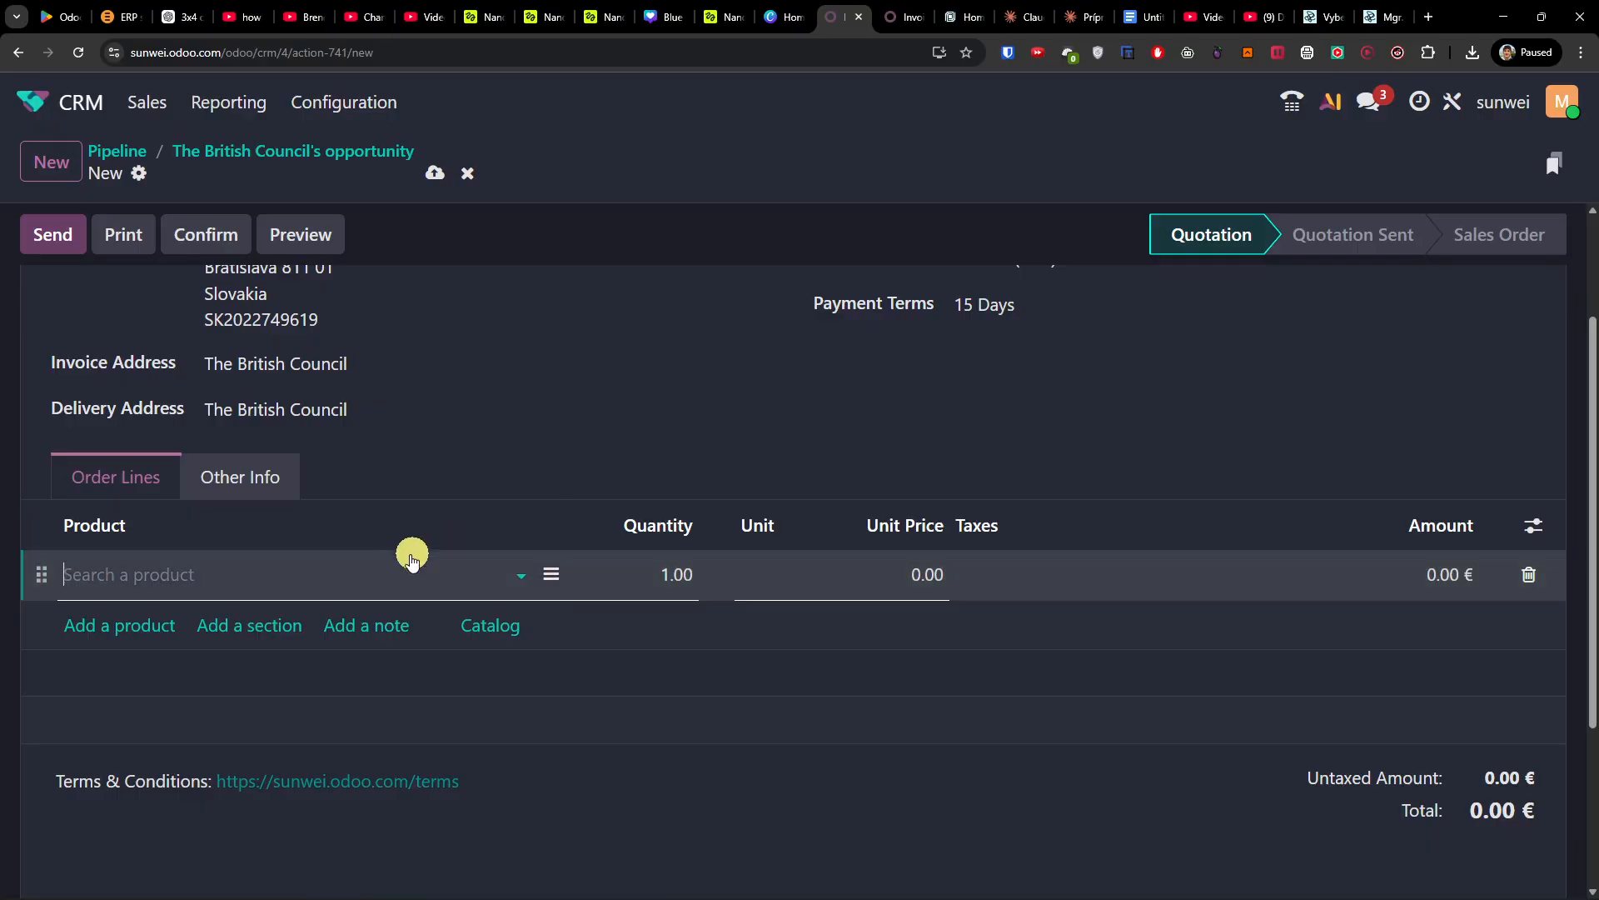
type("office")
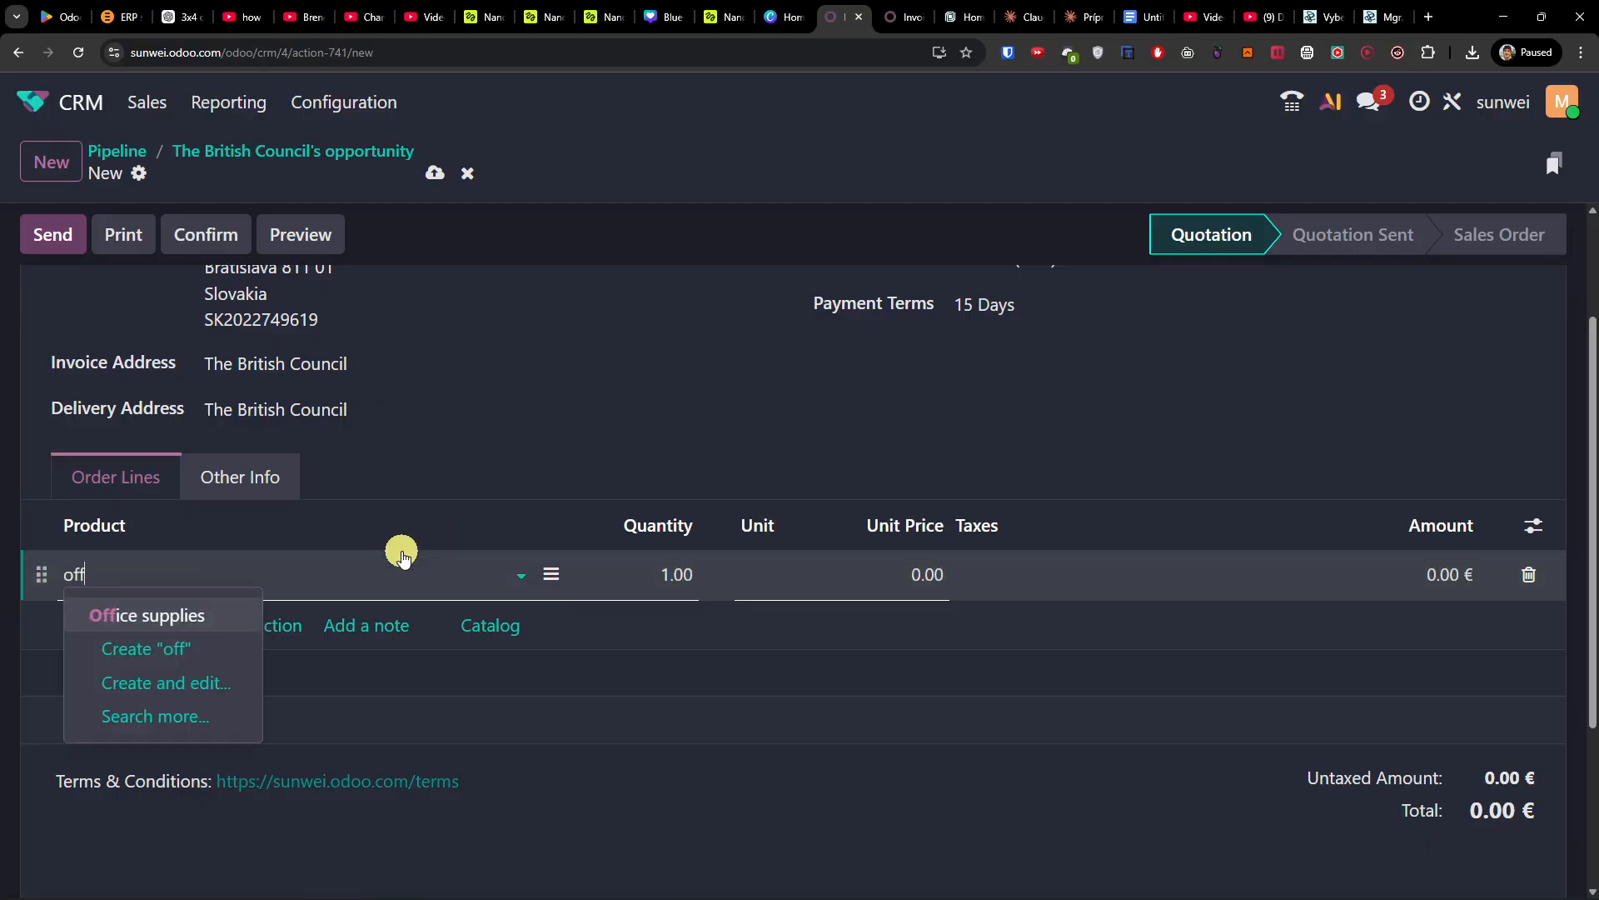
left_click(199, 620)
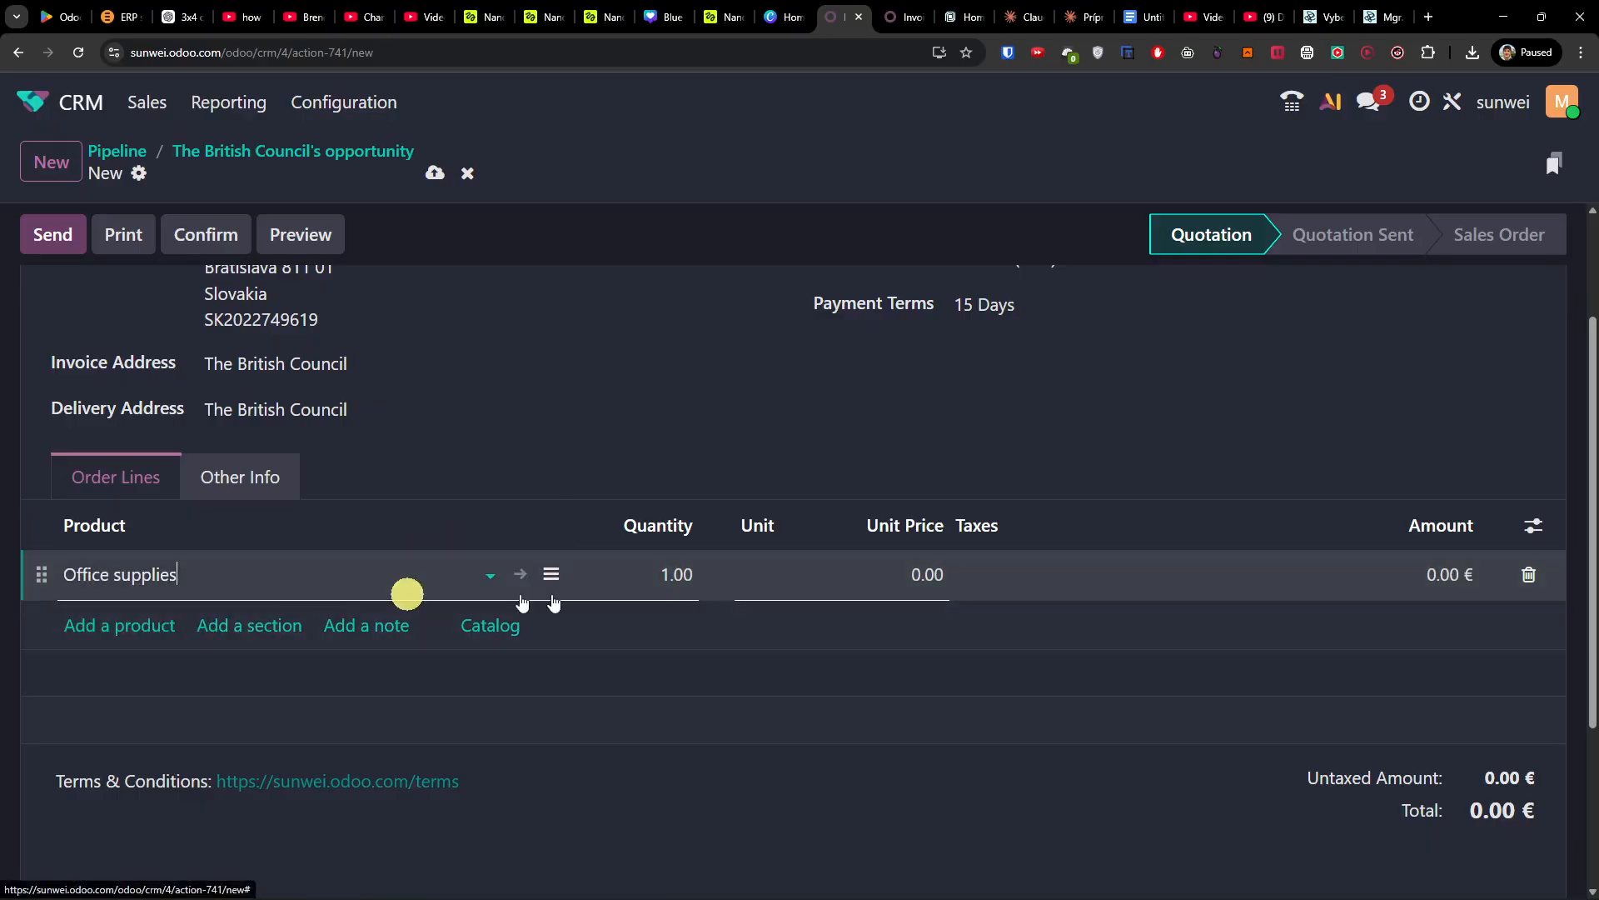
left_click(699, 581)
type("28")
left_click(637, 447)
scroll(1074, 694, "down", 2)
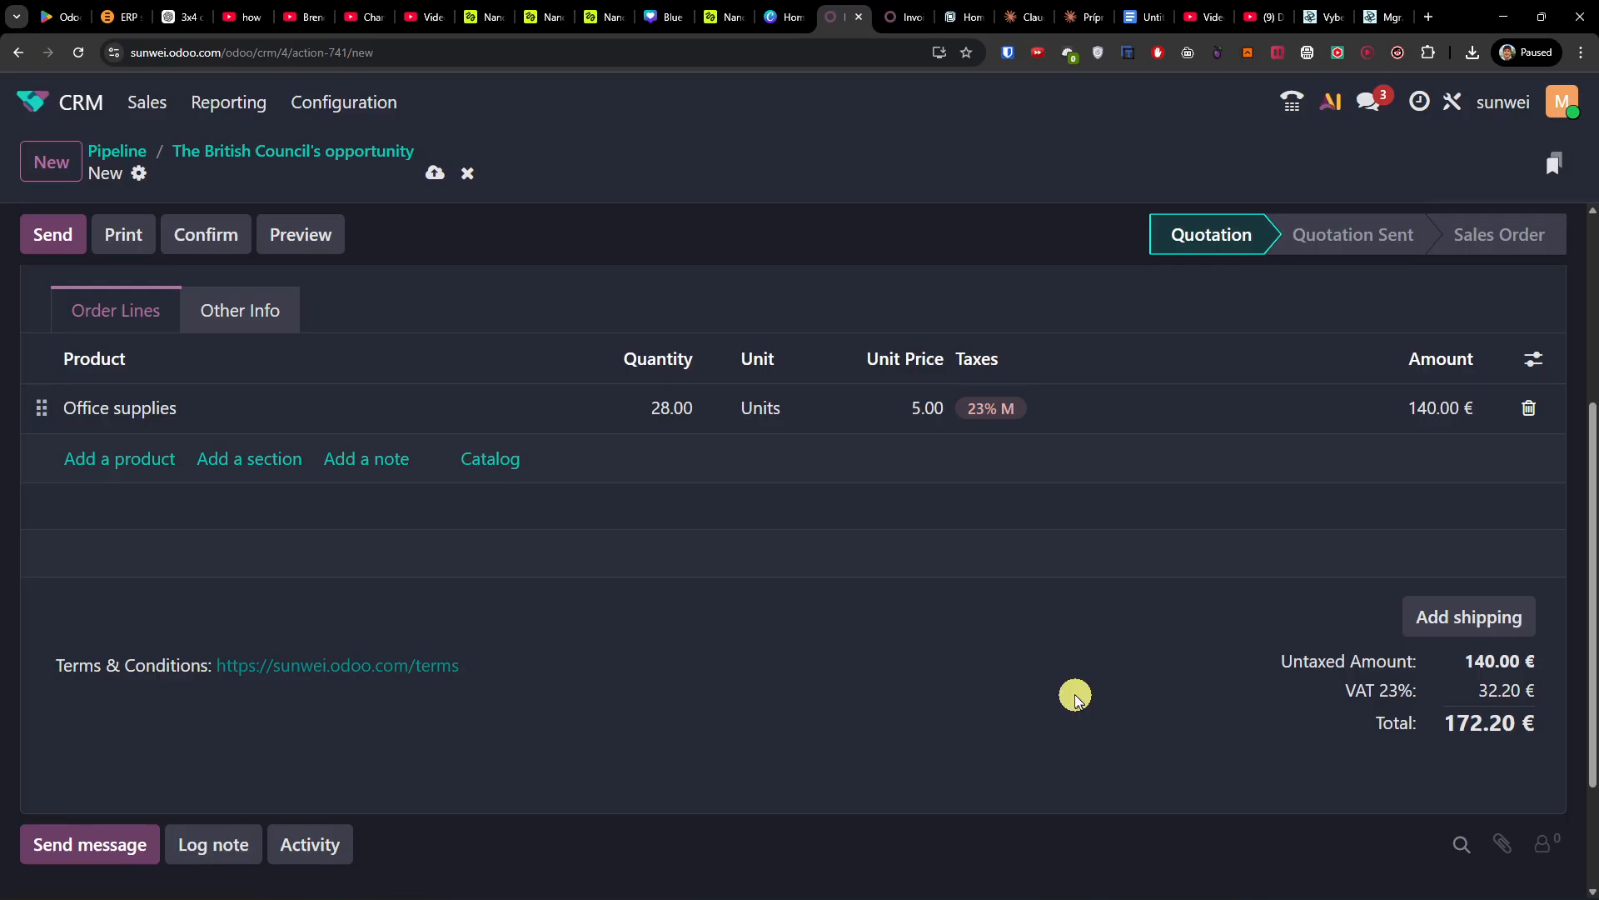
Step: Save the quotation as S00002, dismiss its email unsent, and confirm it as a sales order
scroll(746, 658, "up", 4)
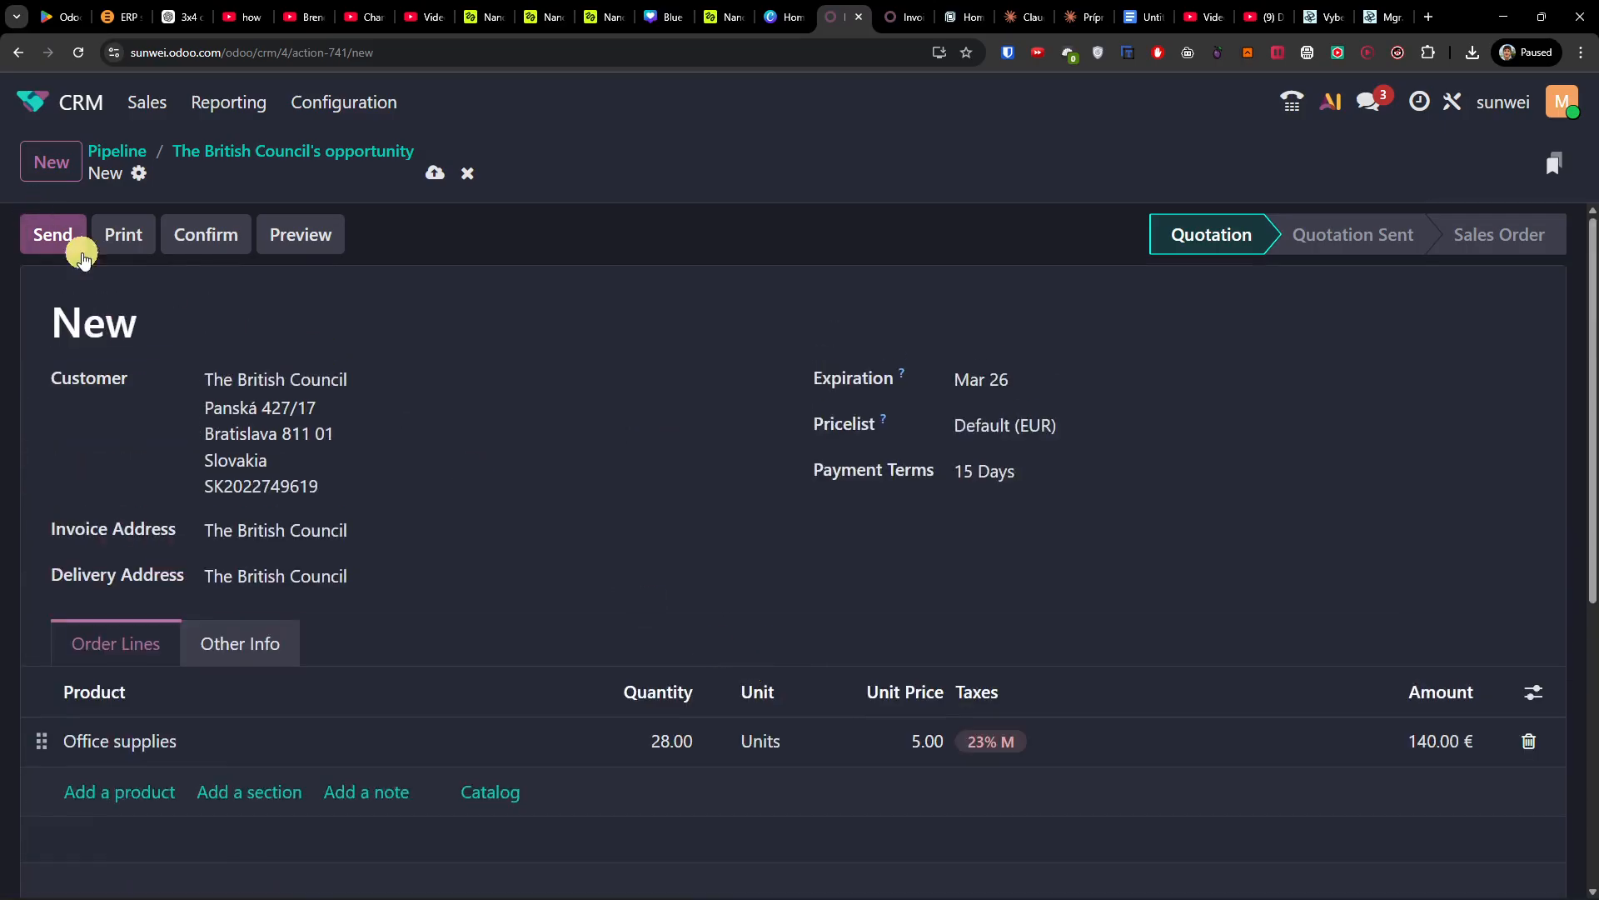
left_click(51, 238)
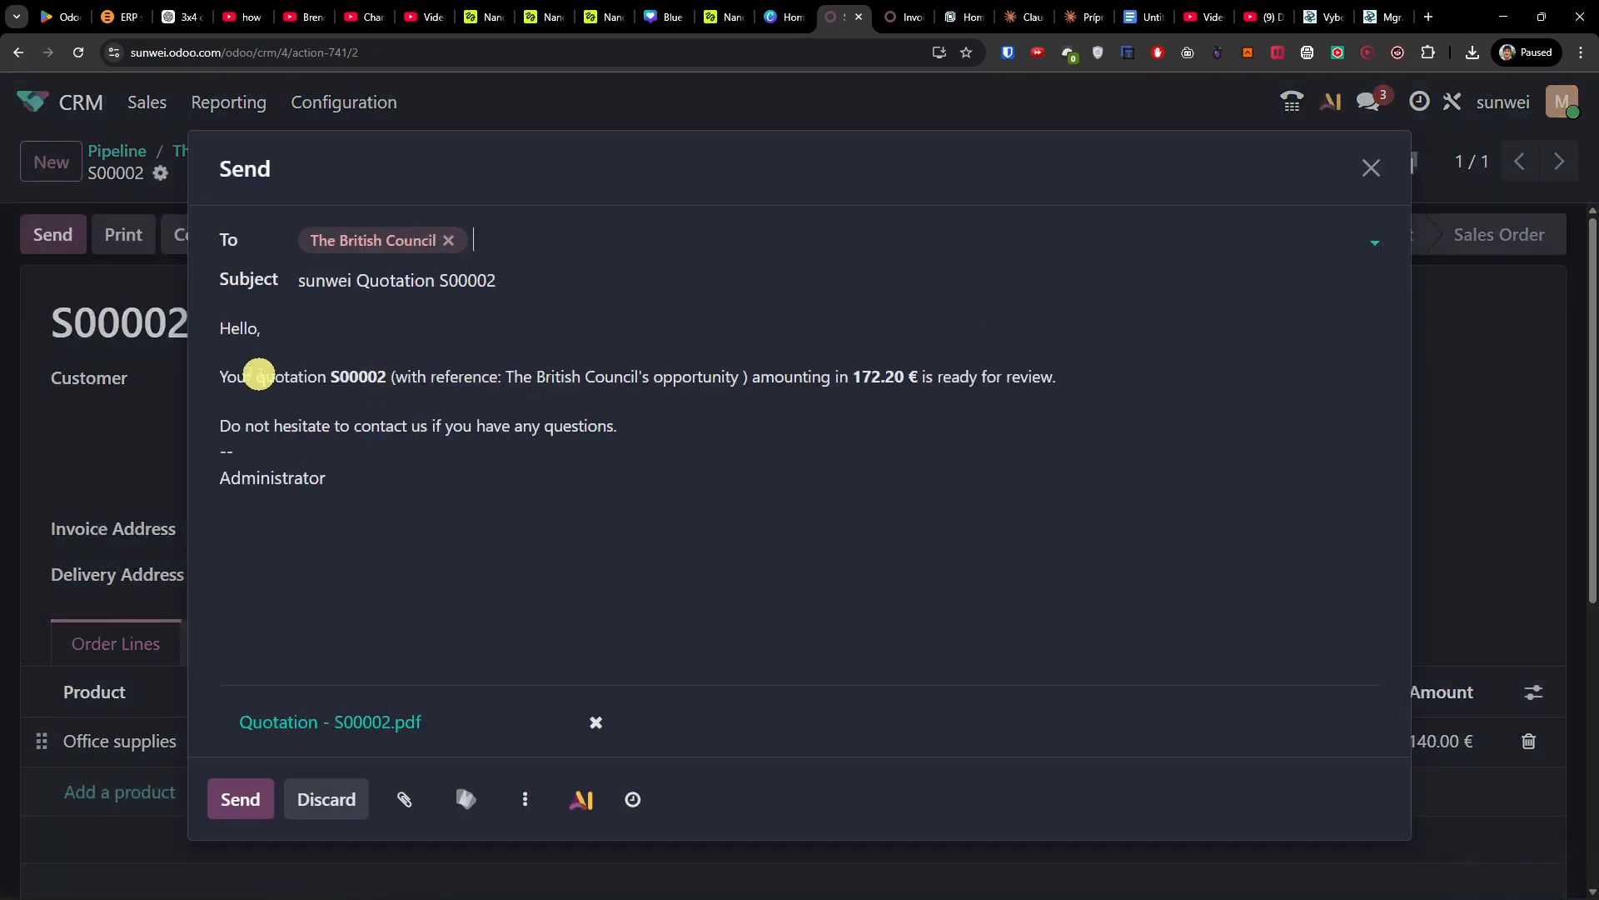
left_click_drag(259, 375, 528, 436)
left_click(532, 440)
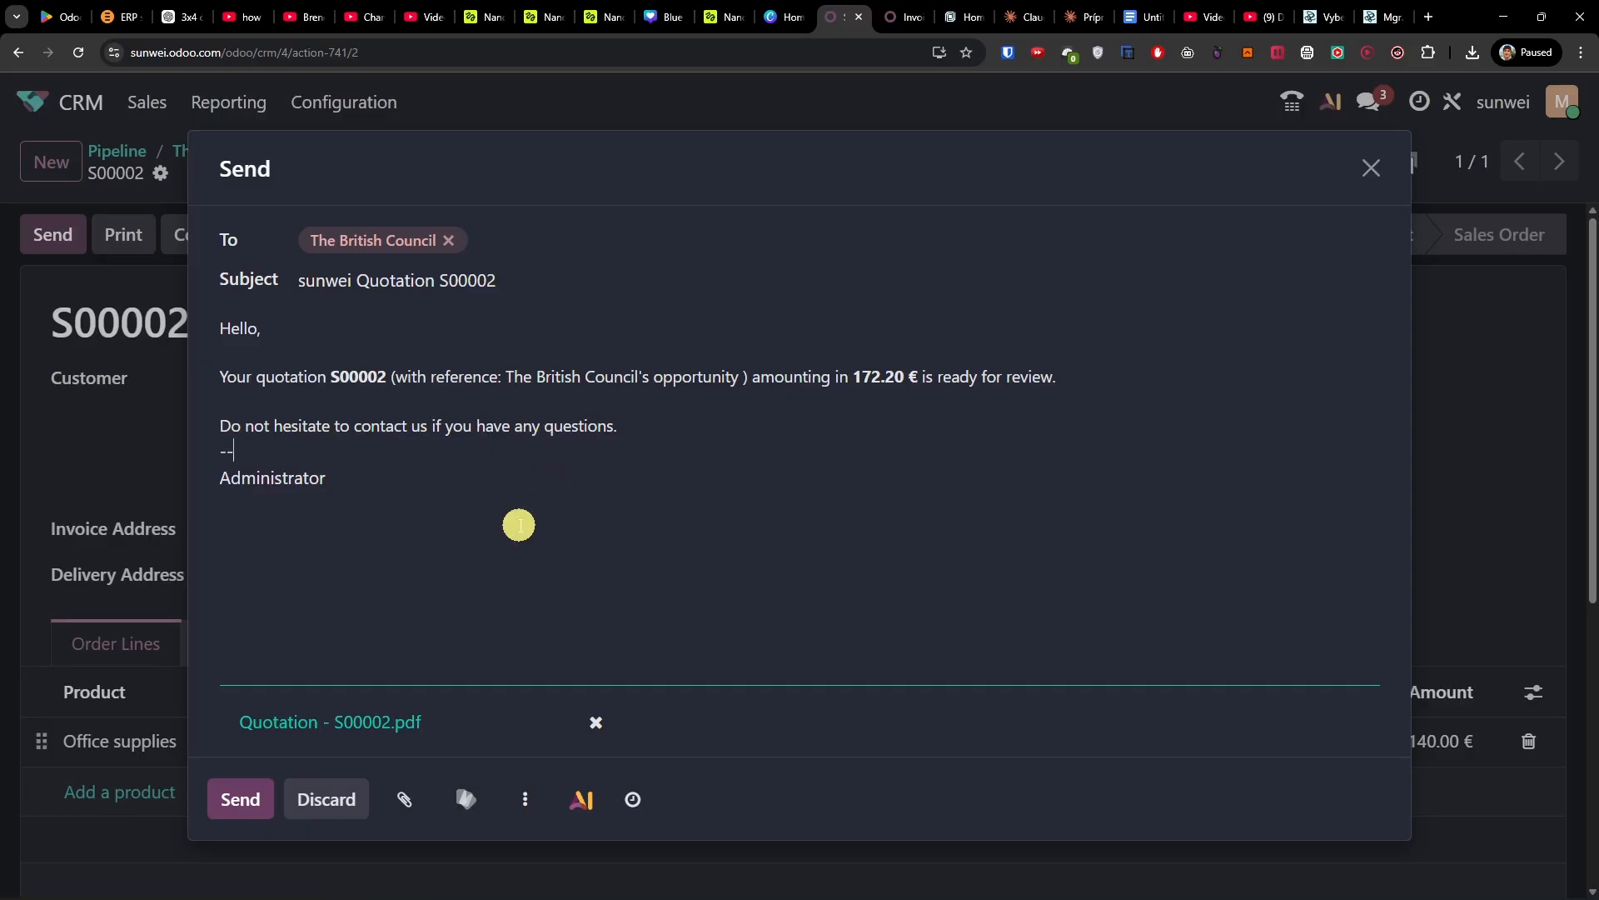
left_click(1372, 164)
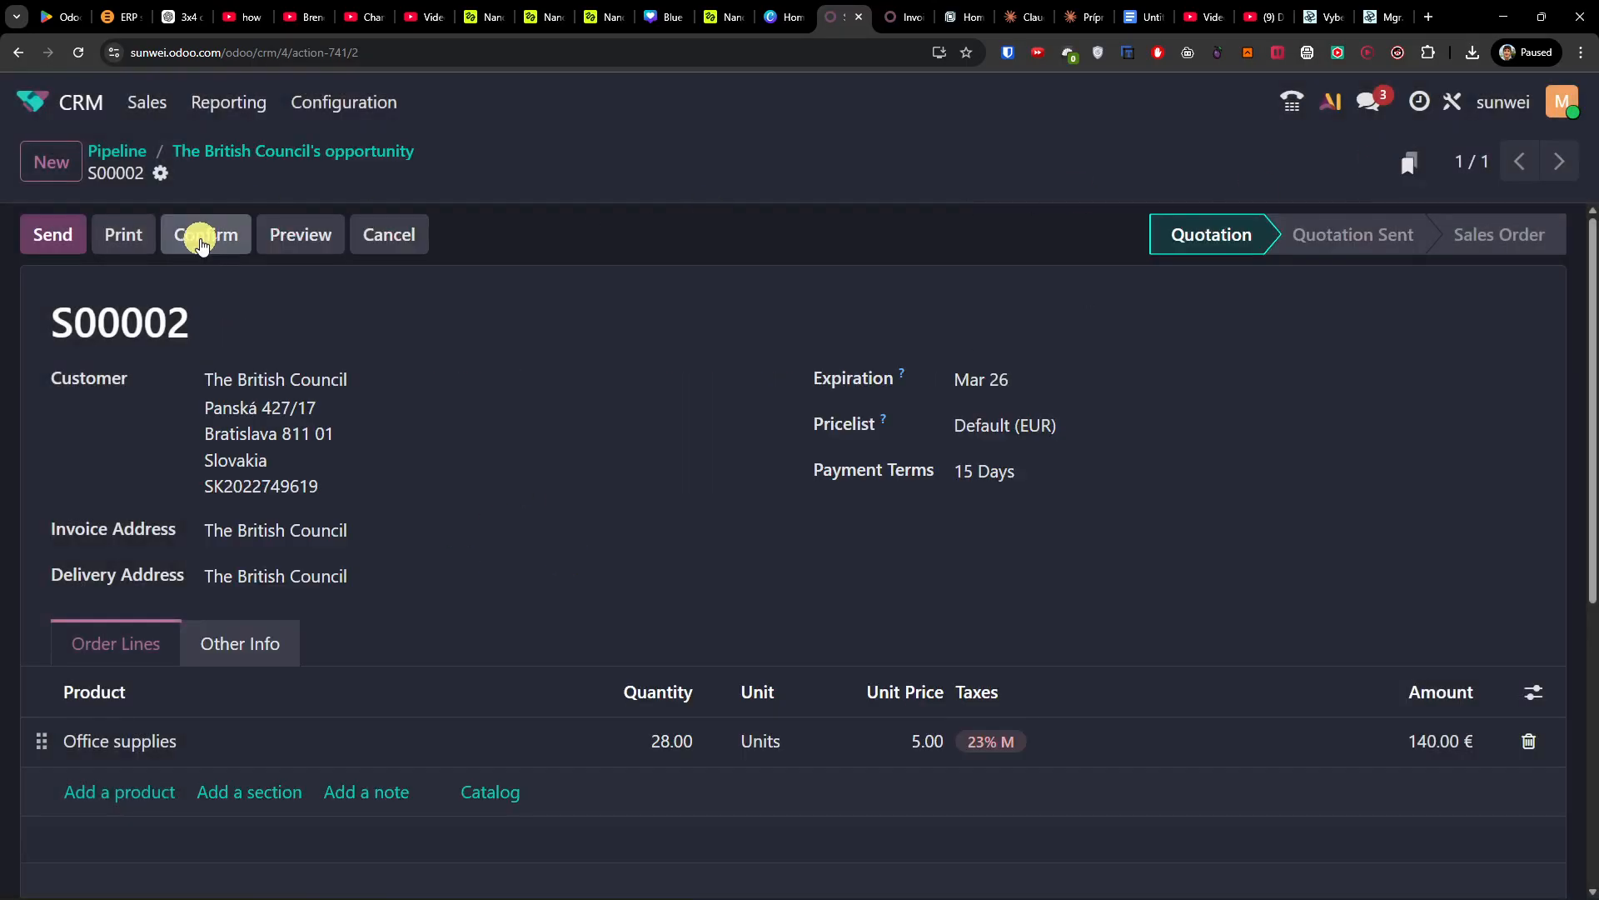
left_click(203, 242)
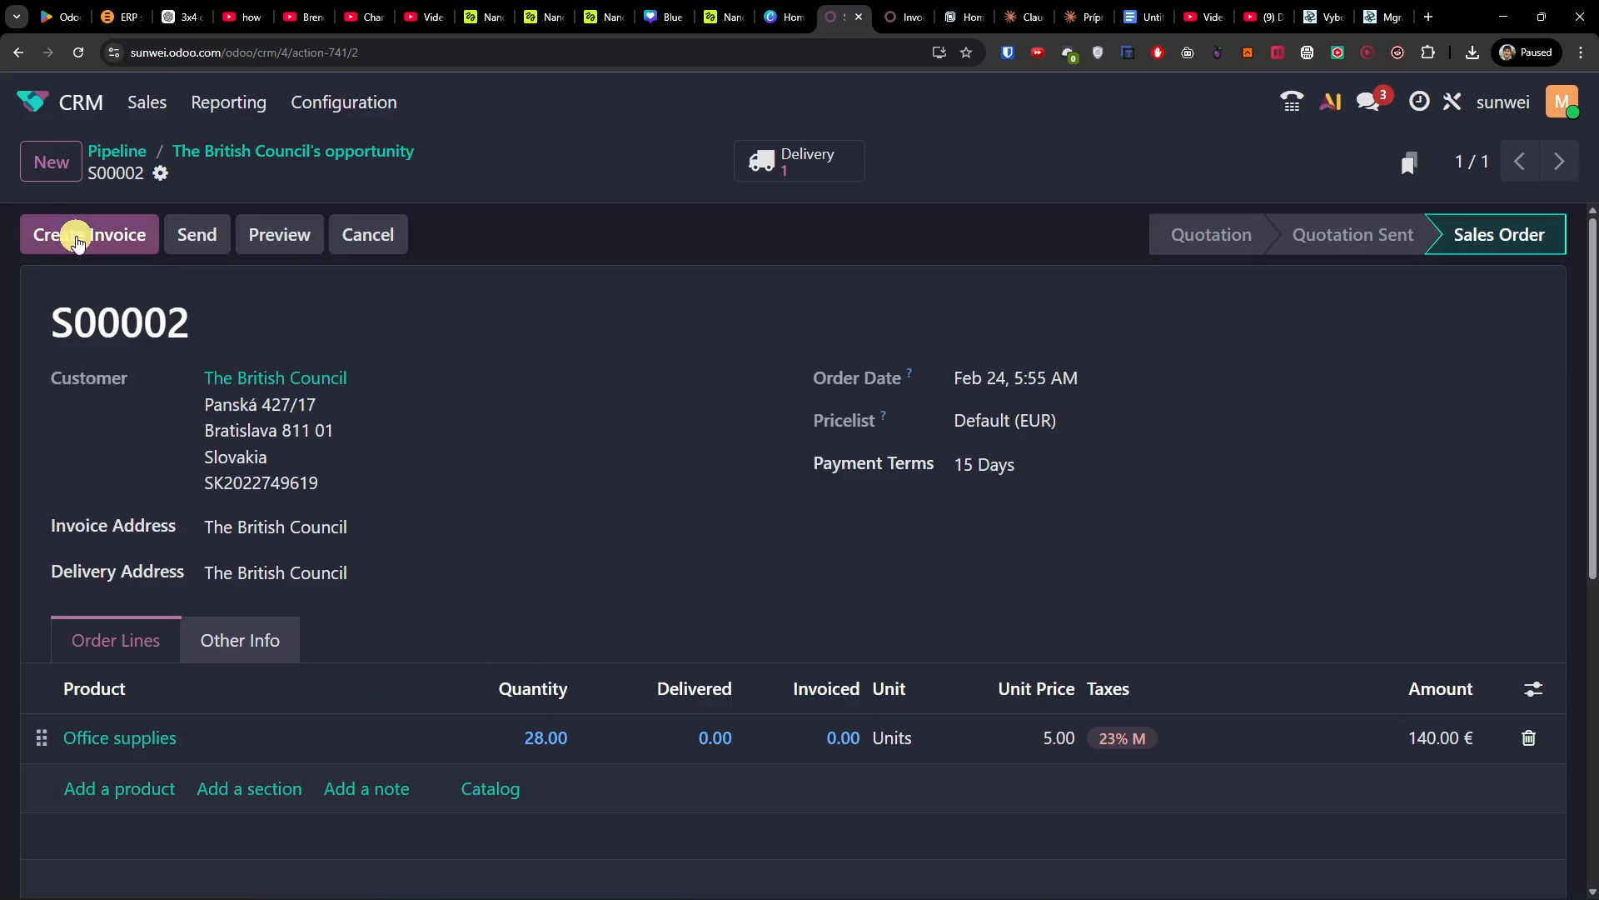
left_click(78, 242)
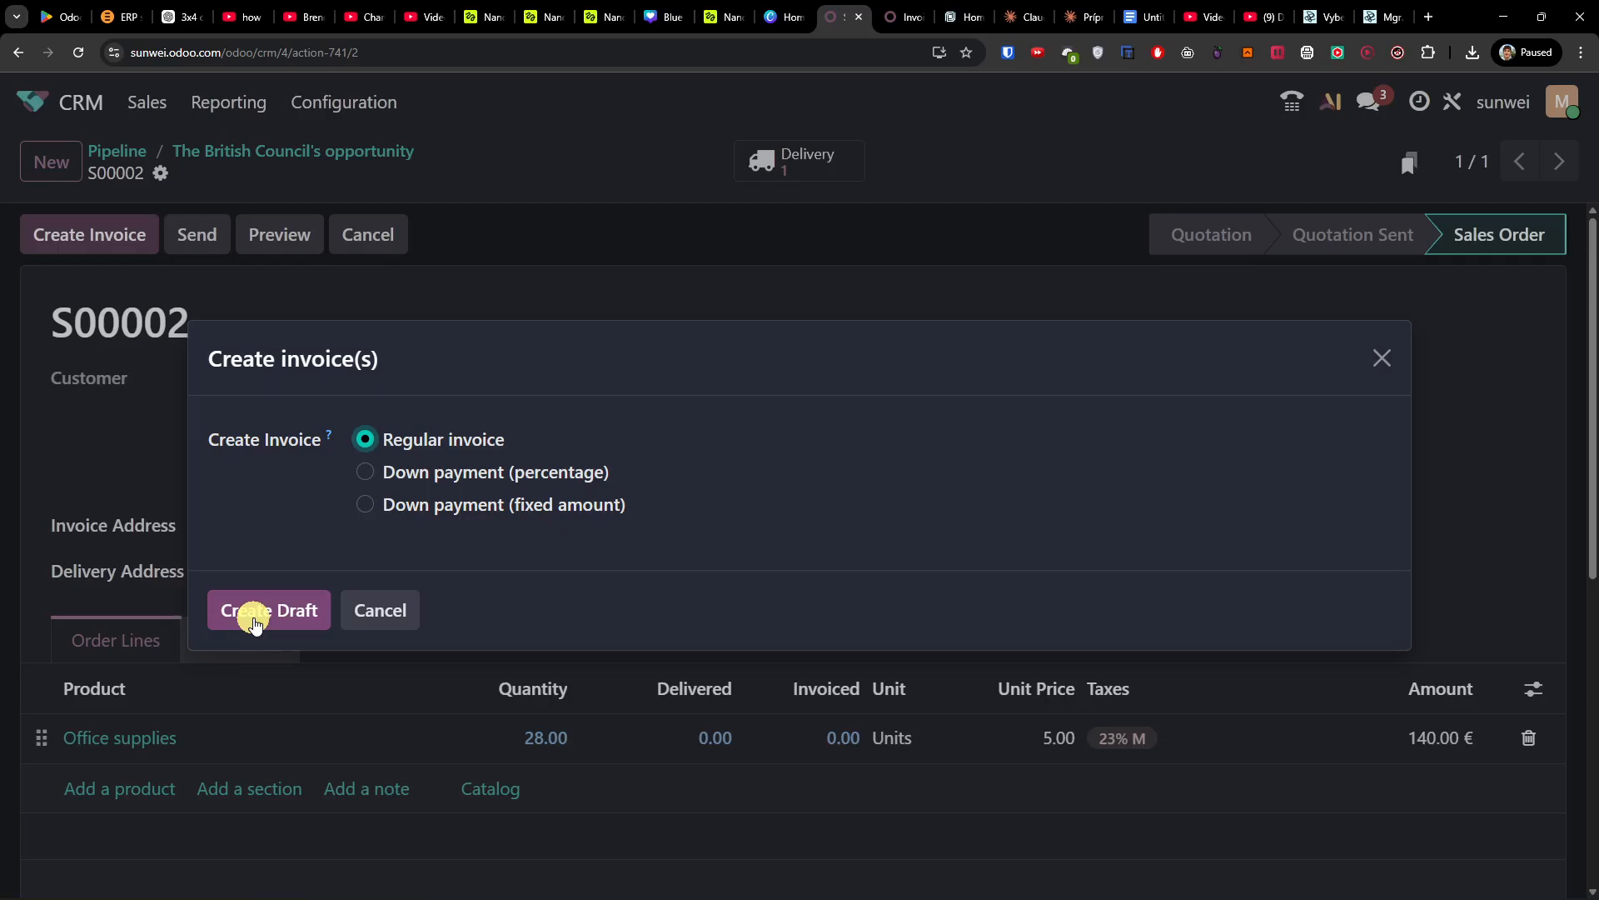
Step: Create a draft regular invoice for S00002, review its lines, and post it as INVOICE-2026004
left_click(257, 621)
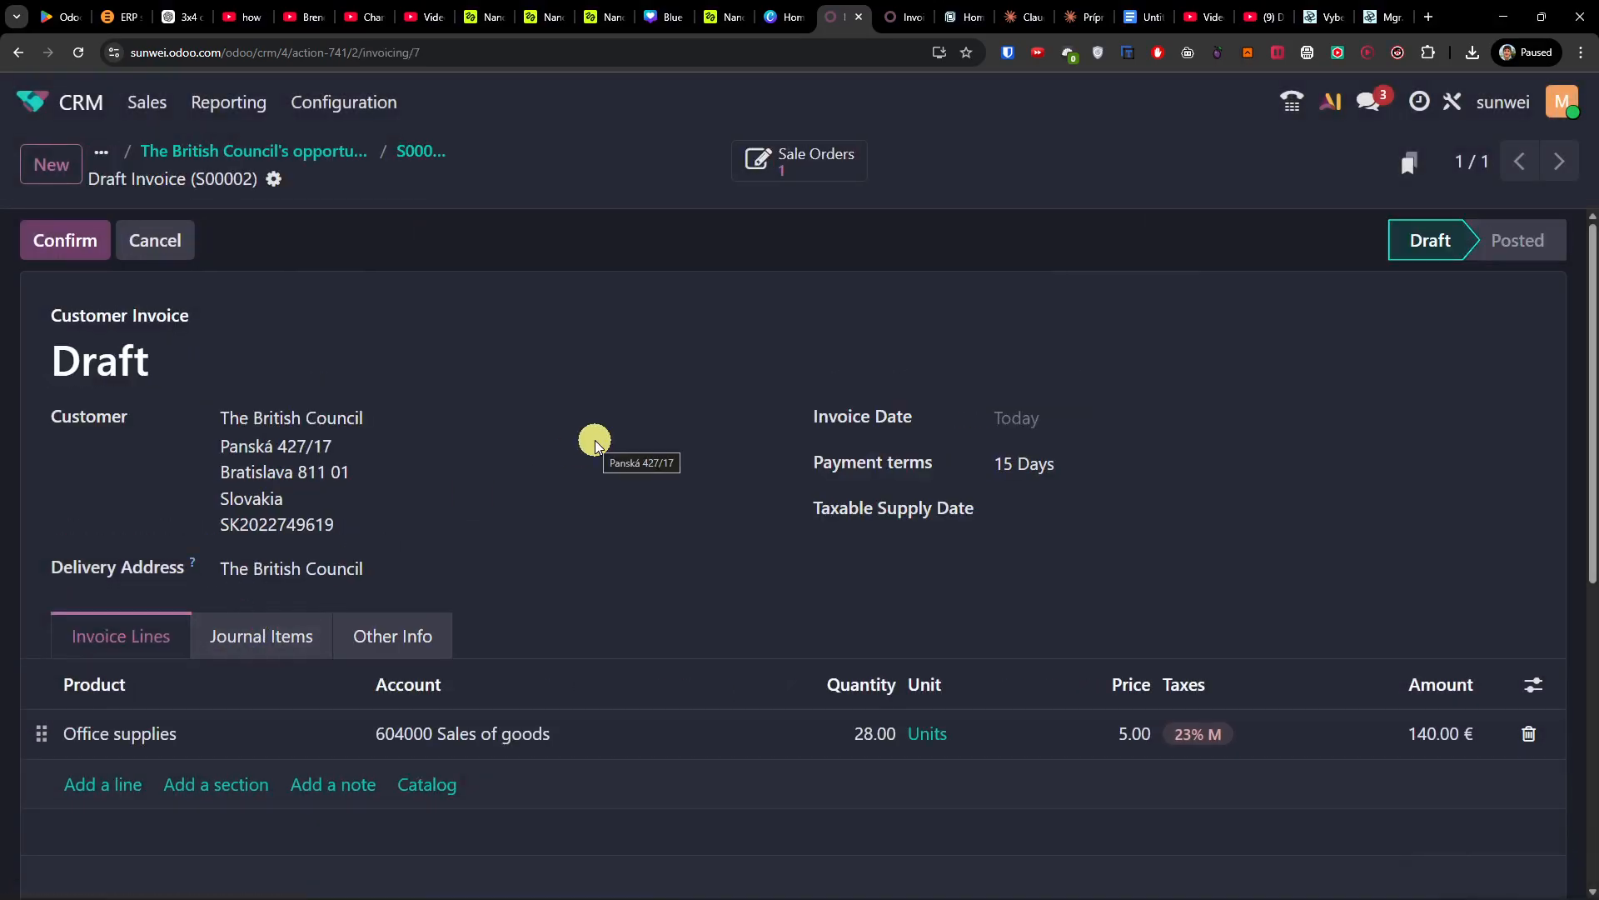
scroll(596, 441, "down", 2)
scroll(460, 584, "up", 2)
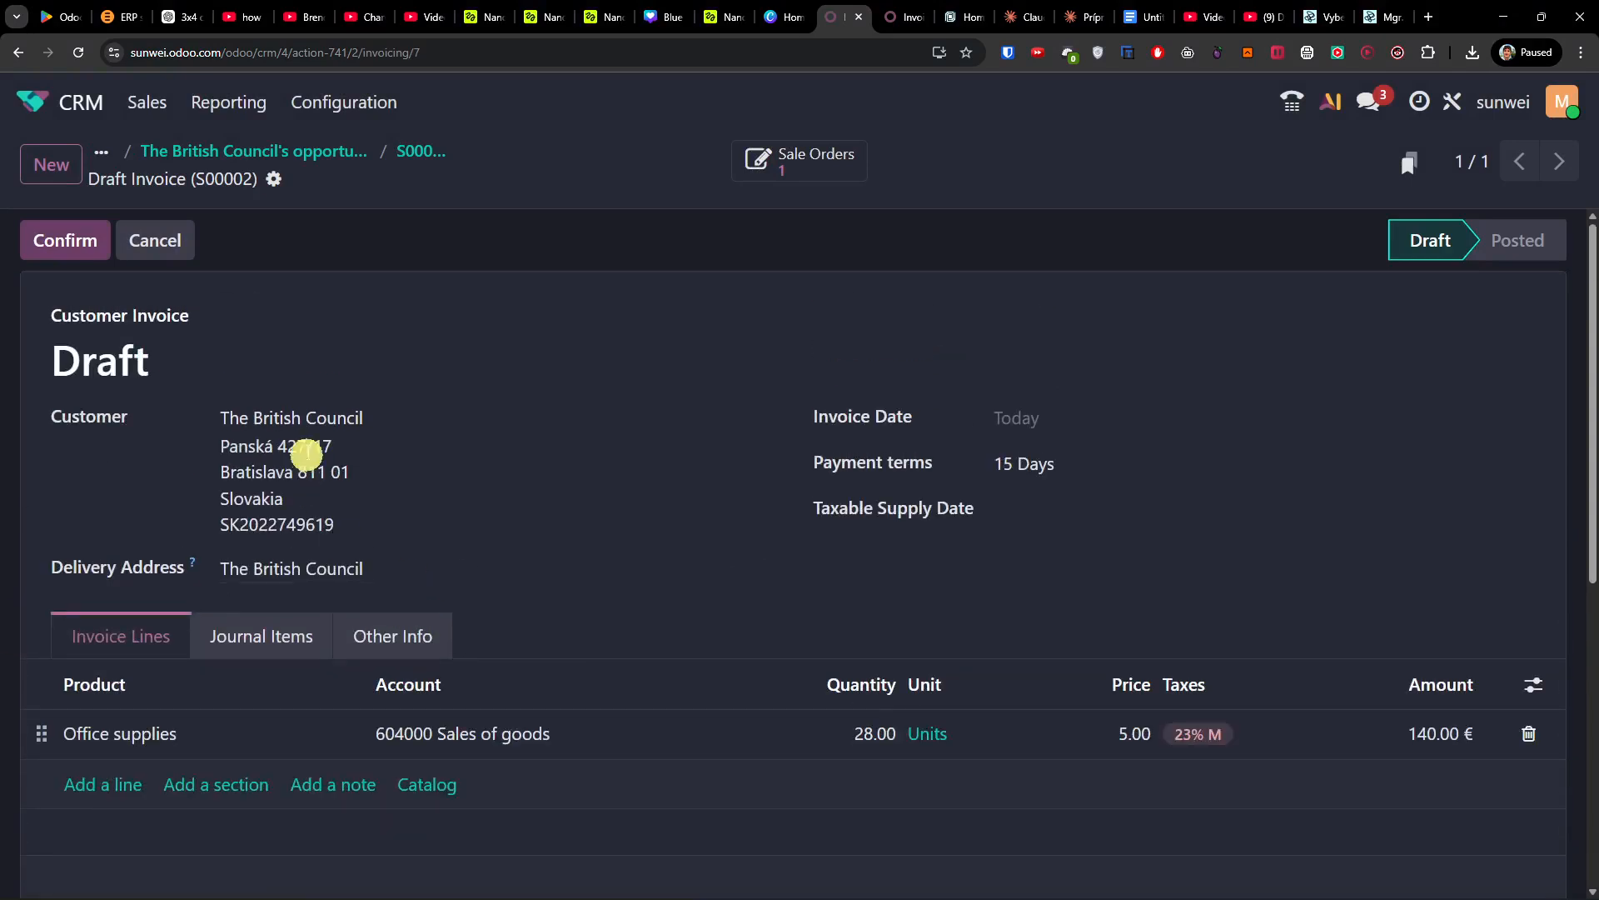
scroll(321, 468, "down", 2)
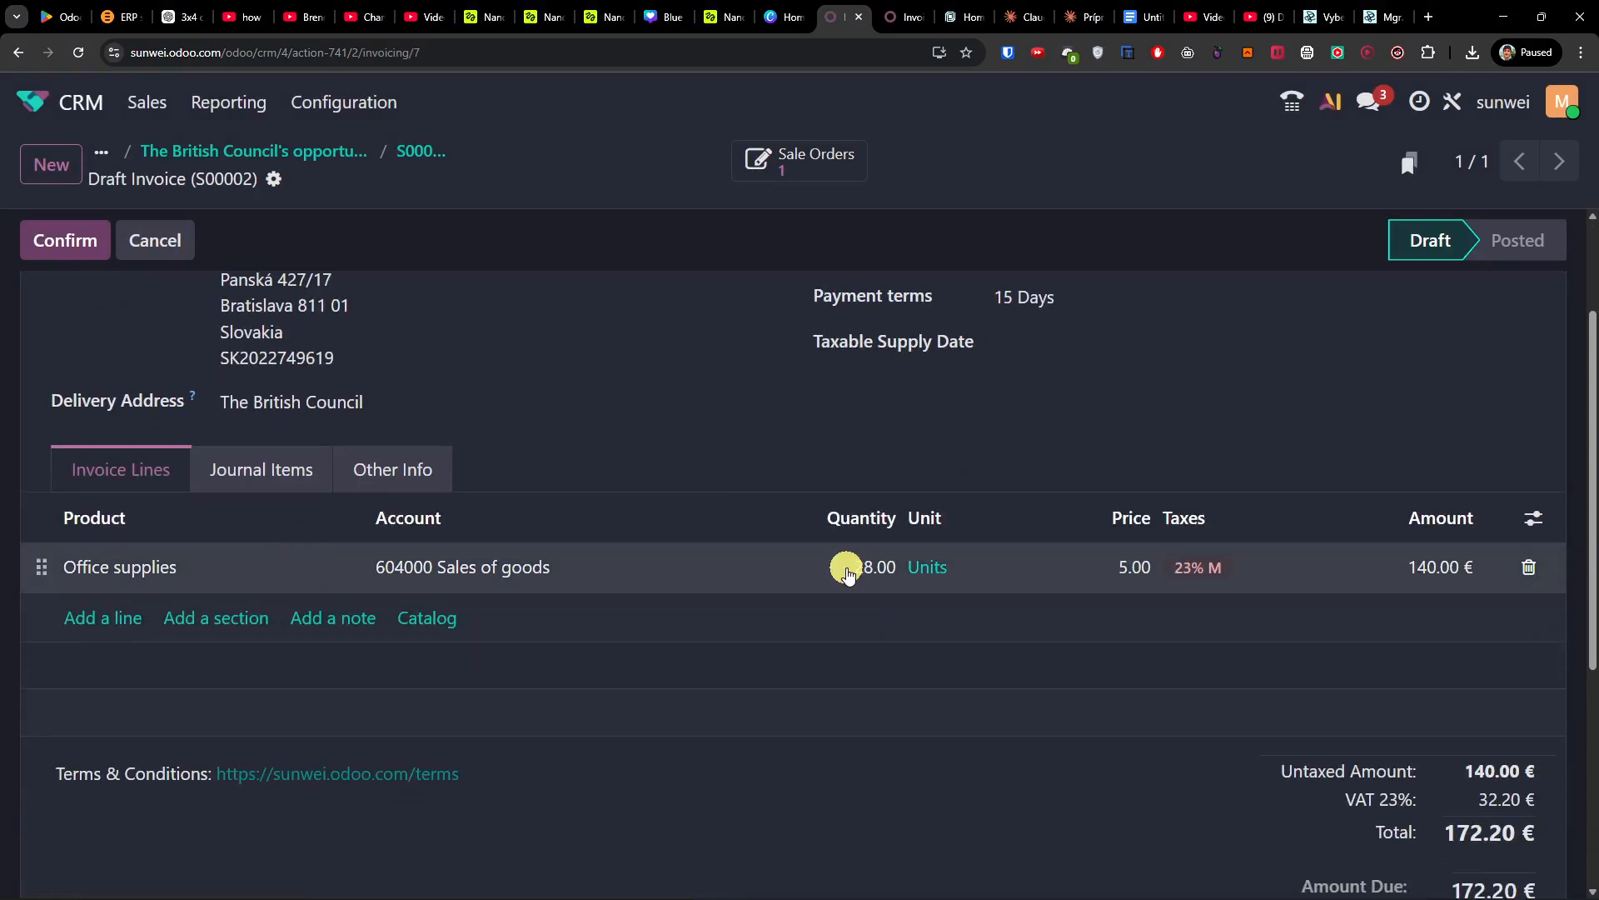
scroll(953, 575, "down", 4)
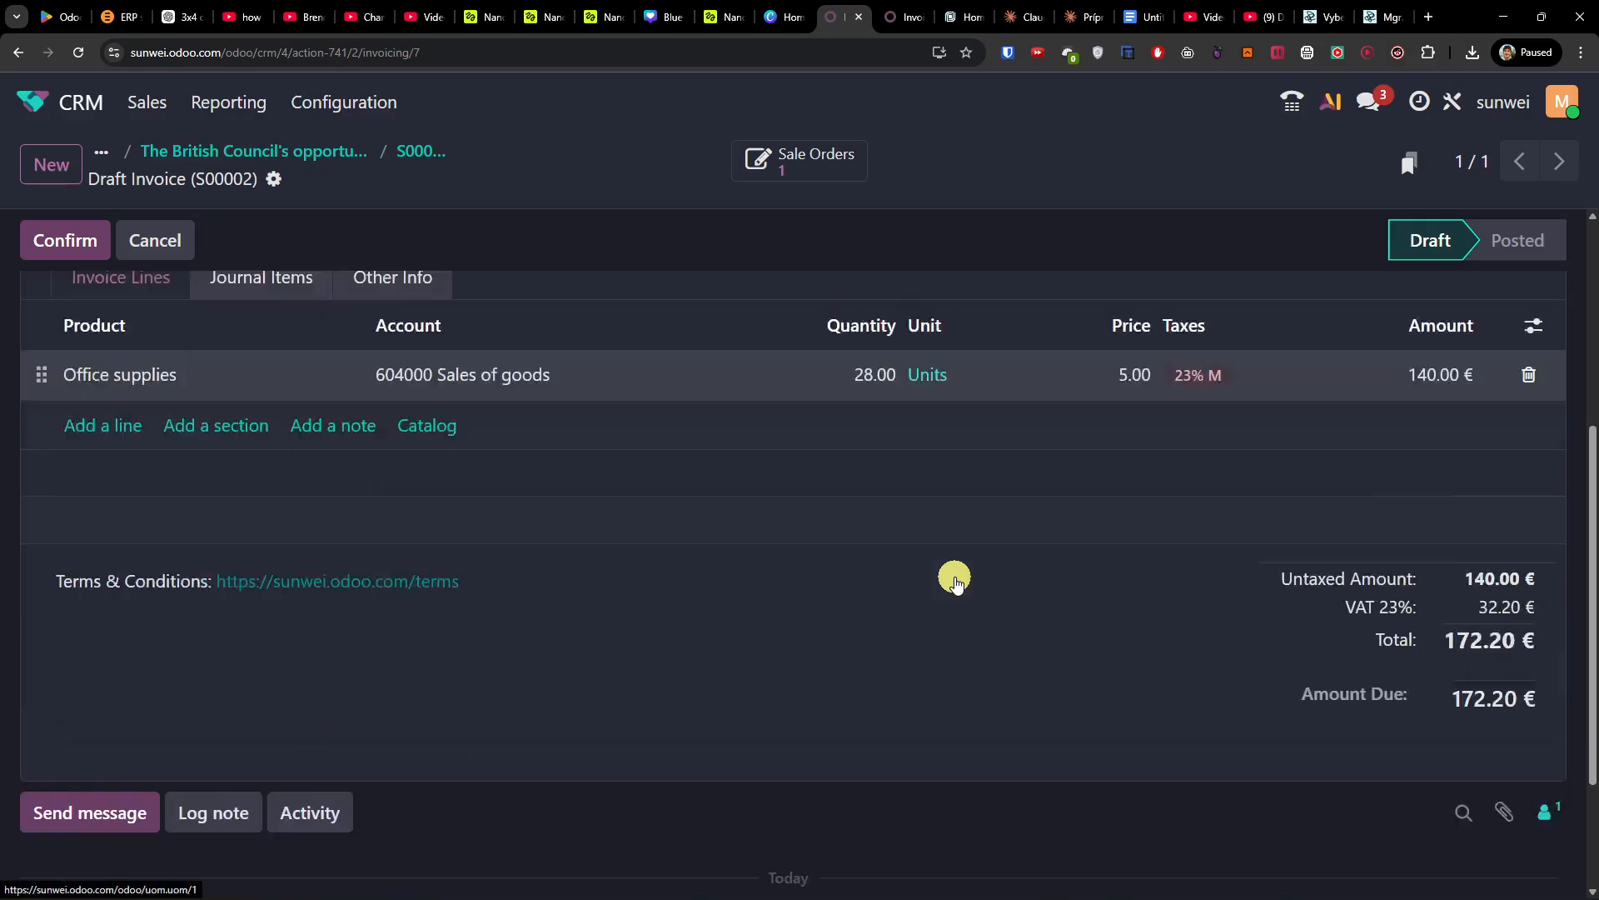
scroll(958, 580, "up", 6)
left_click(63, 239)
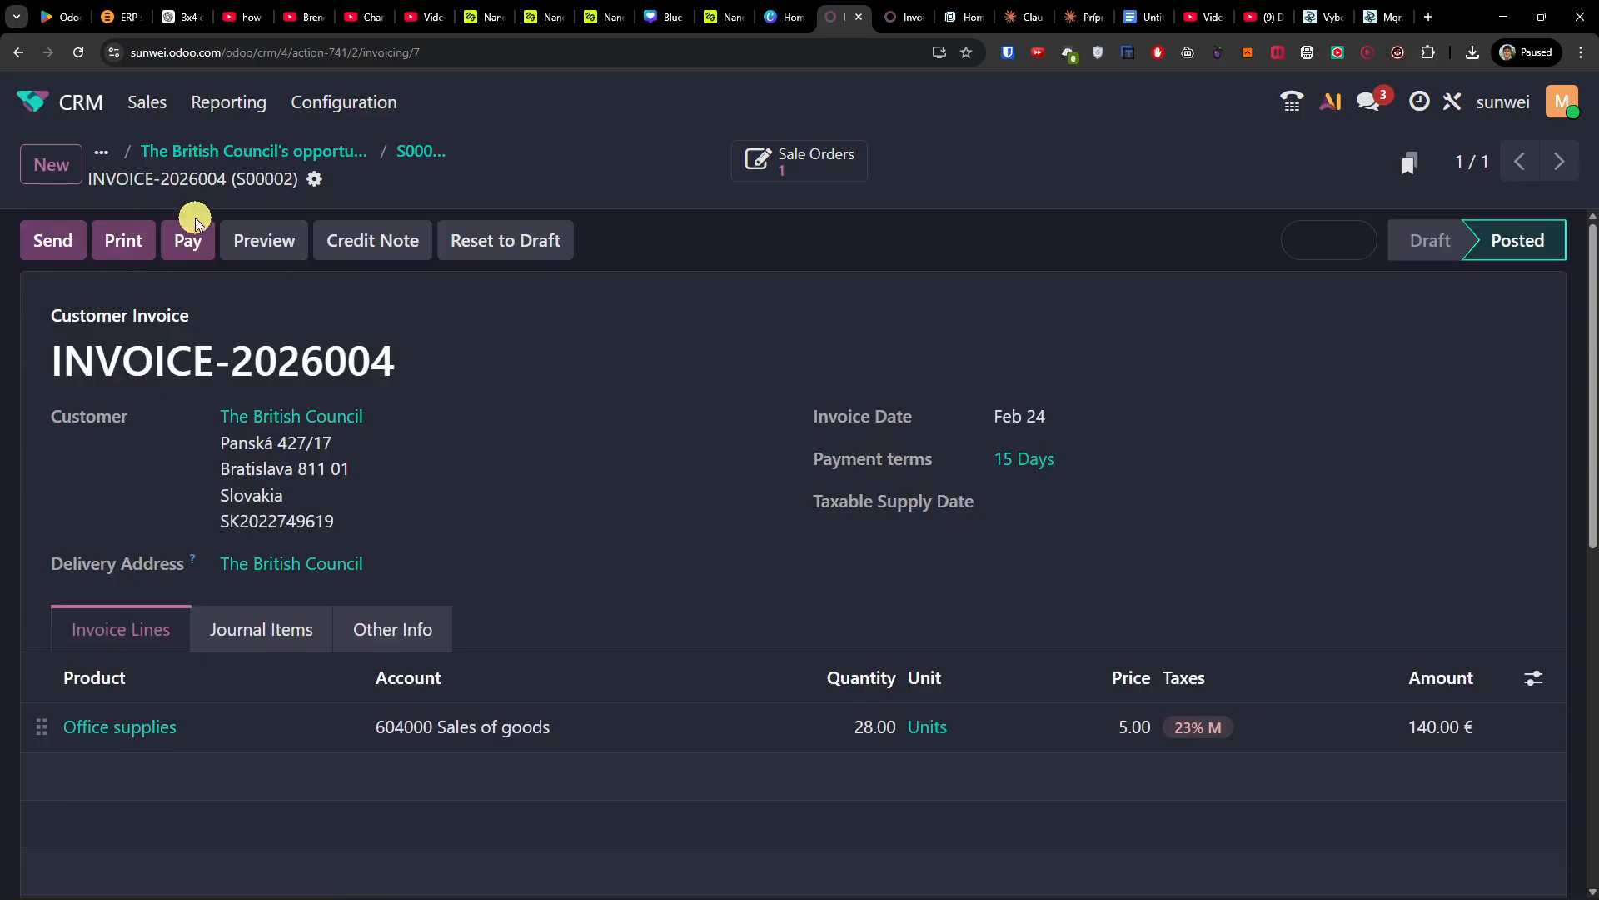
left_click(54, 243)
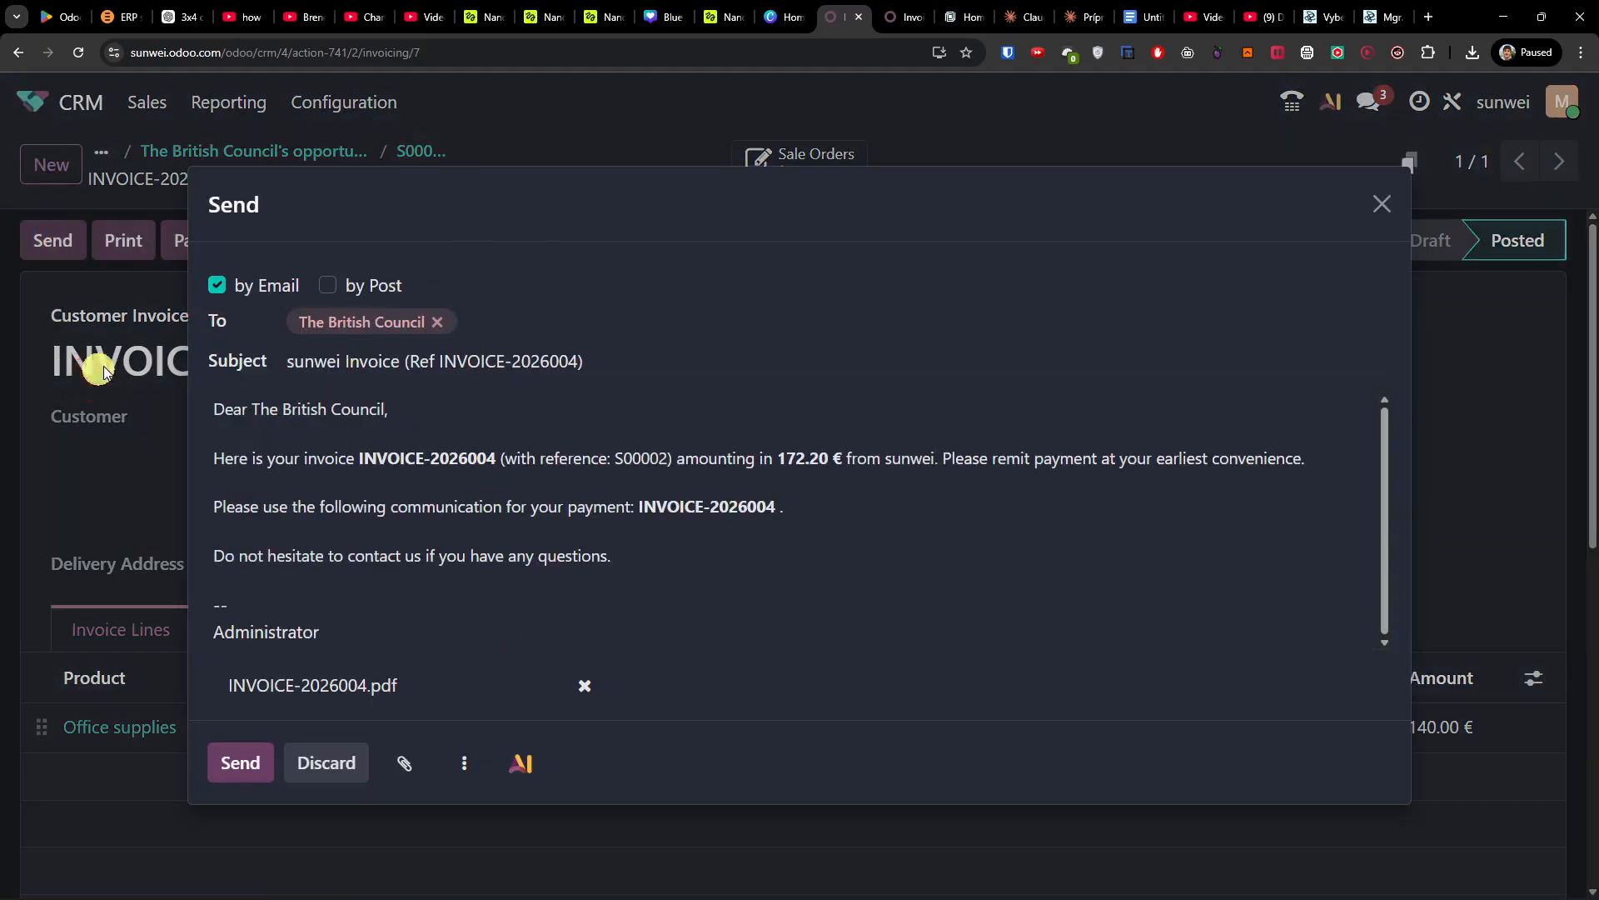
left_click(1383, 204)
left_click(254, 246)
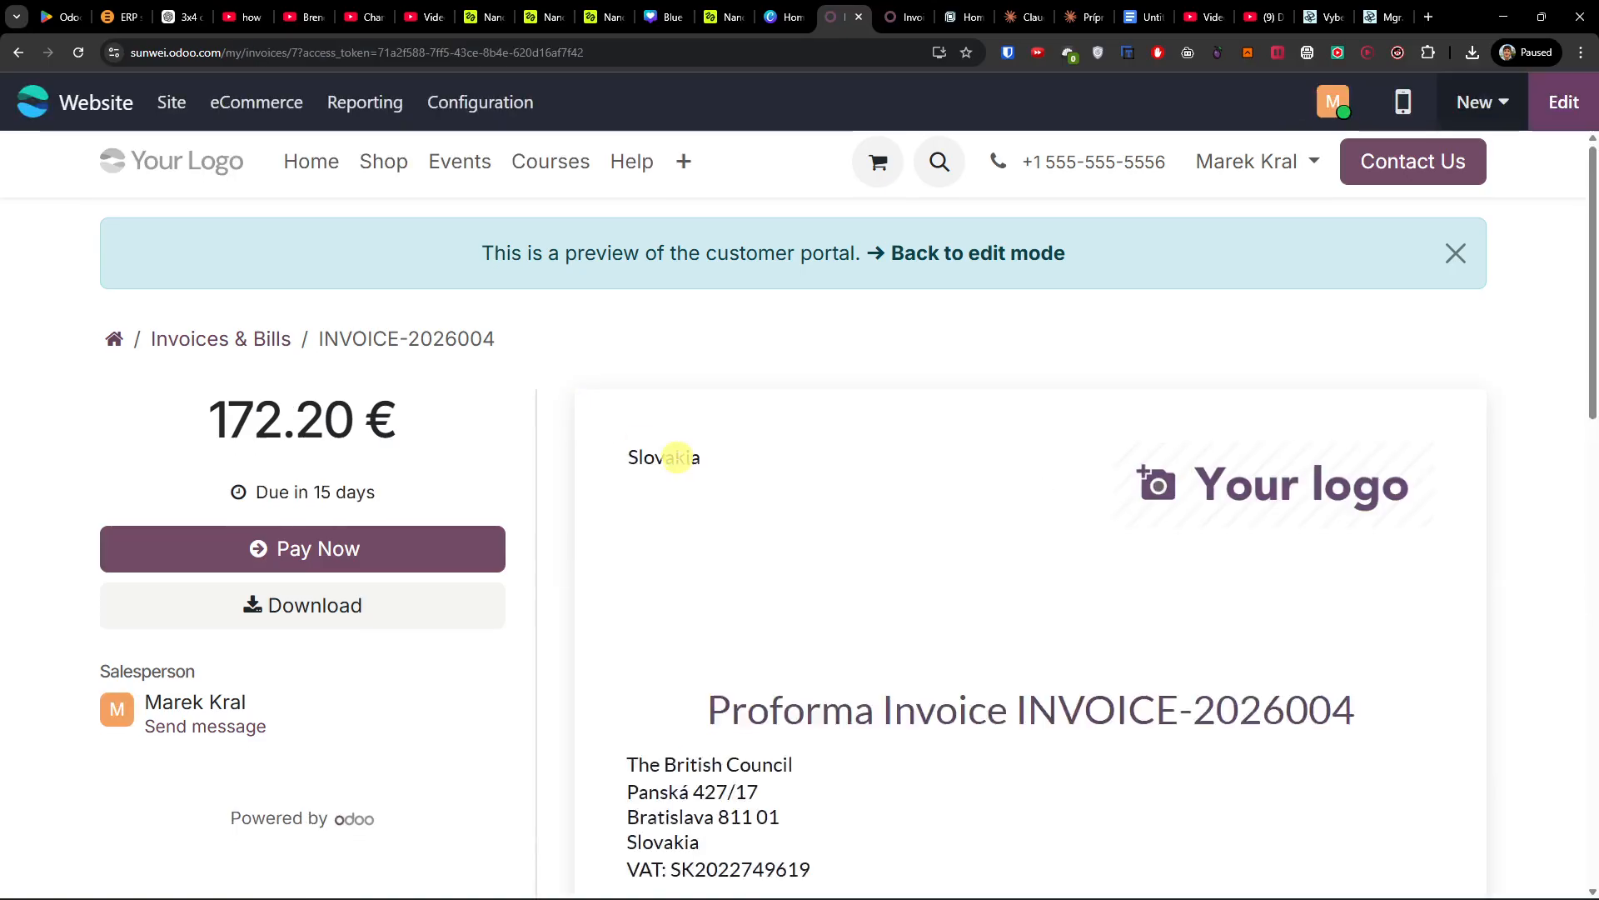
scroll(678, 457, "down", 2)
left_click(12, 55)
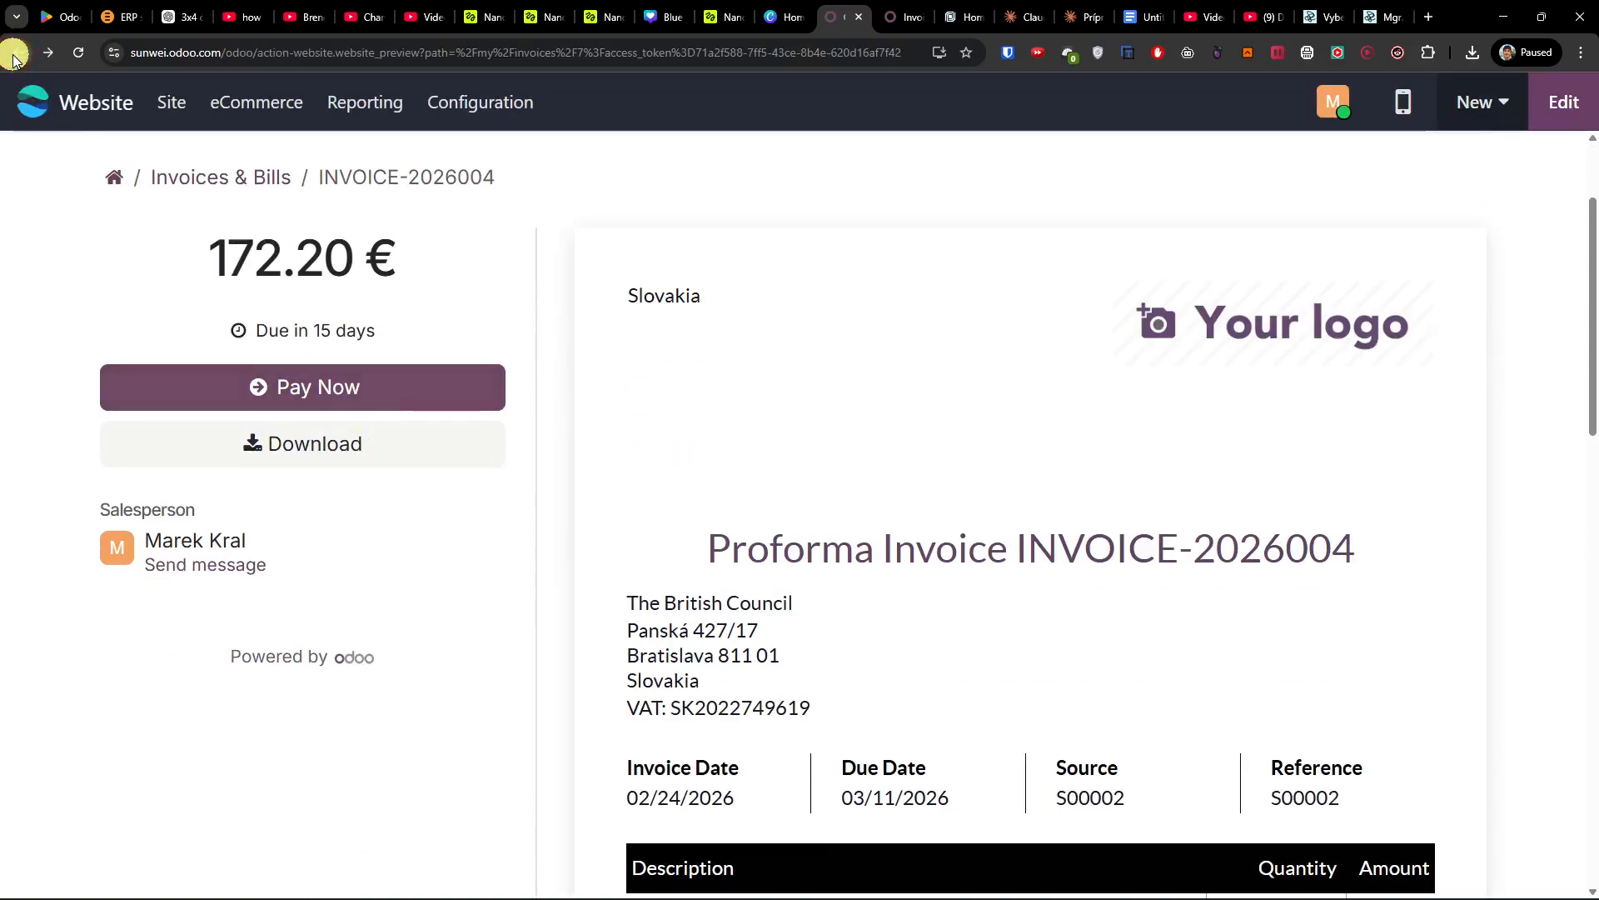
left_click(12, 55)
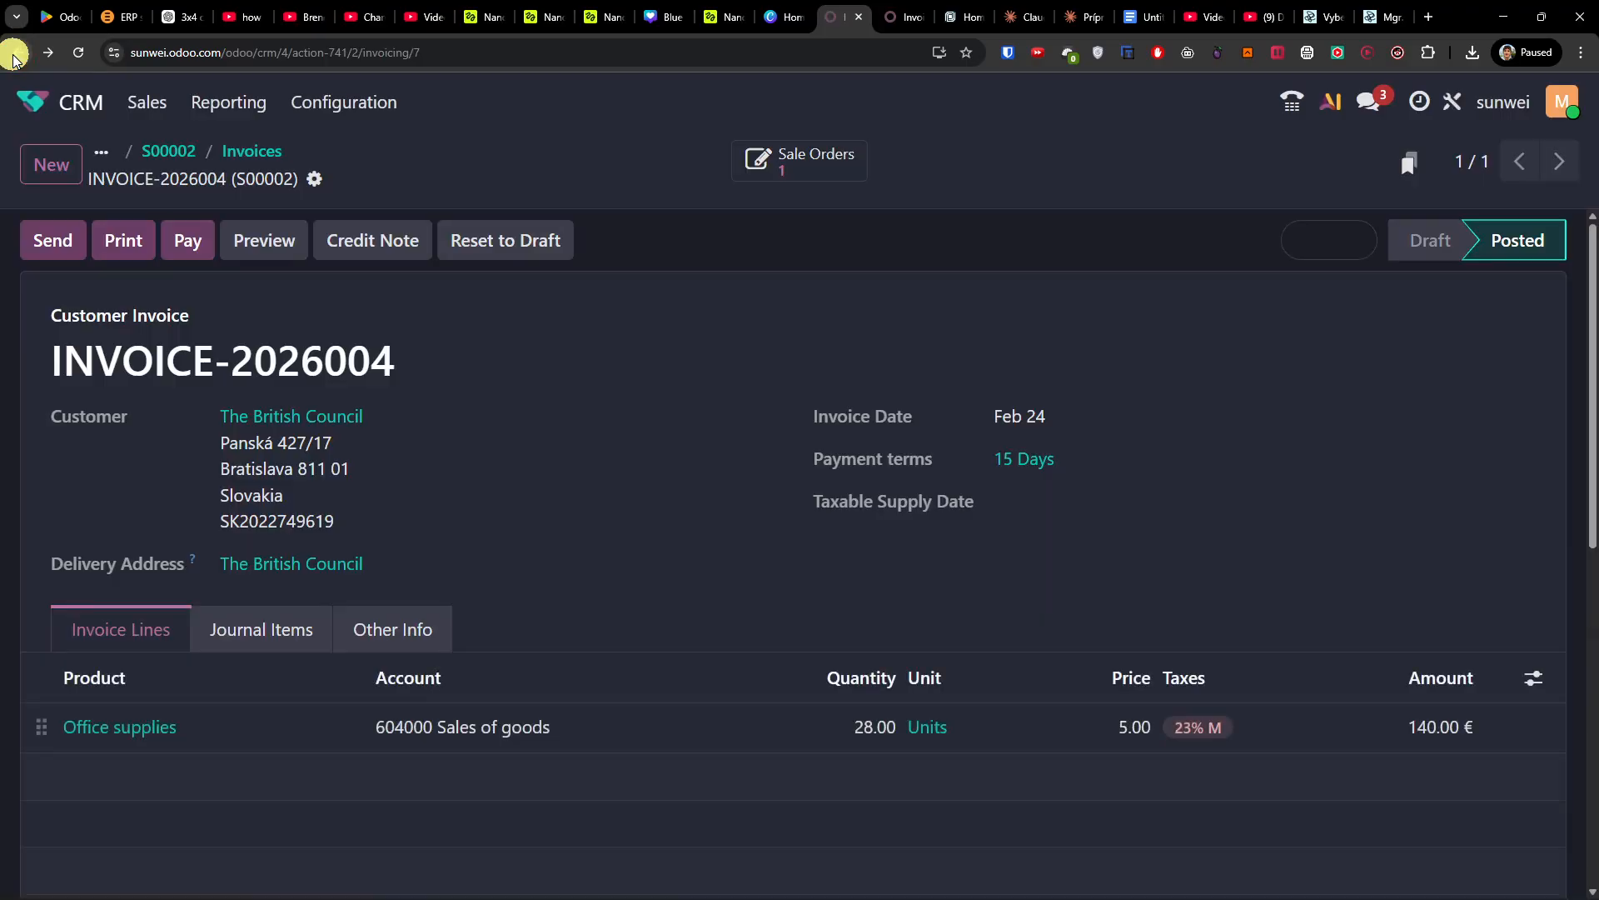
left_click(173, 244)
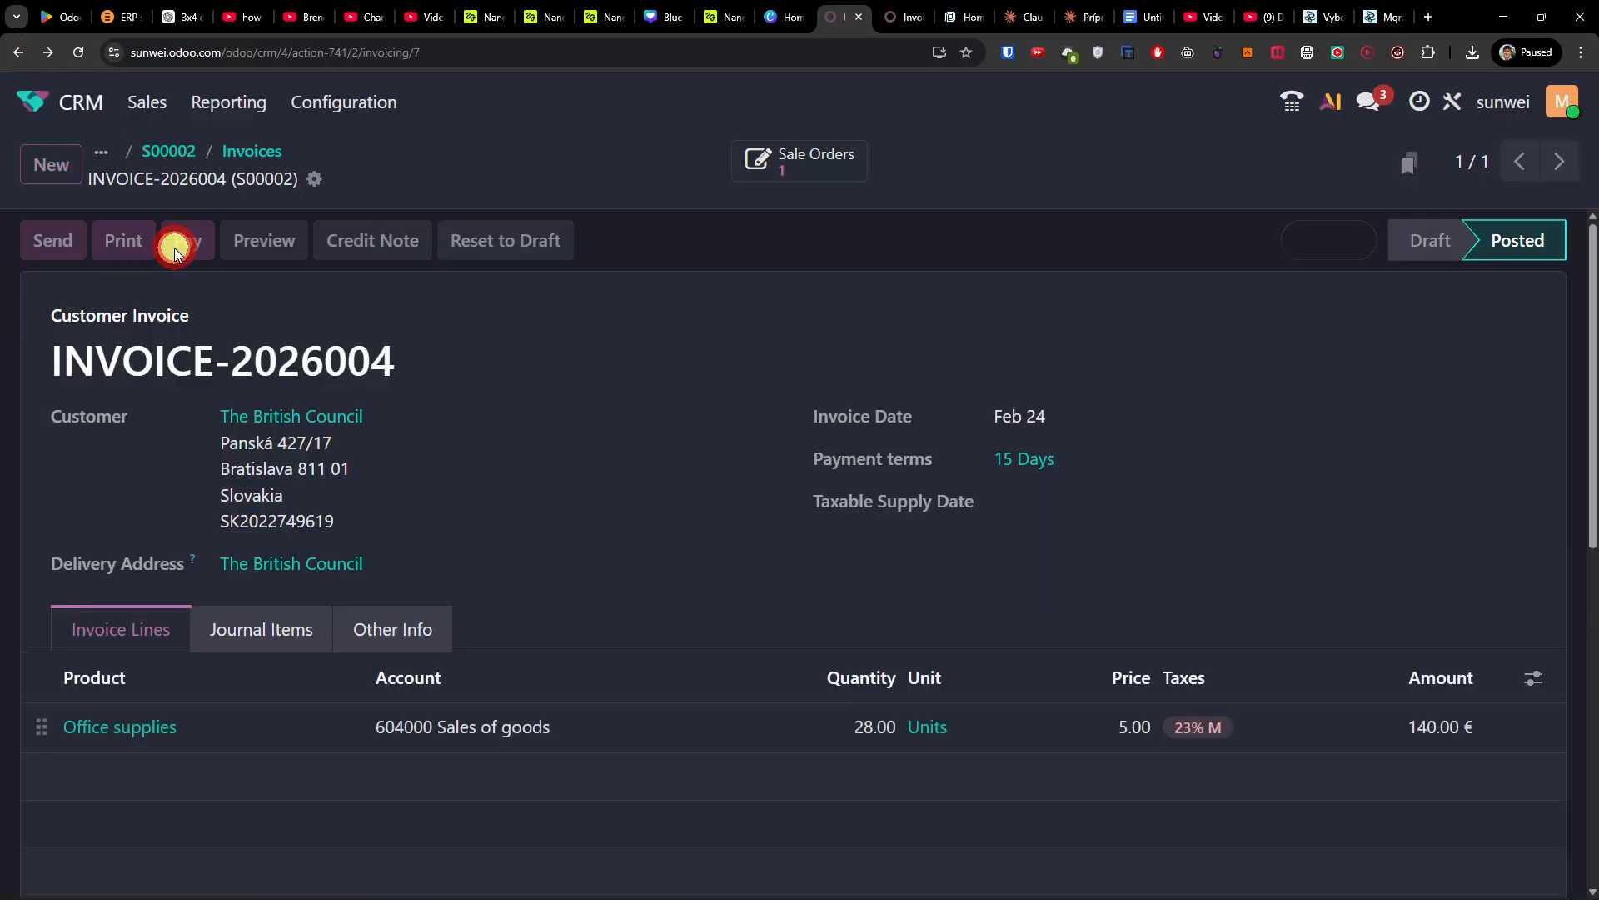
left_click(549, 428)
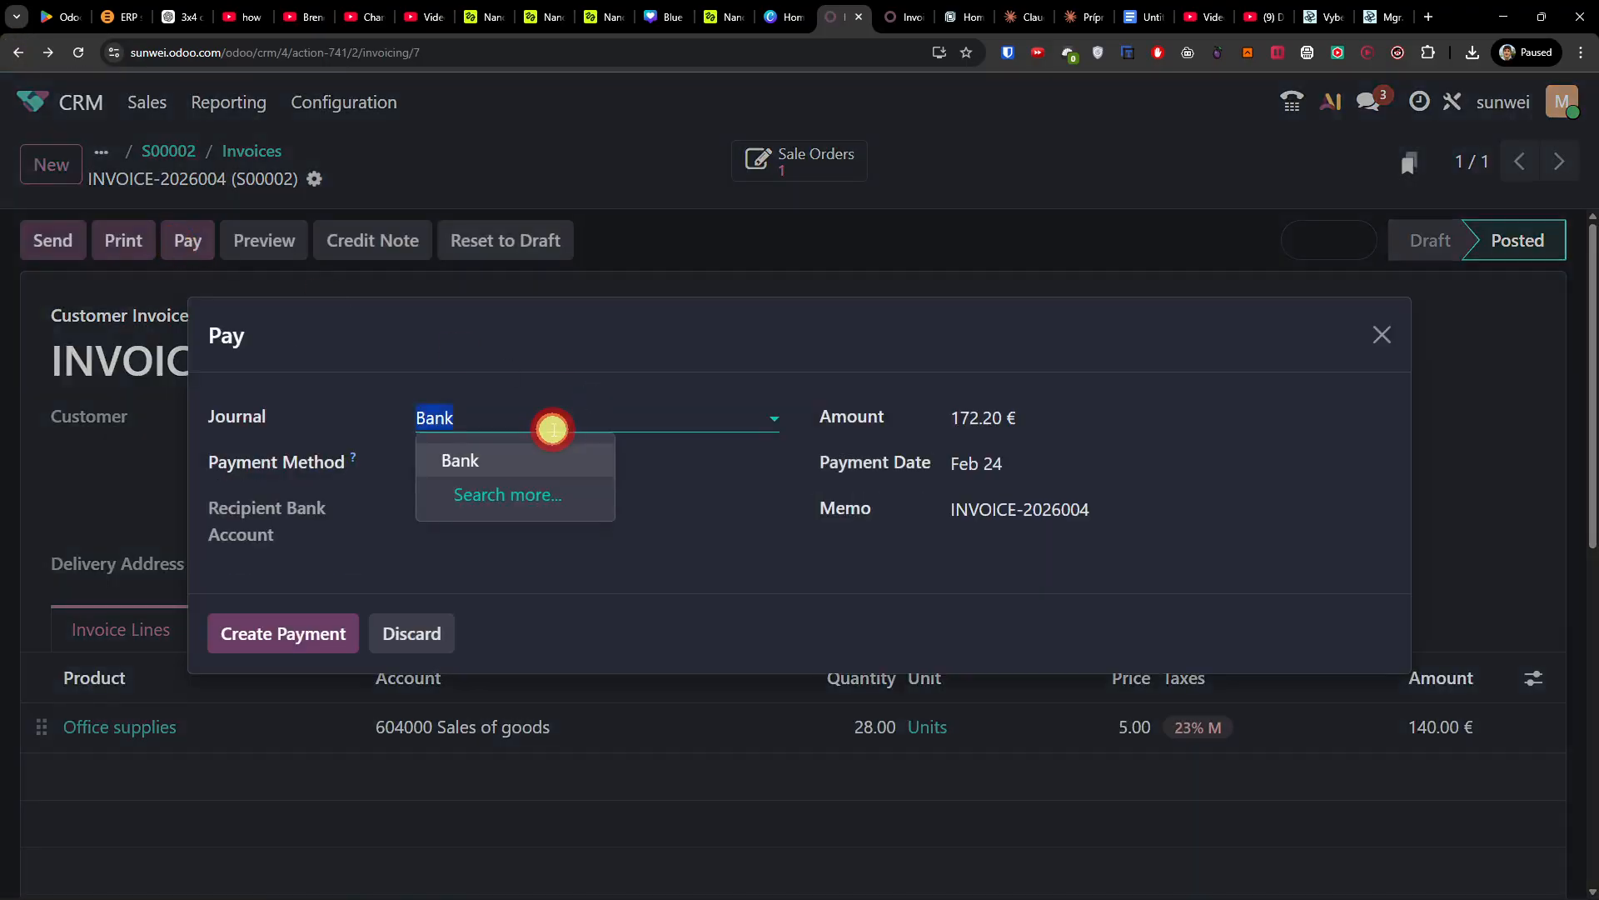
left_click(1384, 332)
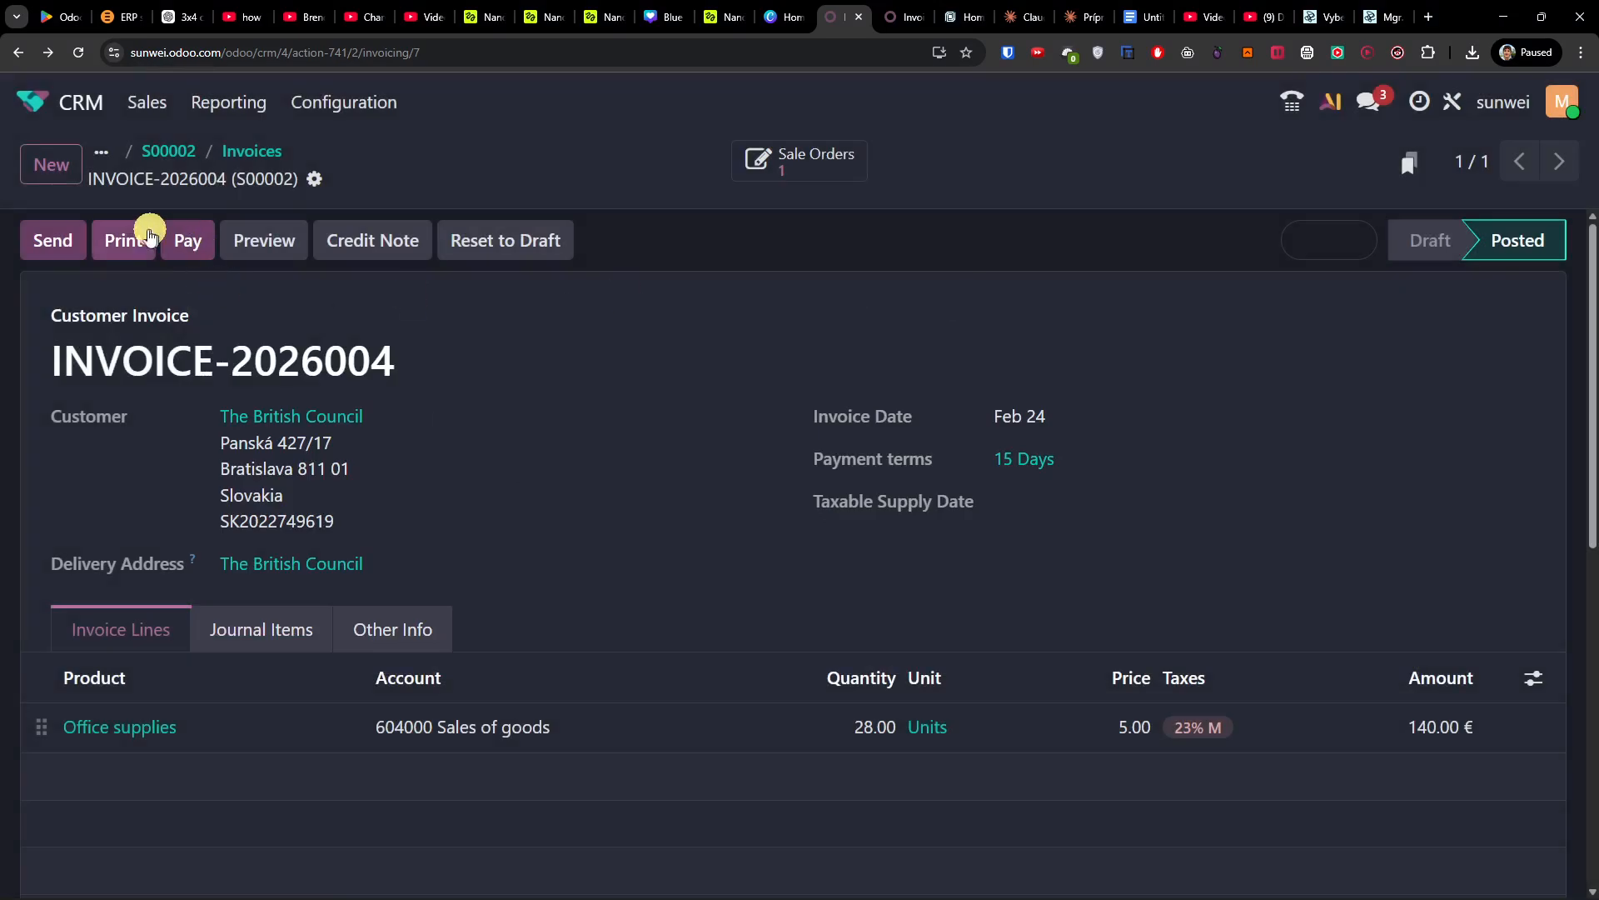
scroll(517, 387, "down", 8)
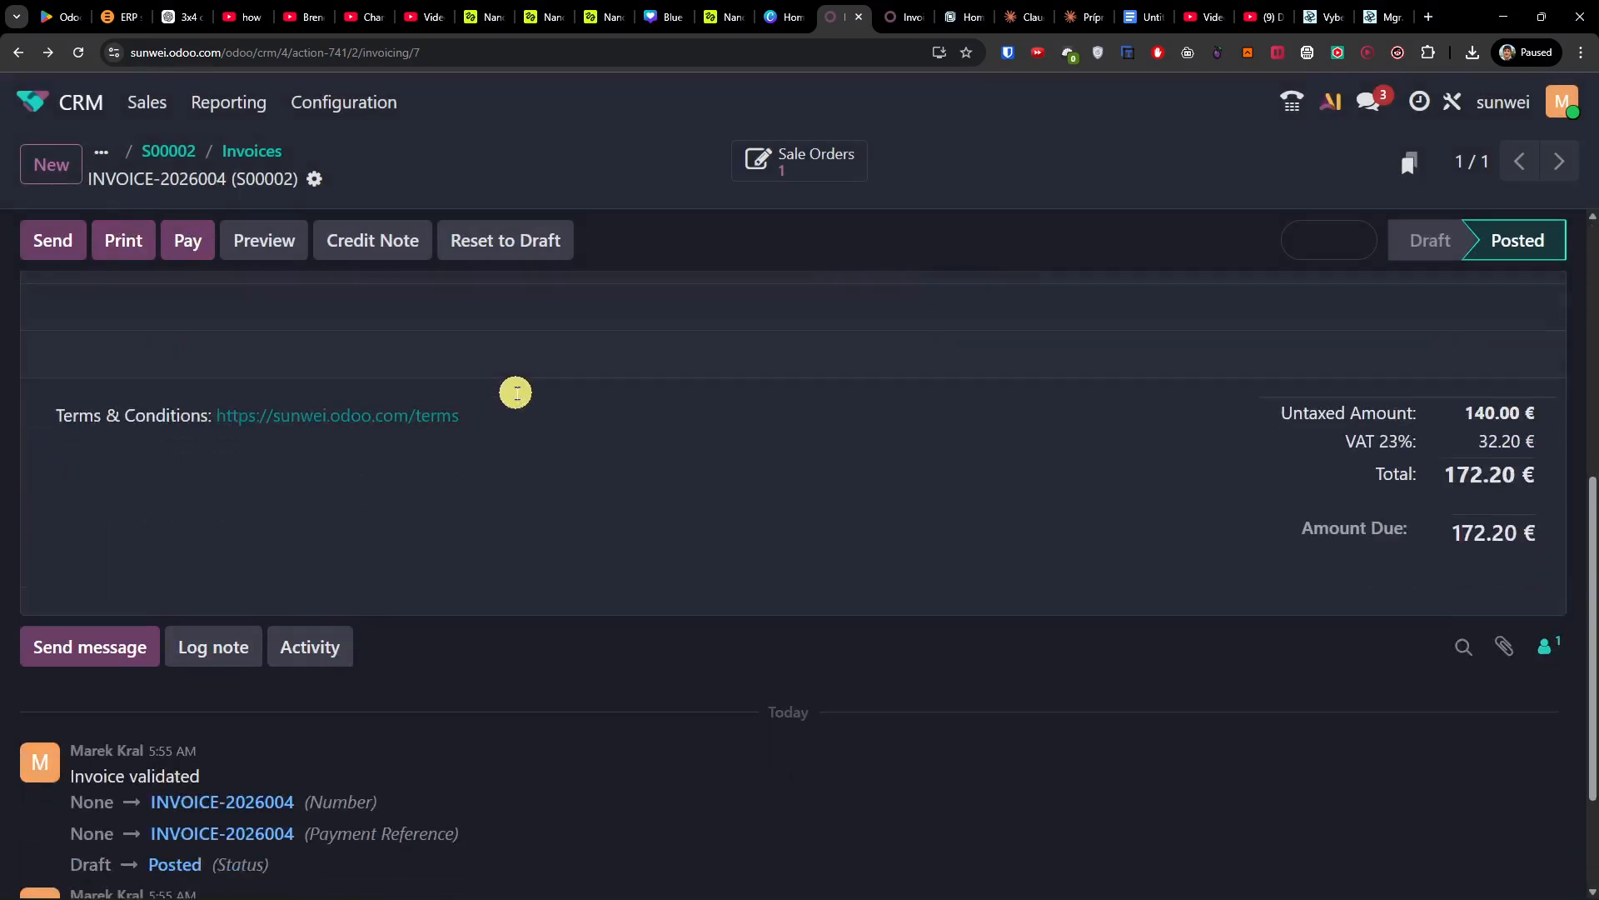
scroll(517, 400, "up", 9)
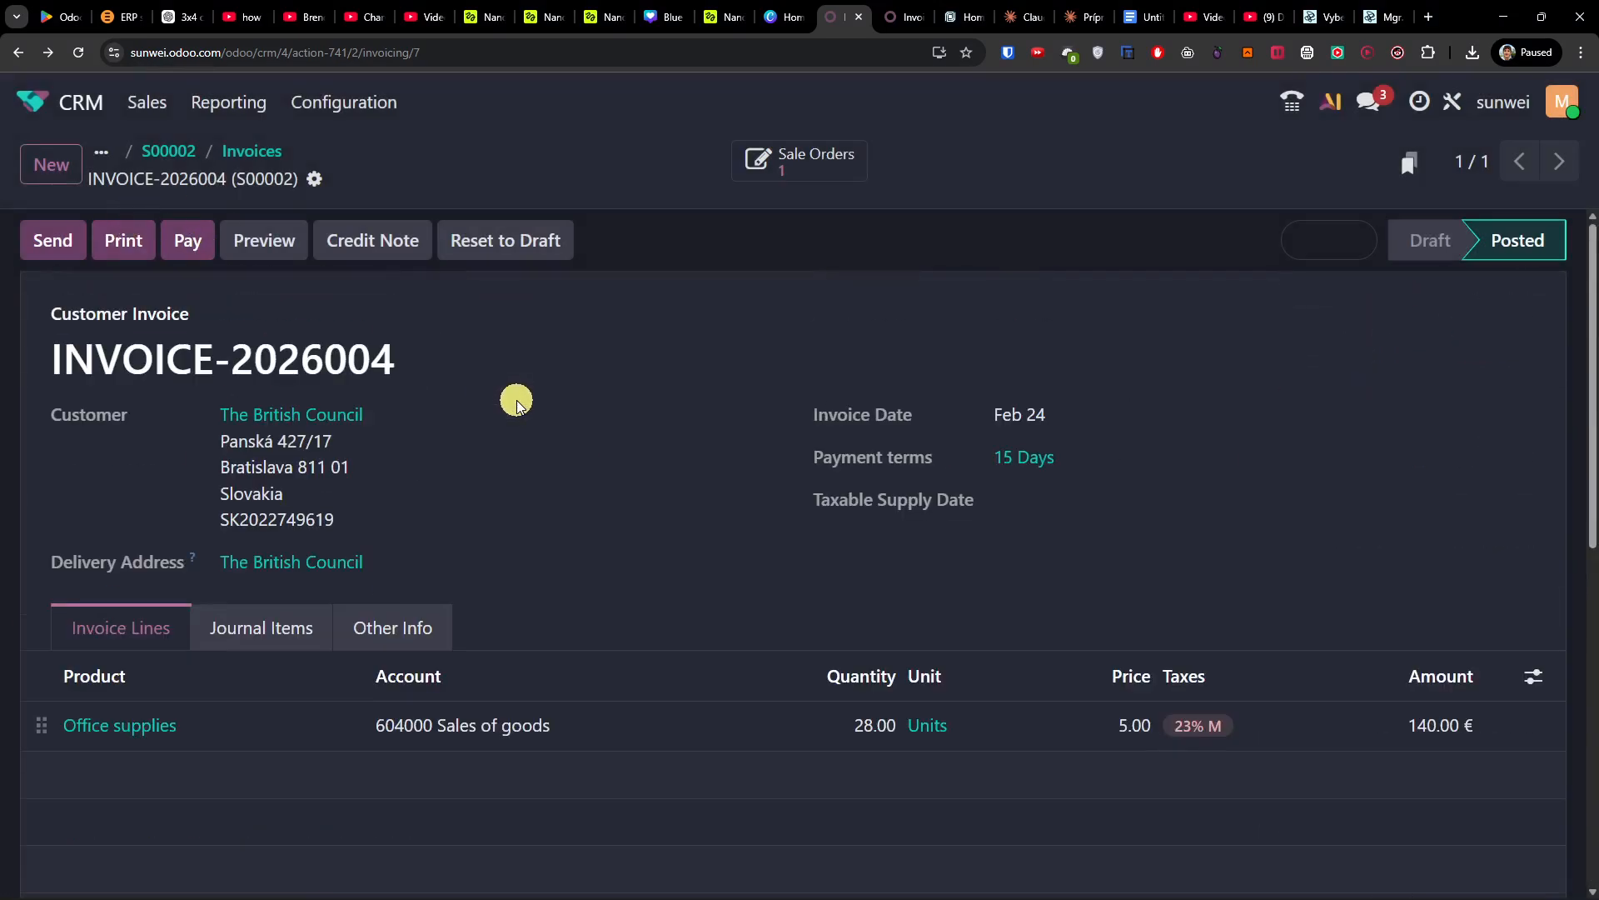
Step: Open The British Council's opportunity from My Activities and scroll through its record
left_click(138, 103)
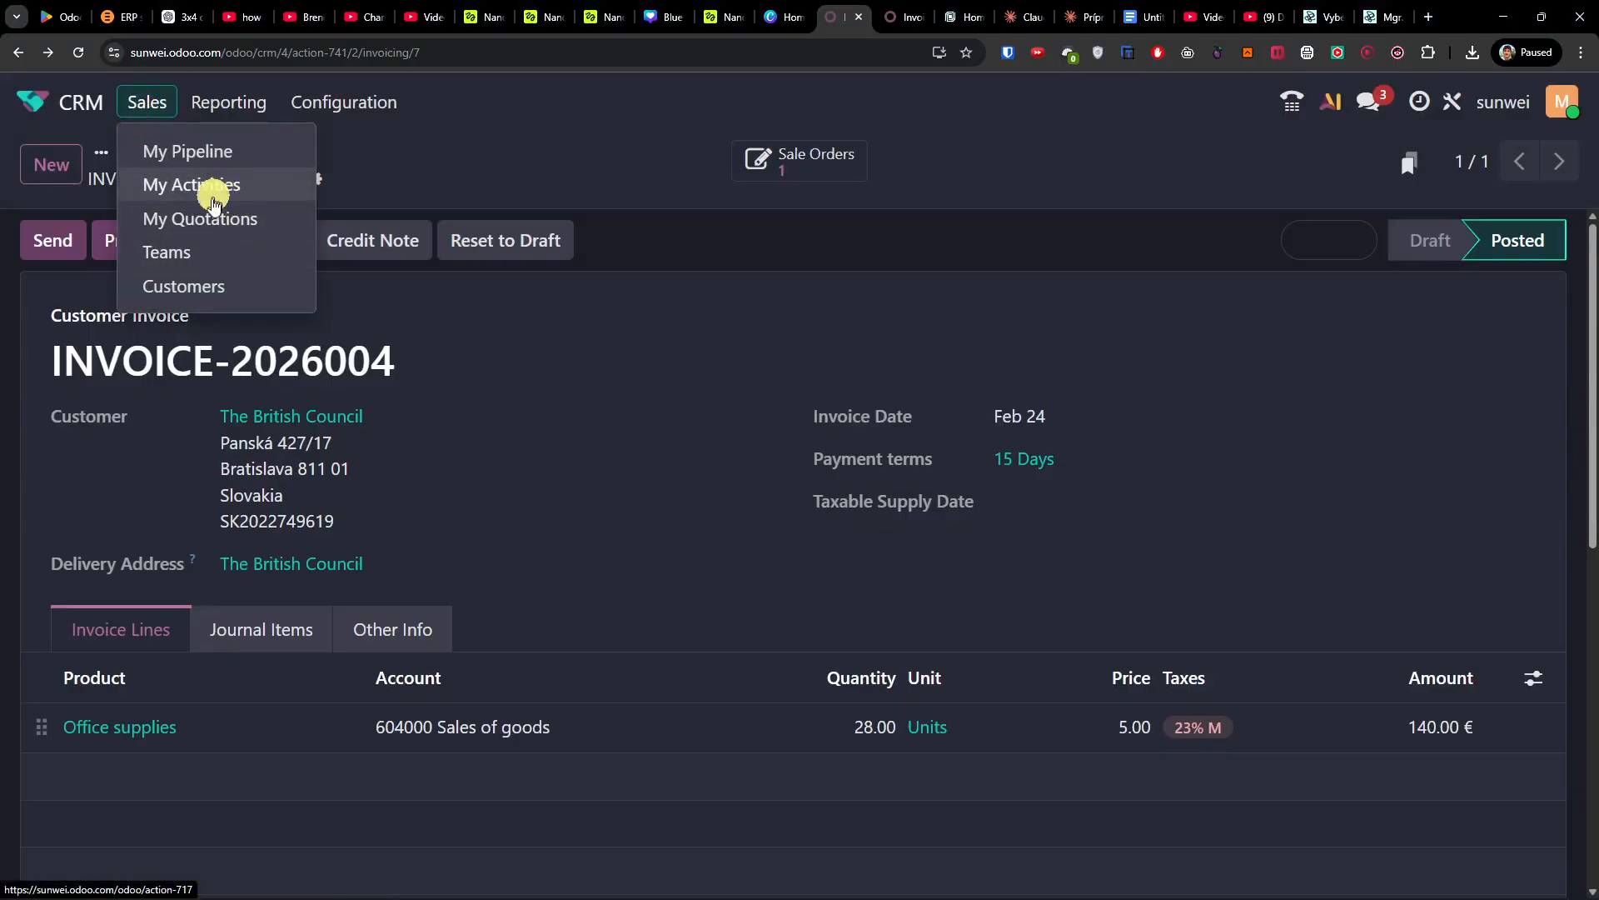
left_click(208, 152)
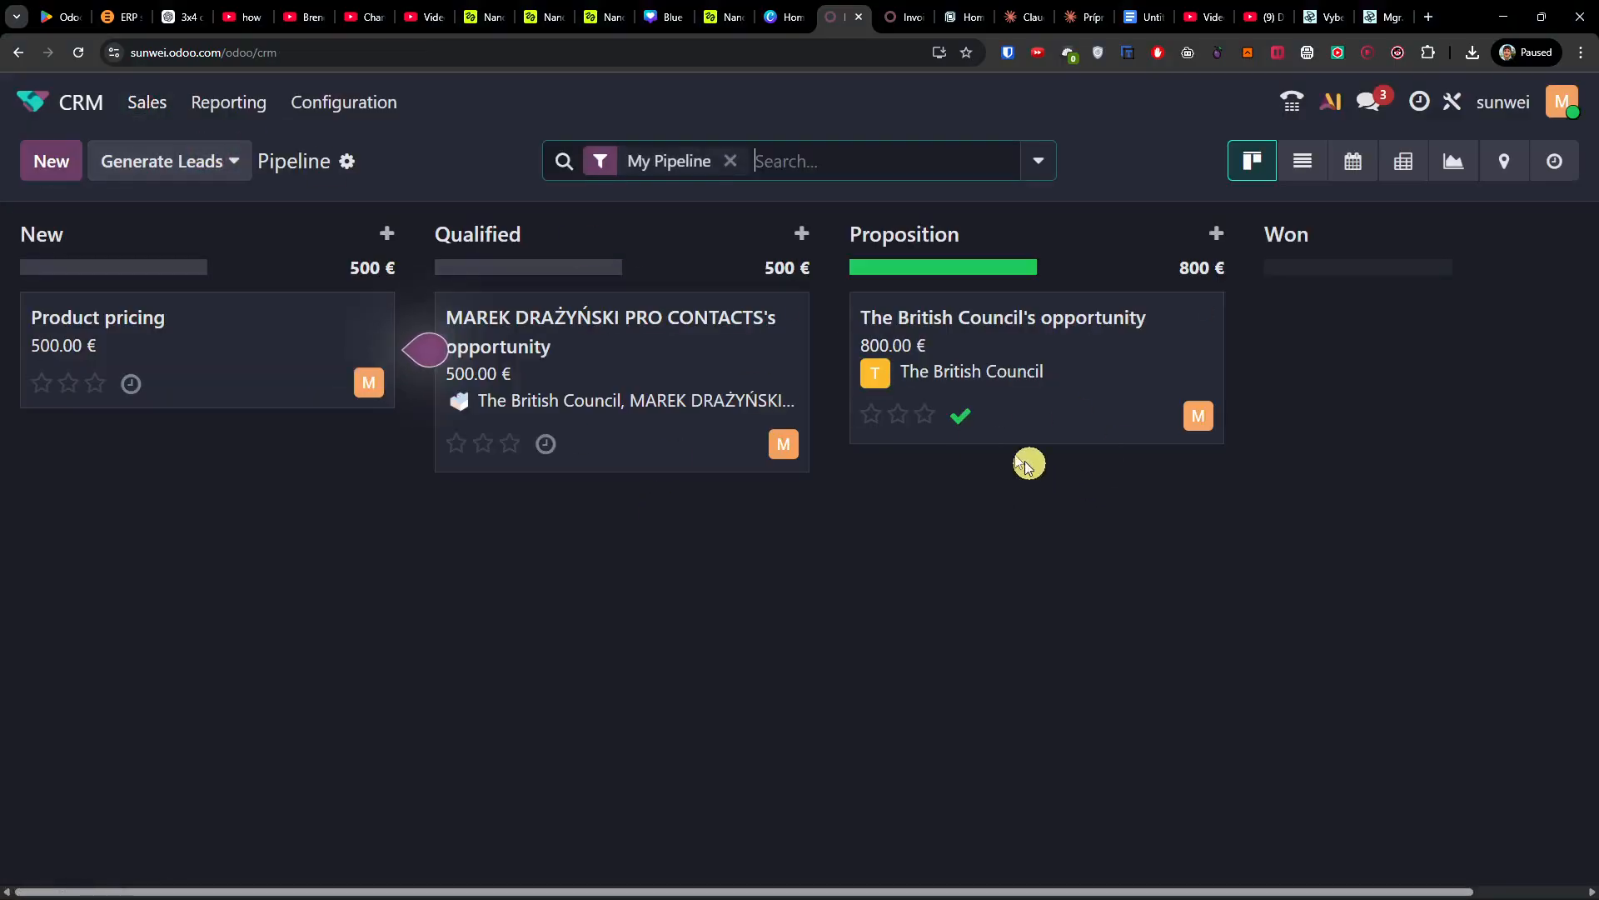
left_click(172, 114)
left_click(193, 184)
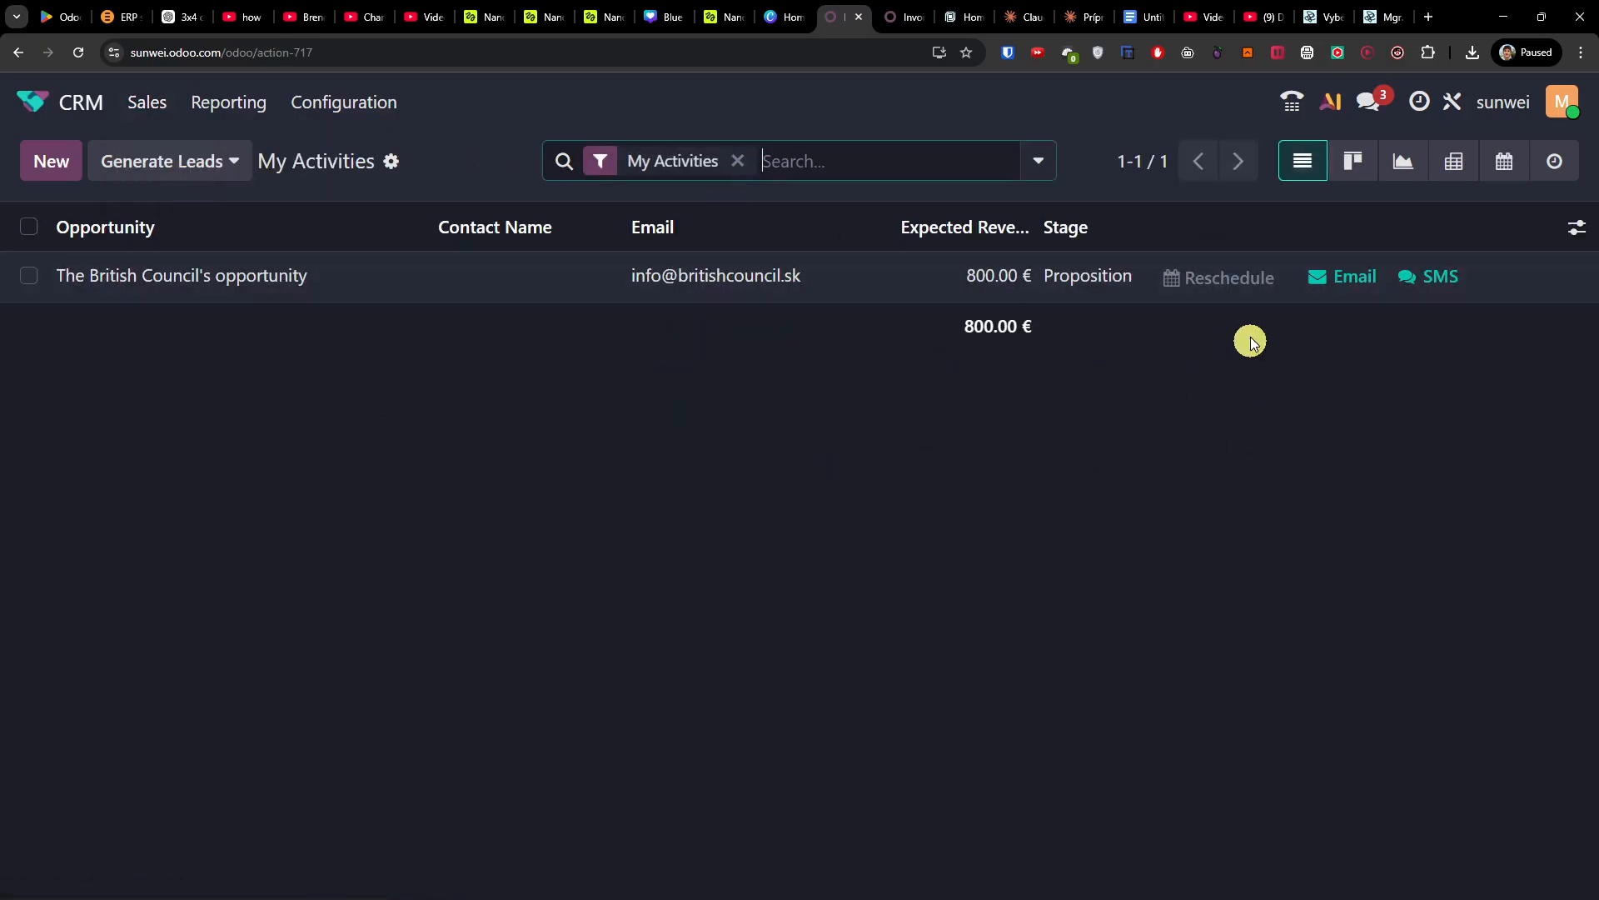
left_click(435, 275)
scroll(656, 512, "down", 2)
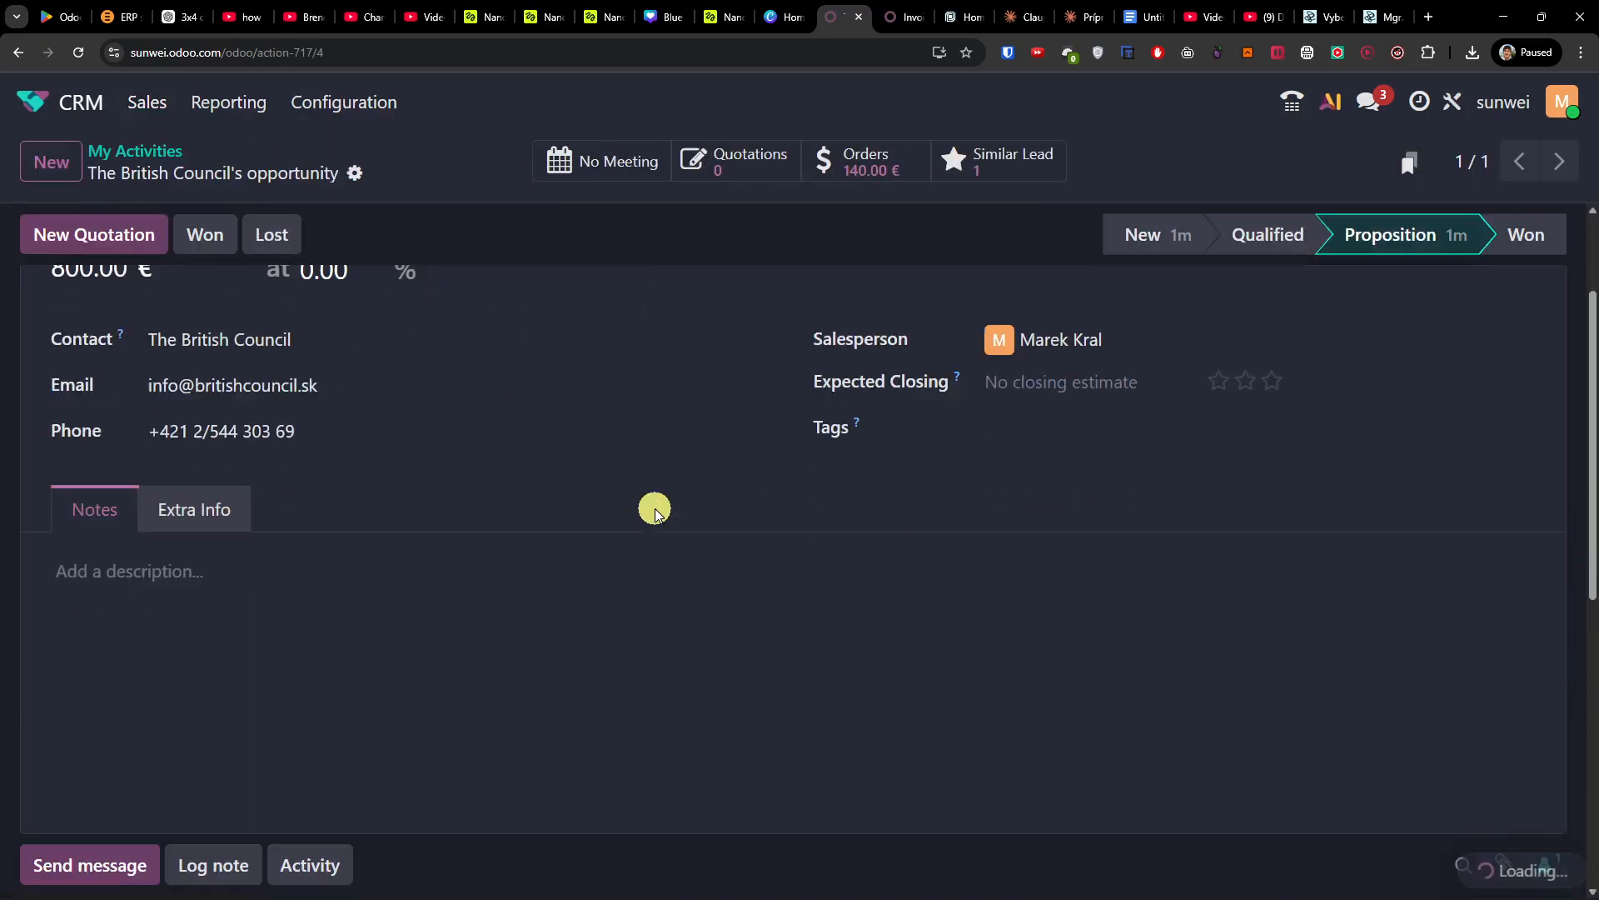
scroll(656, 510, "down", 7)
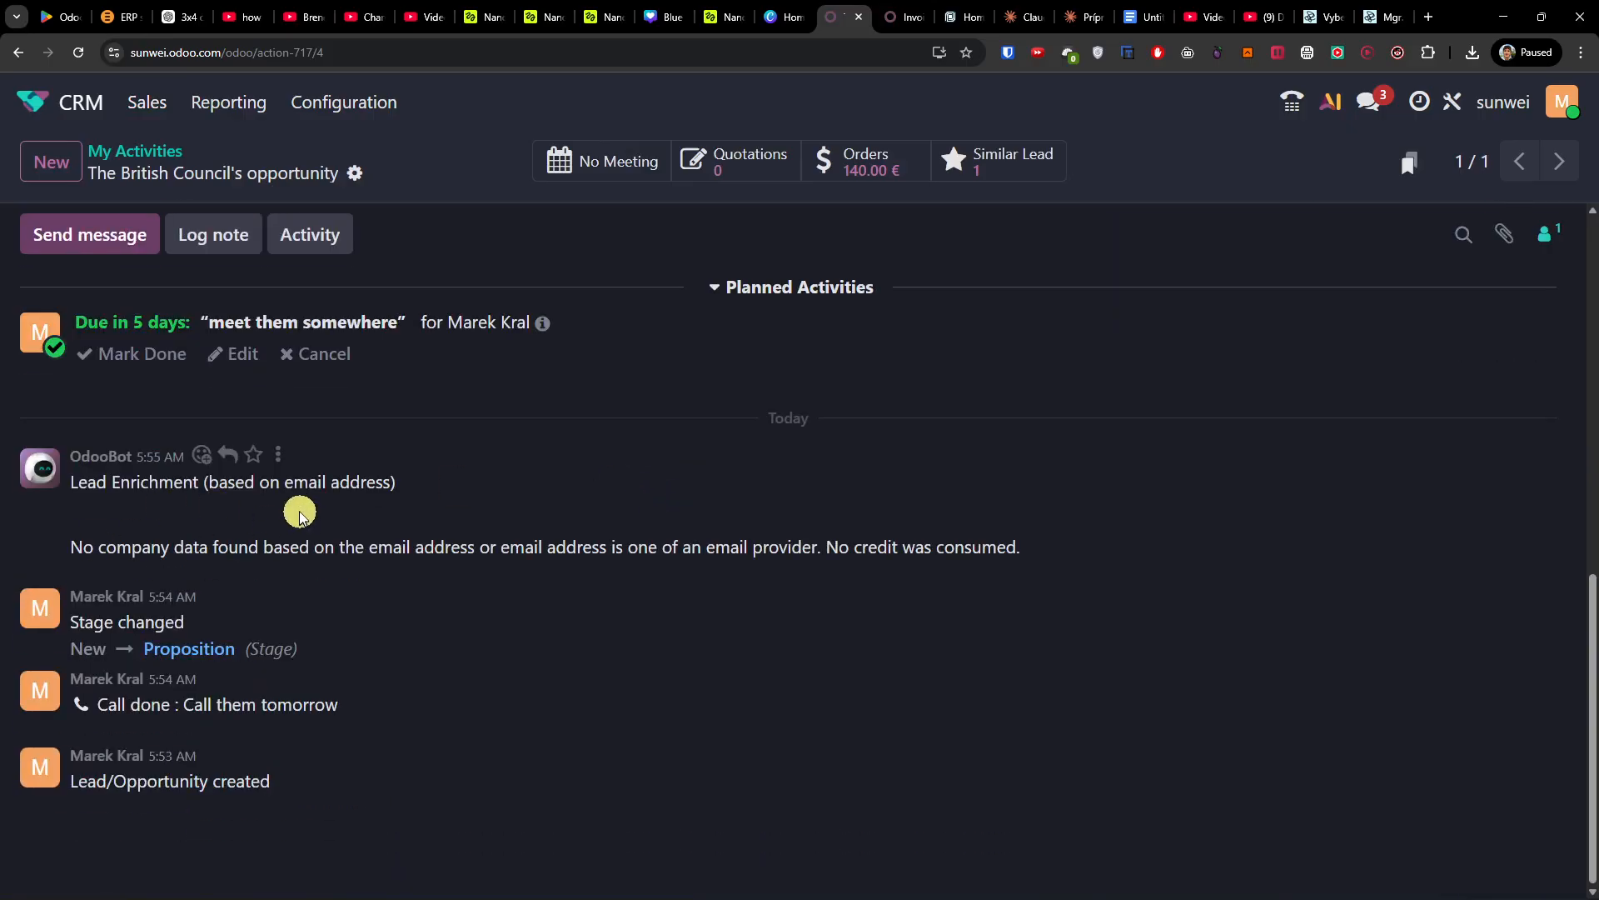
scroll(403, 368, "up", 2)
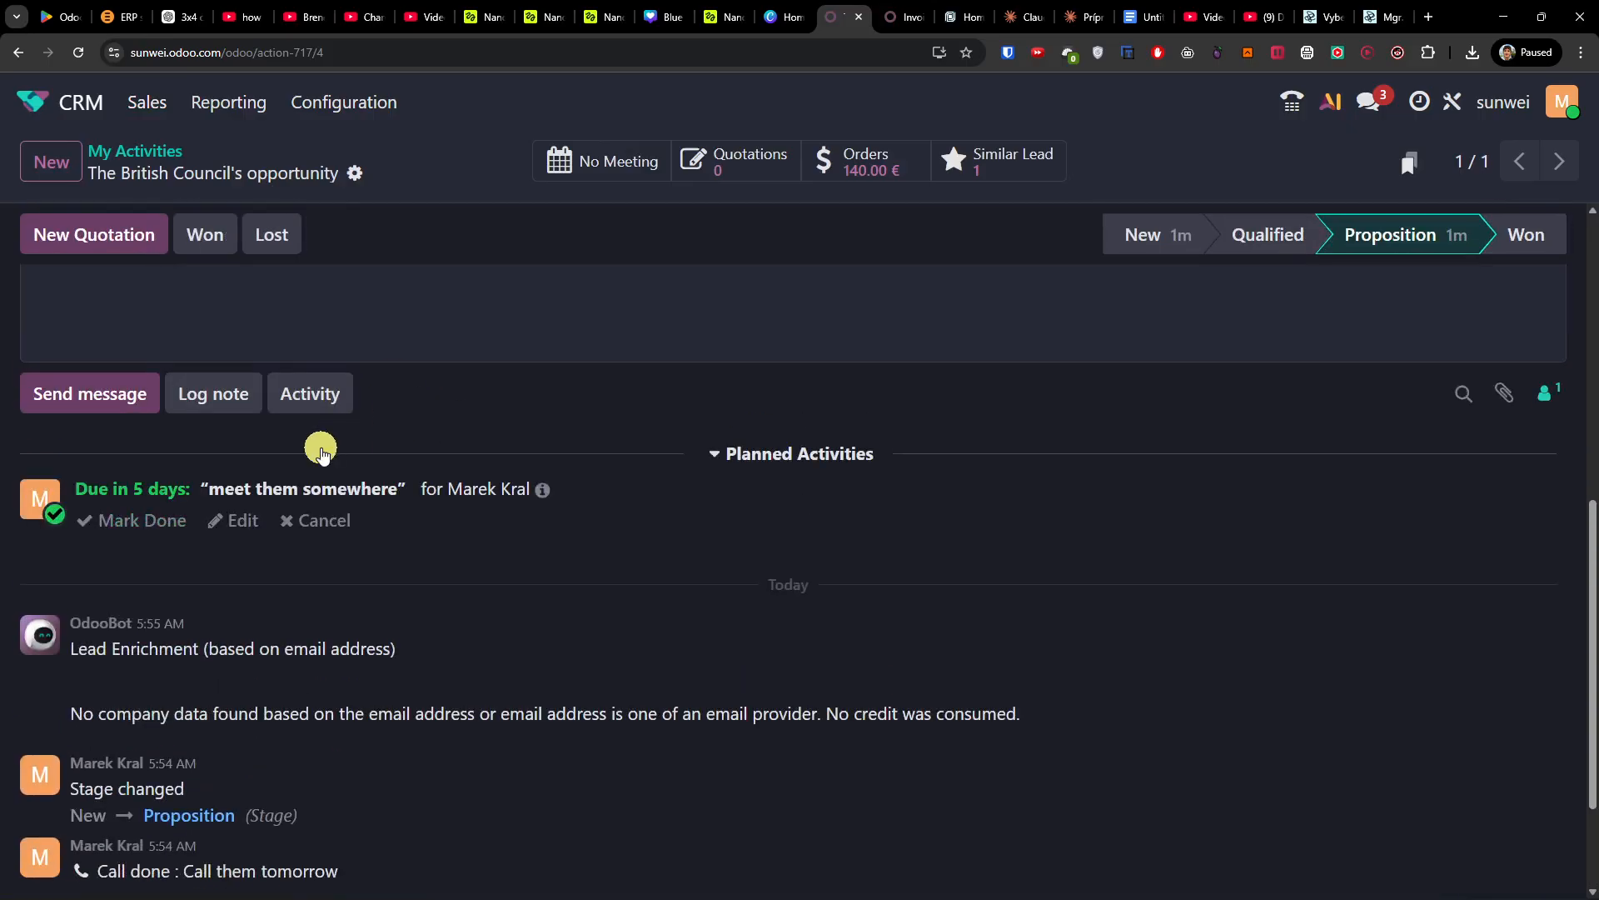
Step: Start a log note, then open the linked sales order S00002 with all 28 units invoiced
left_click(244, 408)
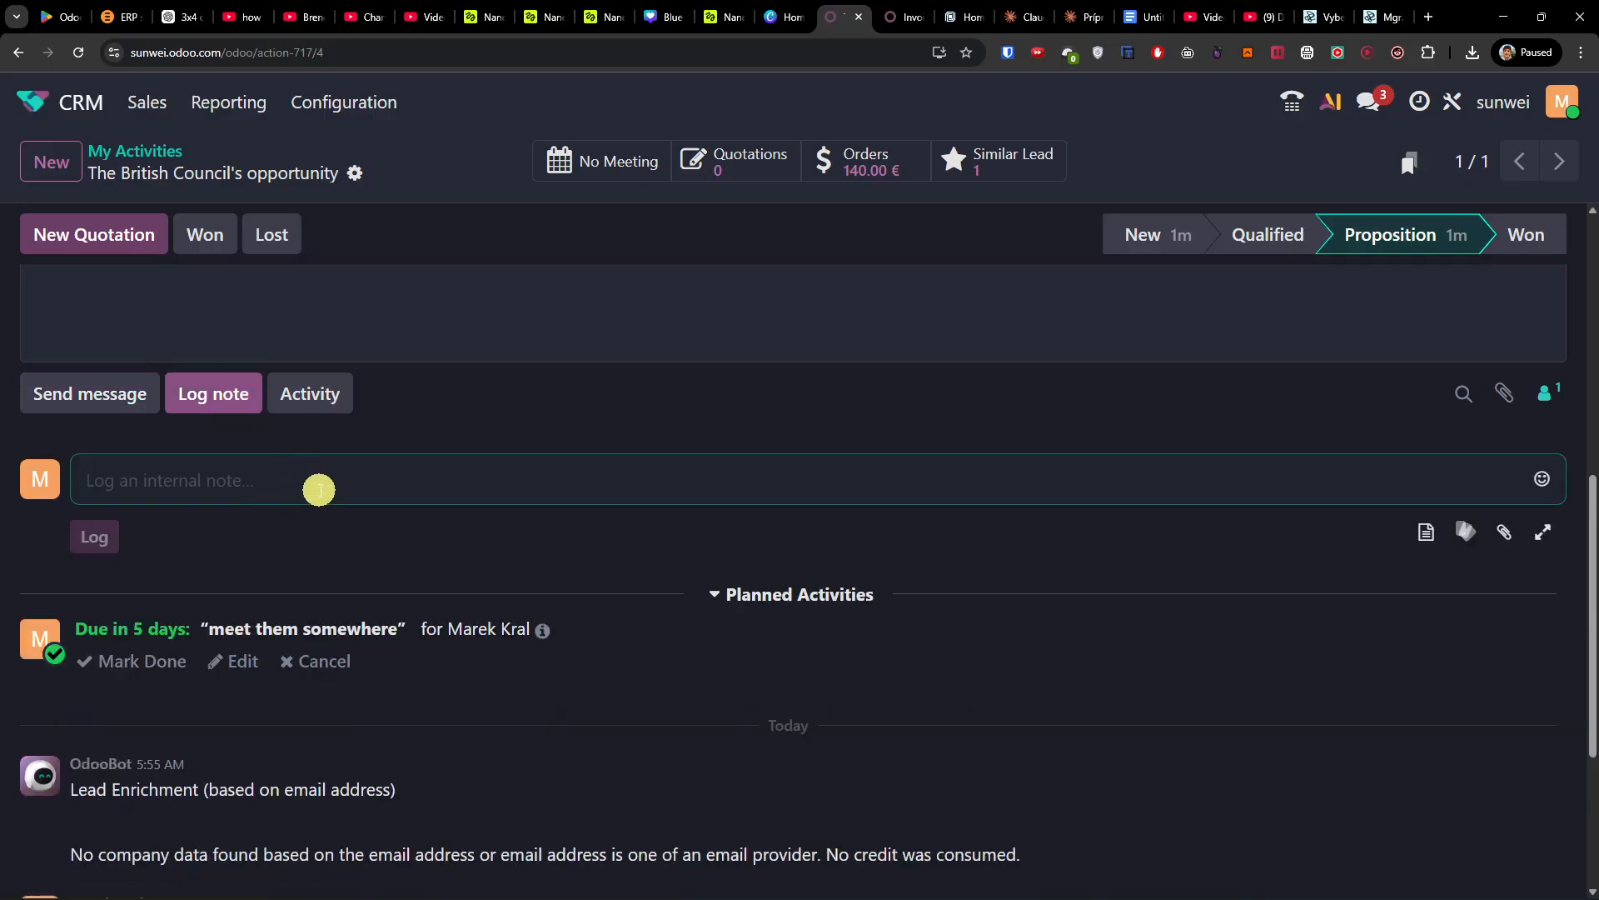
scroll(319, 489, "up", 4)
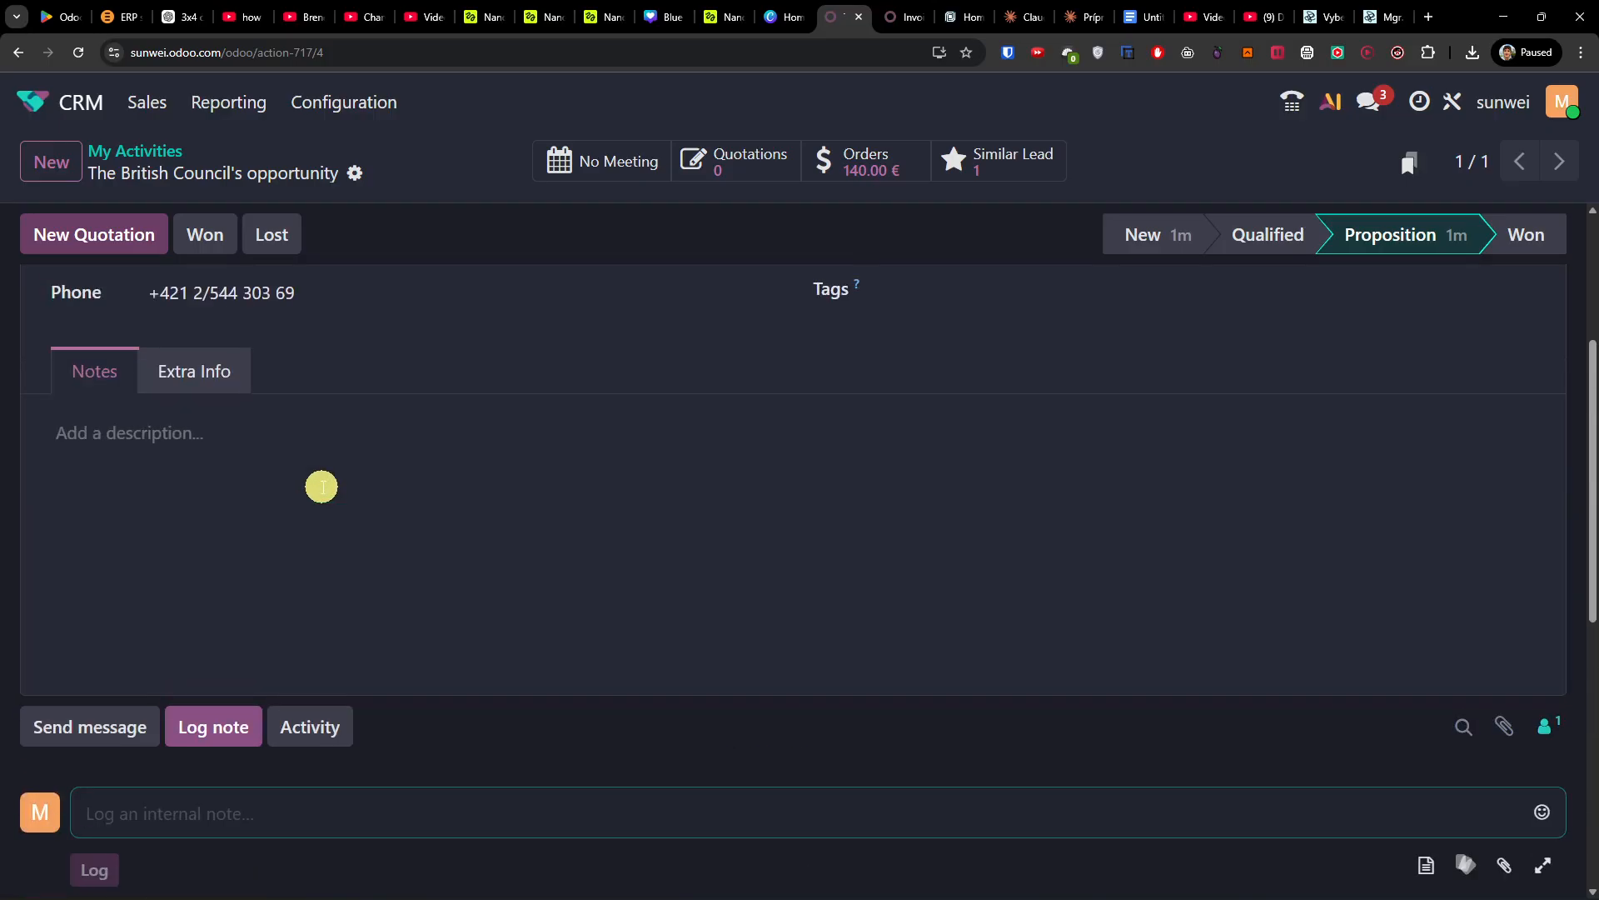
scroll(321, 487, "up", 4)
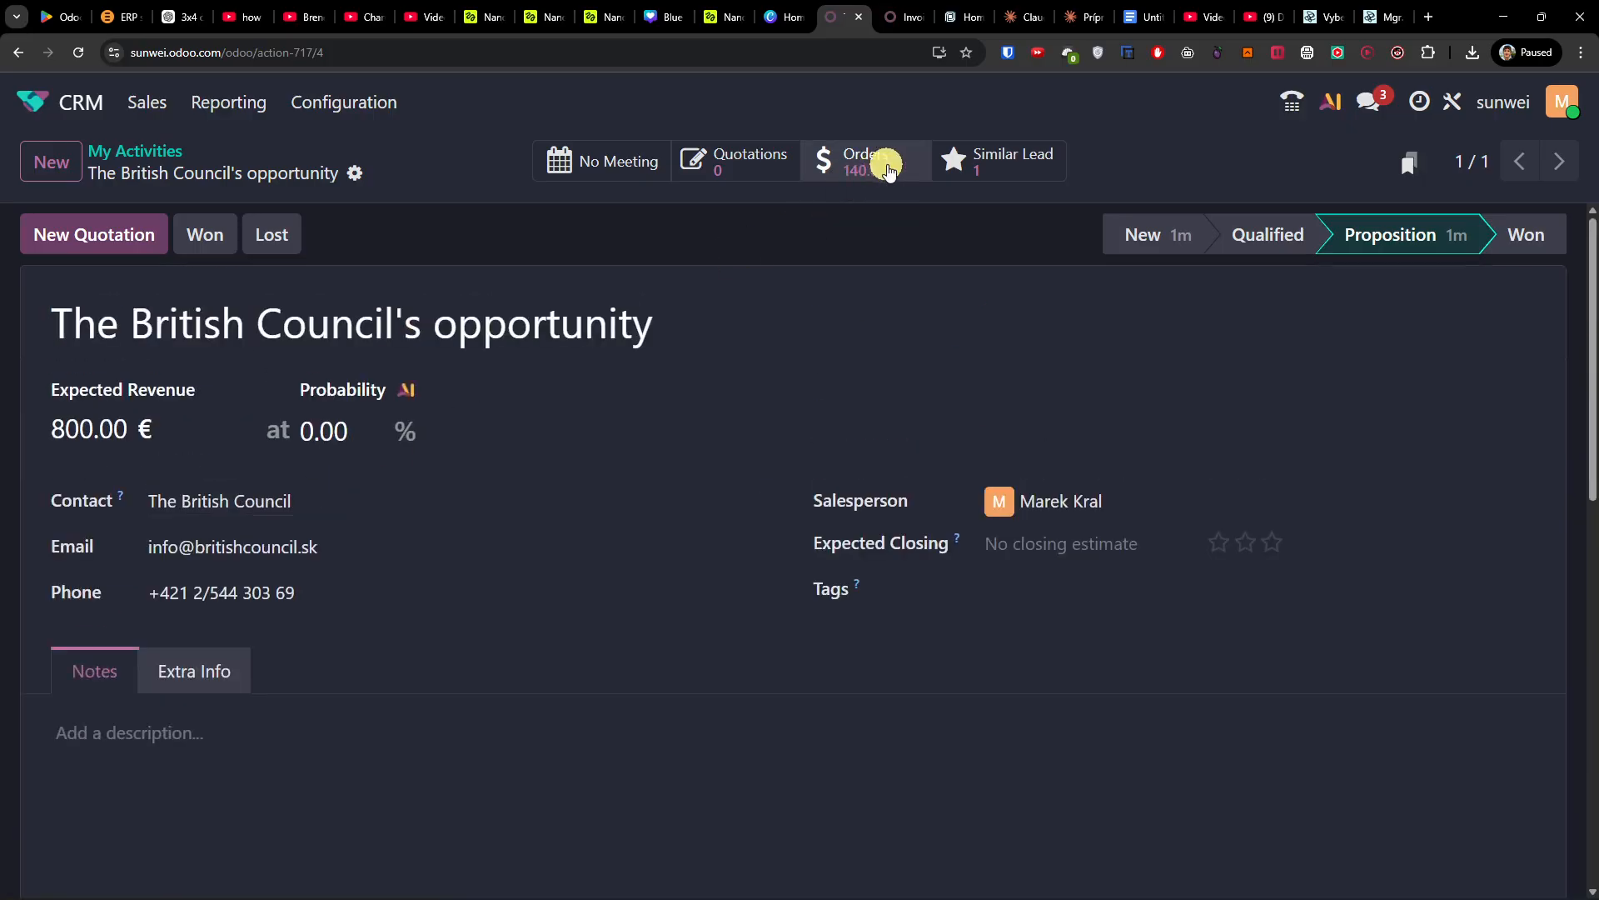
left_click(917, 164)
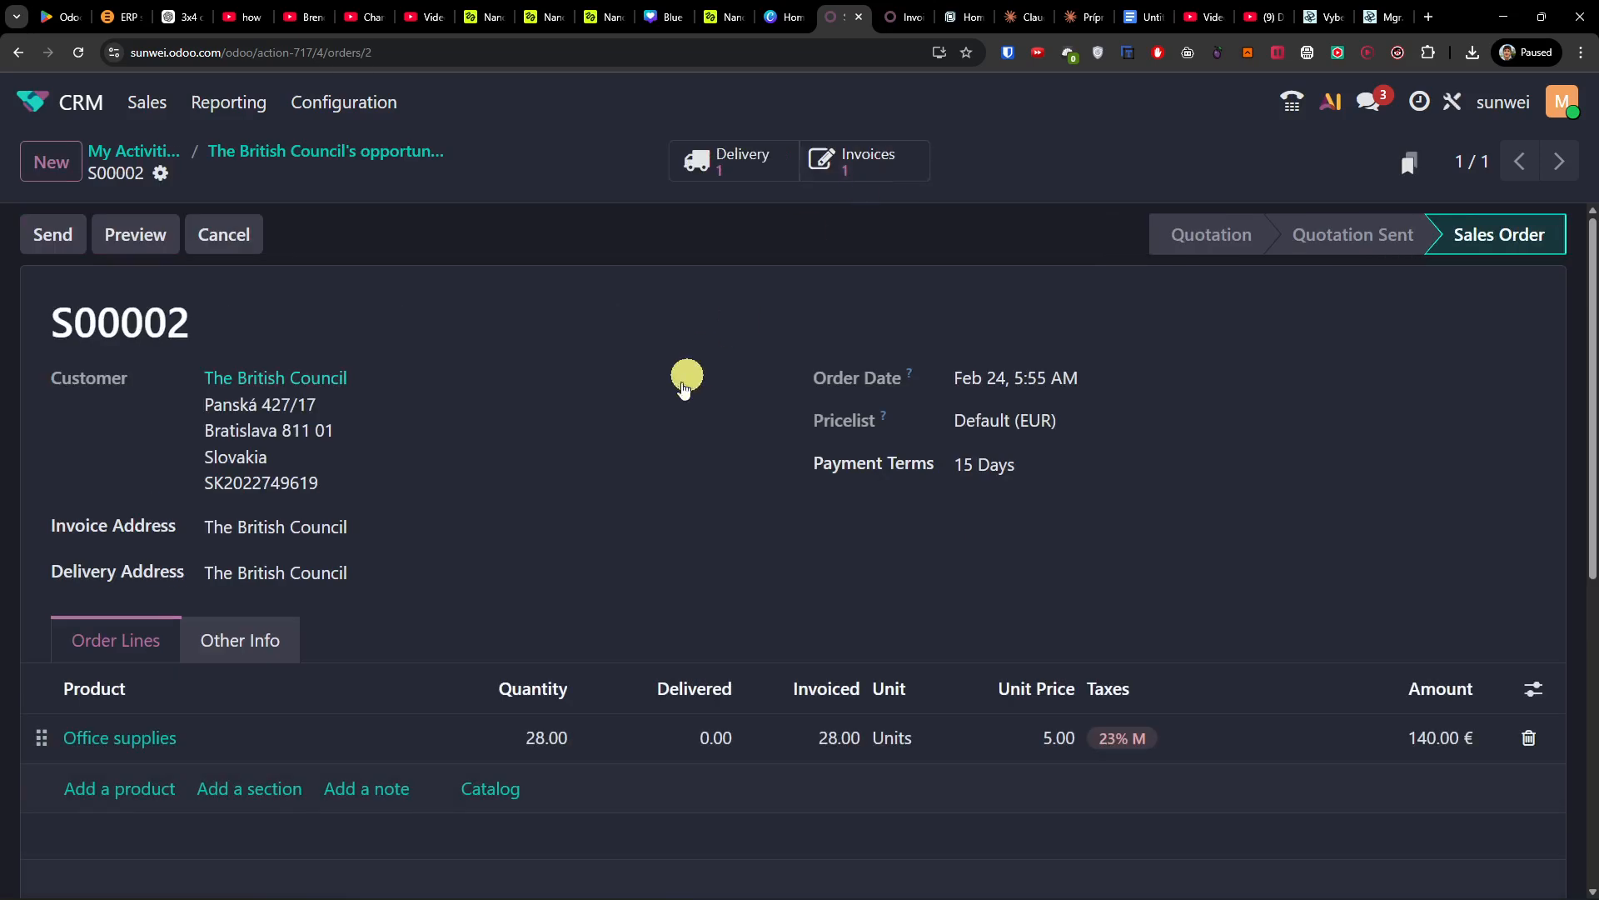
Step: Scroll through sales order S00002's lines: 28 office supplies units totalling 172.20 €
scroll(641, 435, "down", 4)
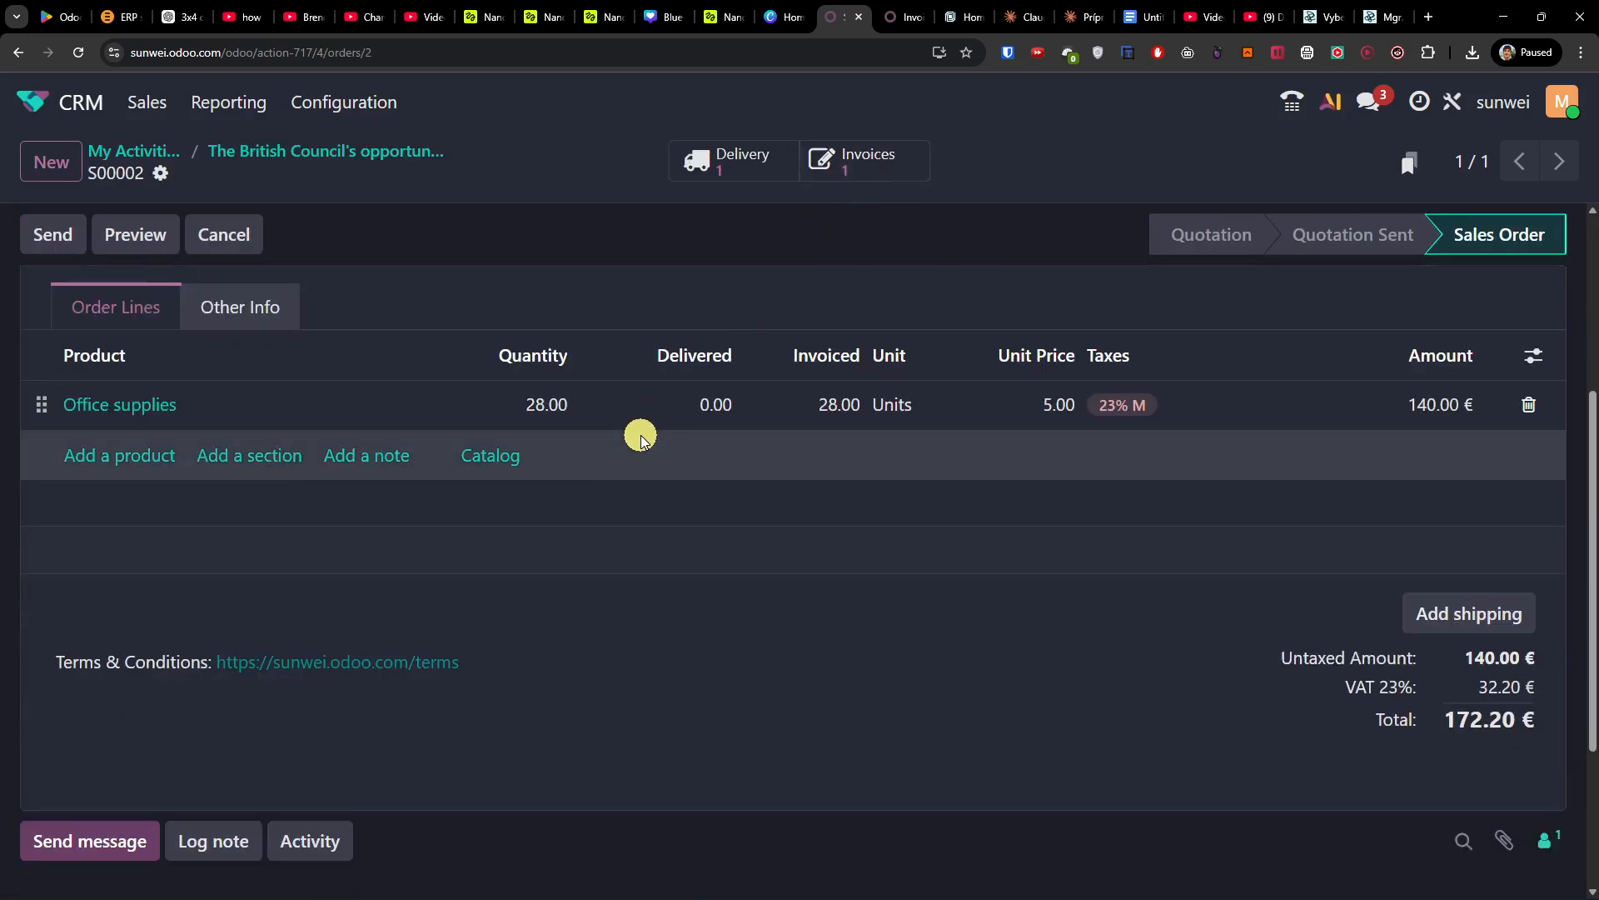
scroll(641, 435, "up", 4)
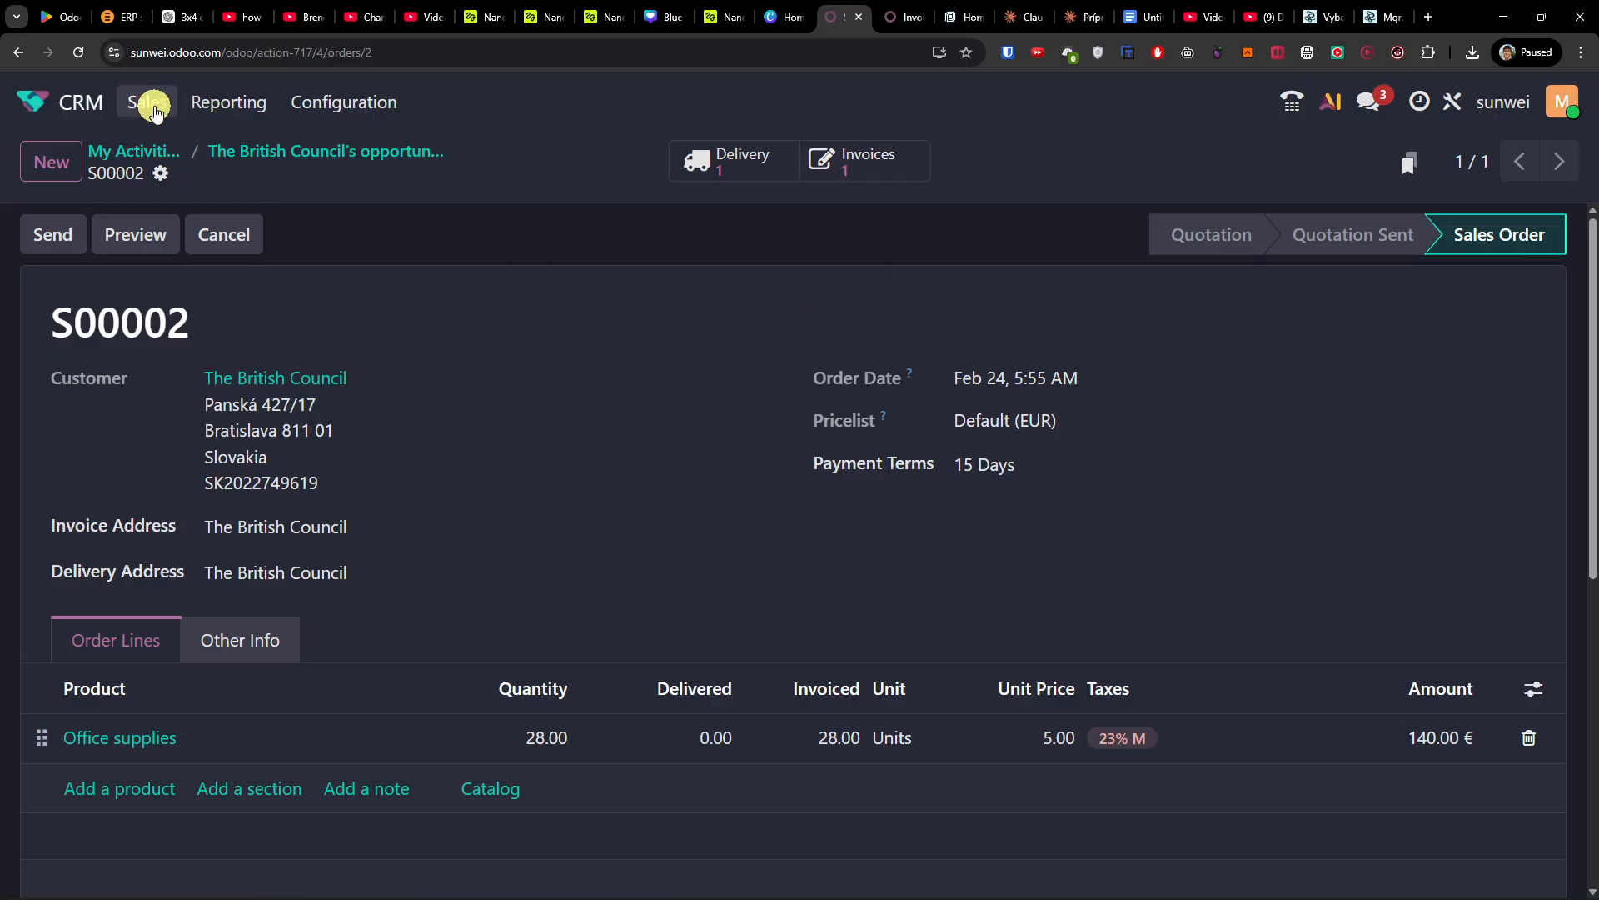
Step: Review the Forecast and Pipeline Analysis reports and browse the Configuration menu
left_click(222, 105)
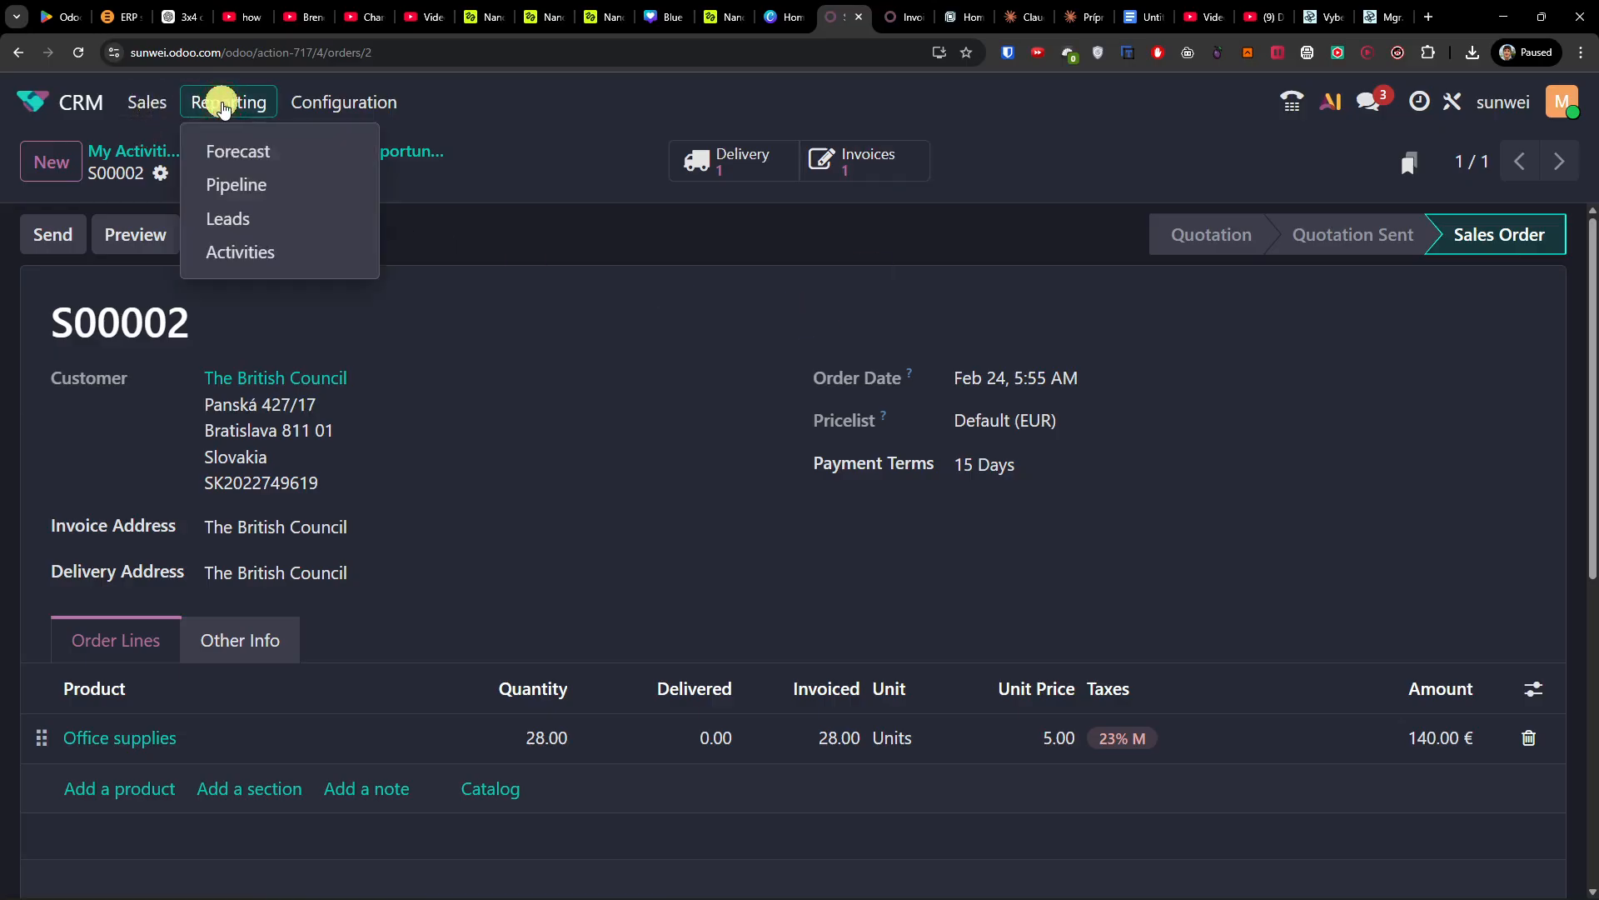
left_click(254, 155)
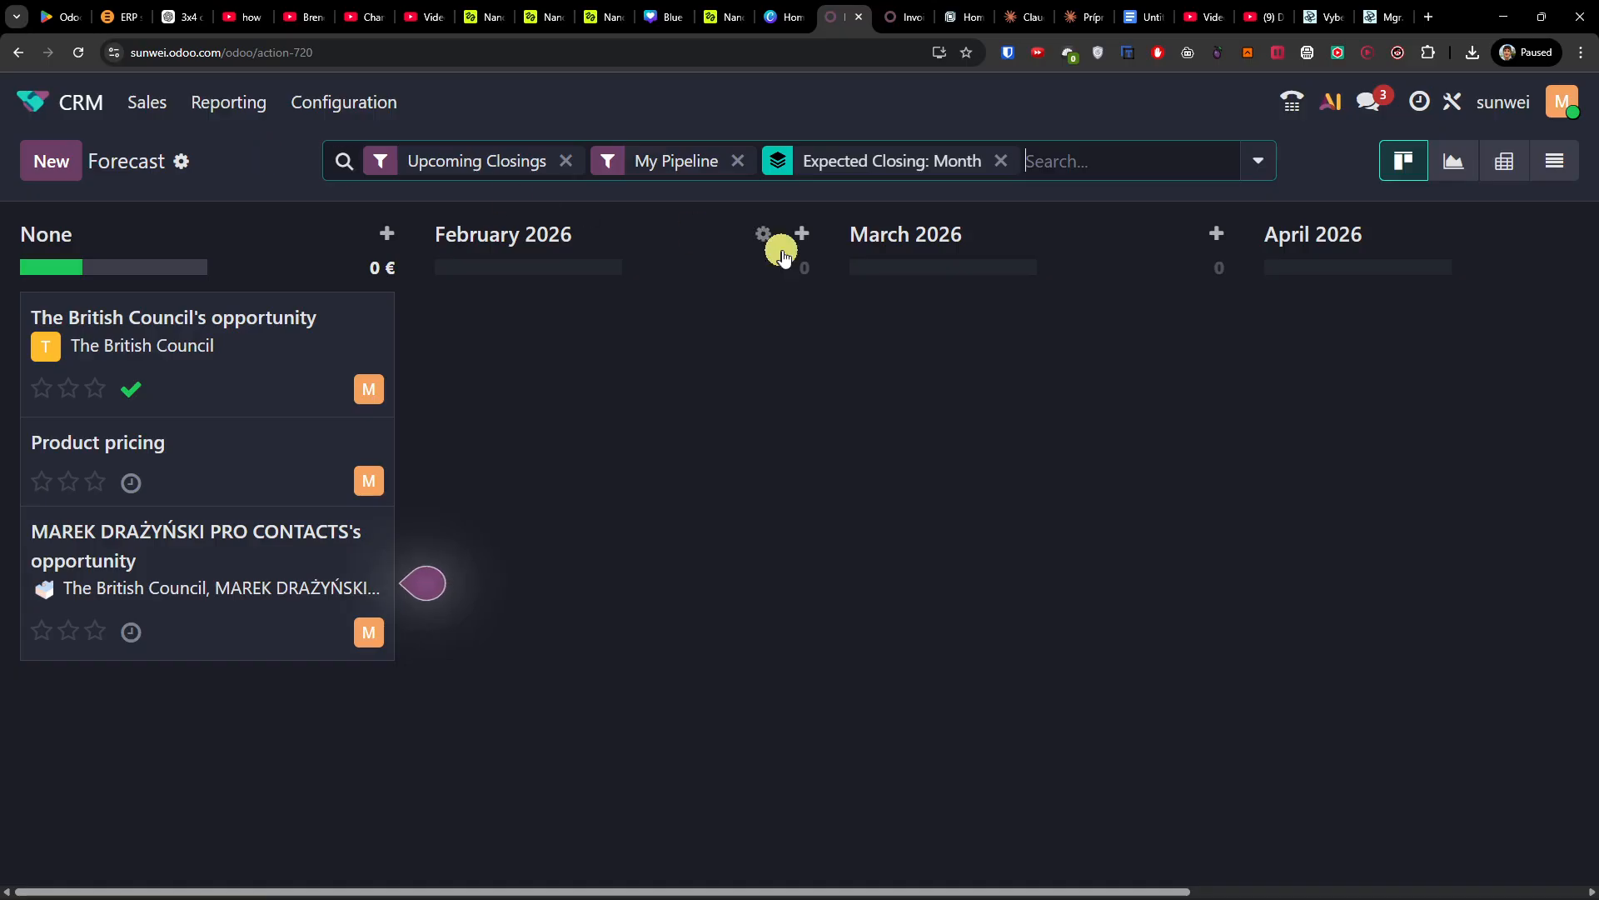
left_click(231, 100)
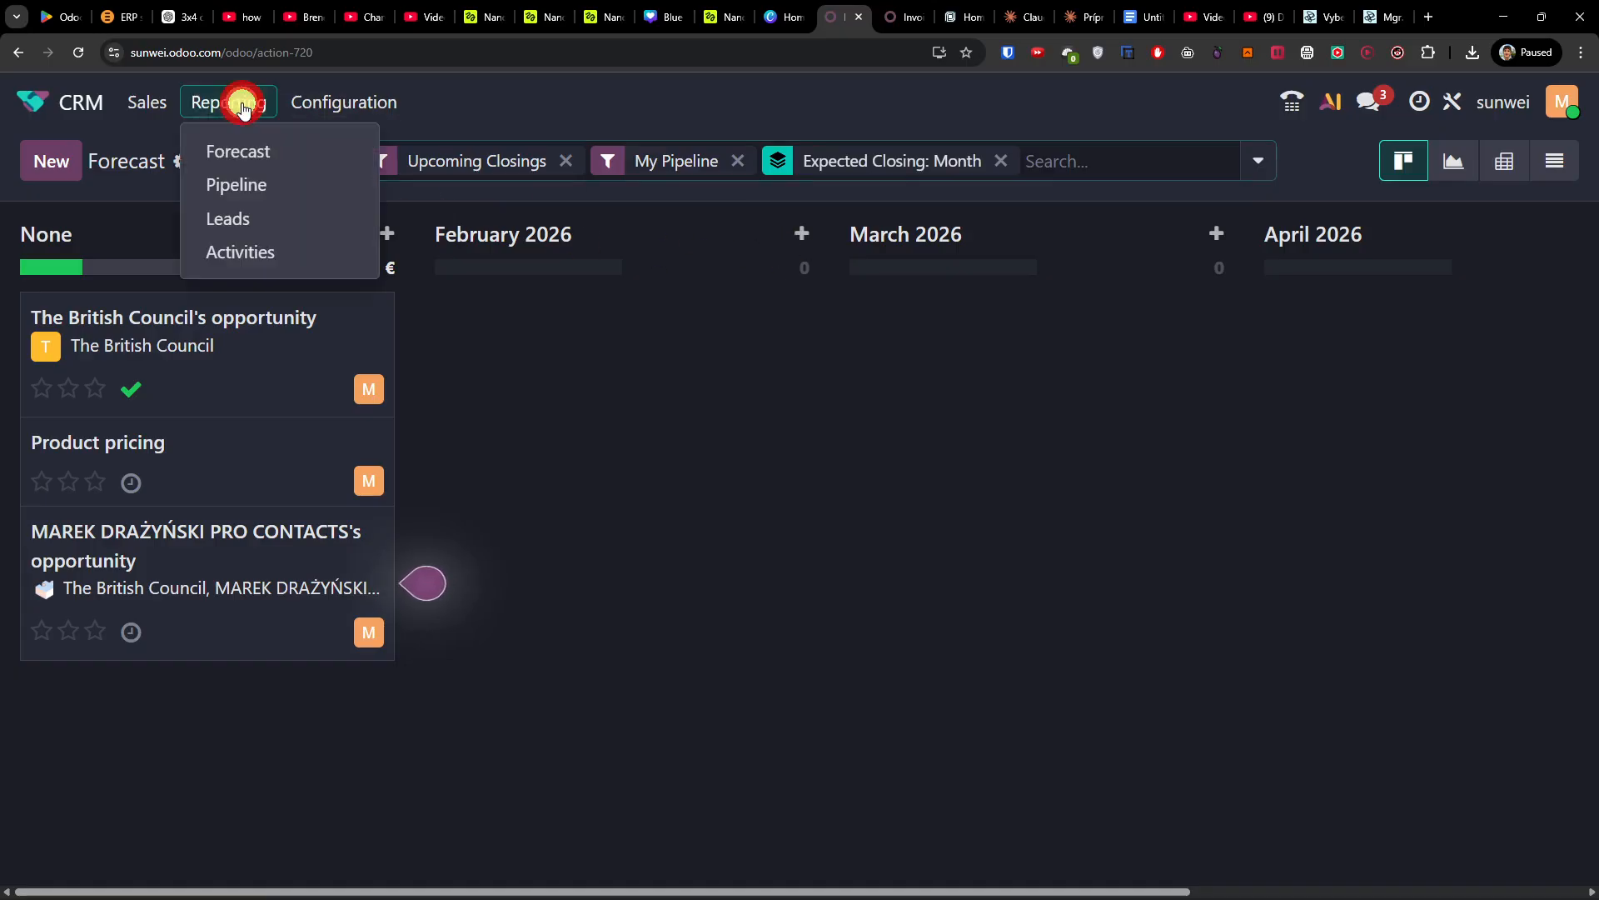
left_click(291, 194)
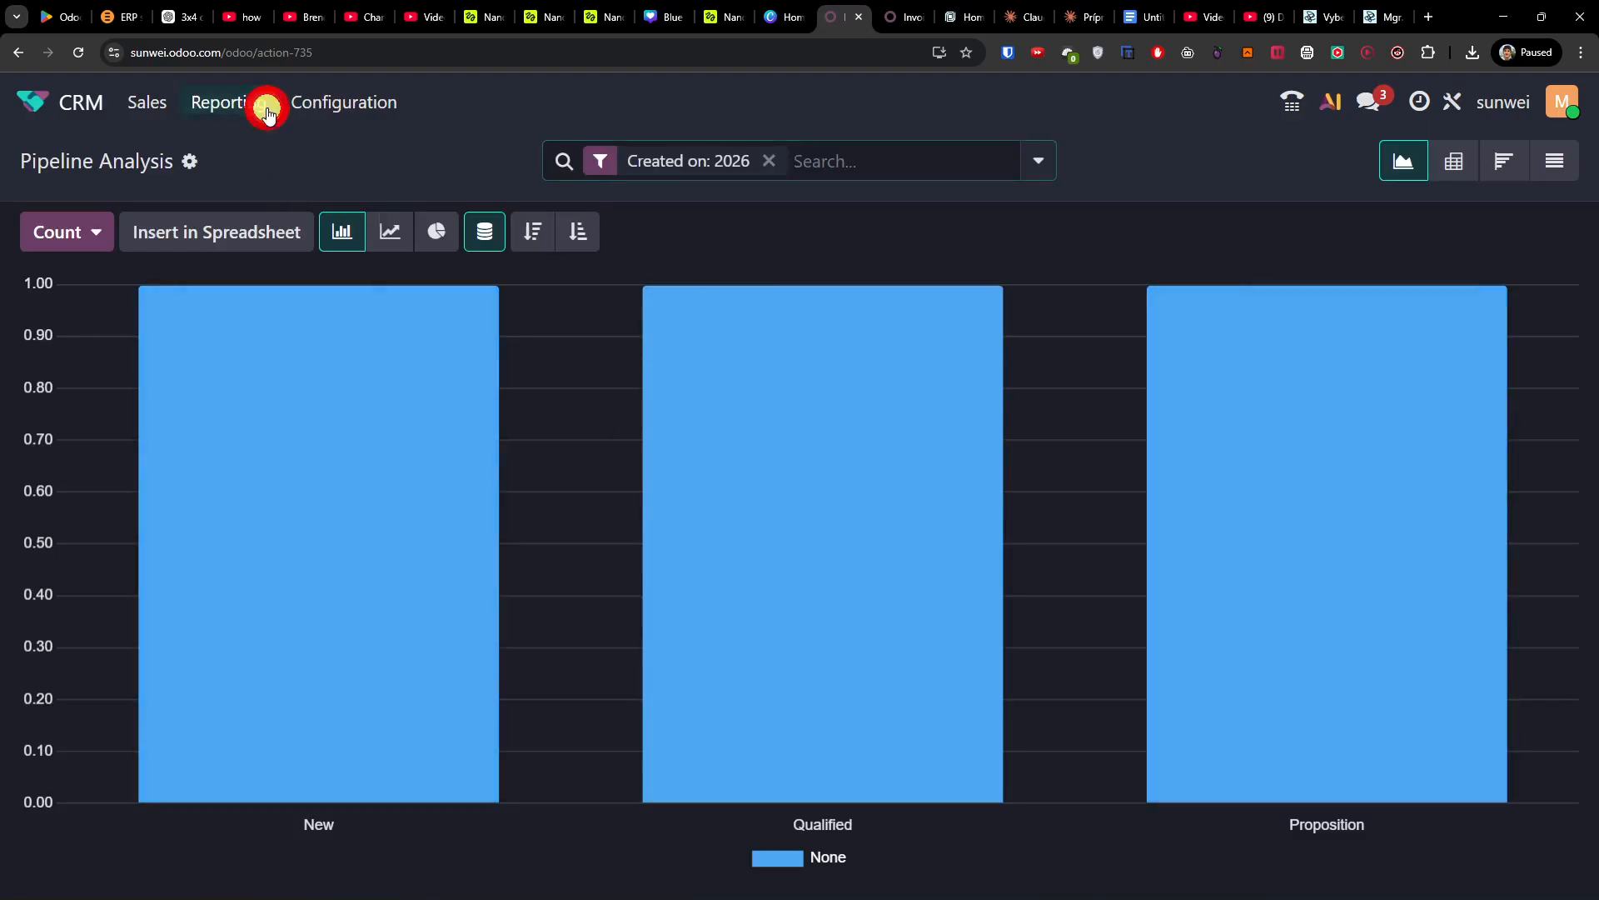
left_click(250, 101)
left_click(354, 101)
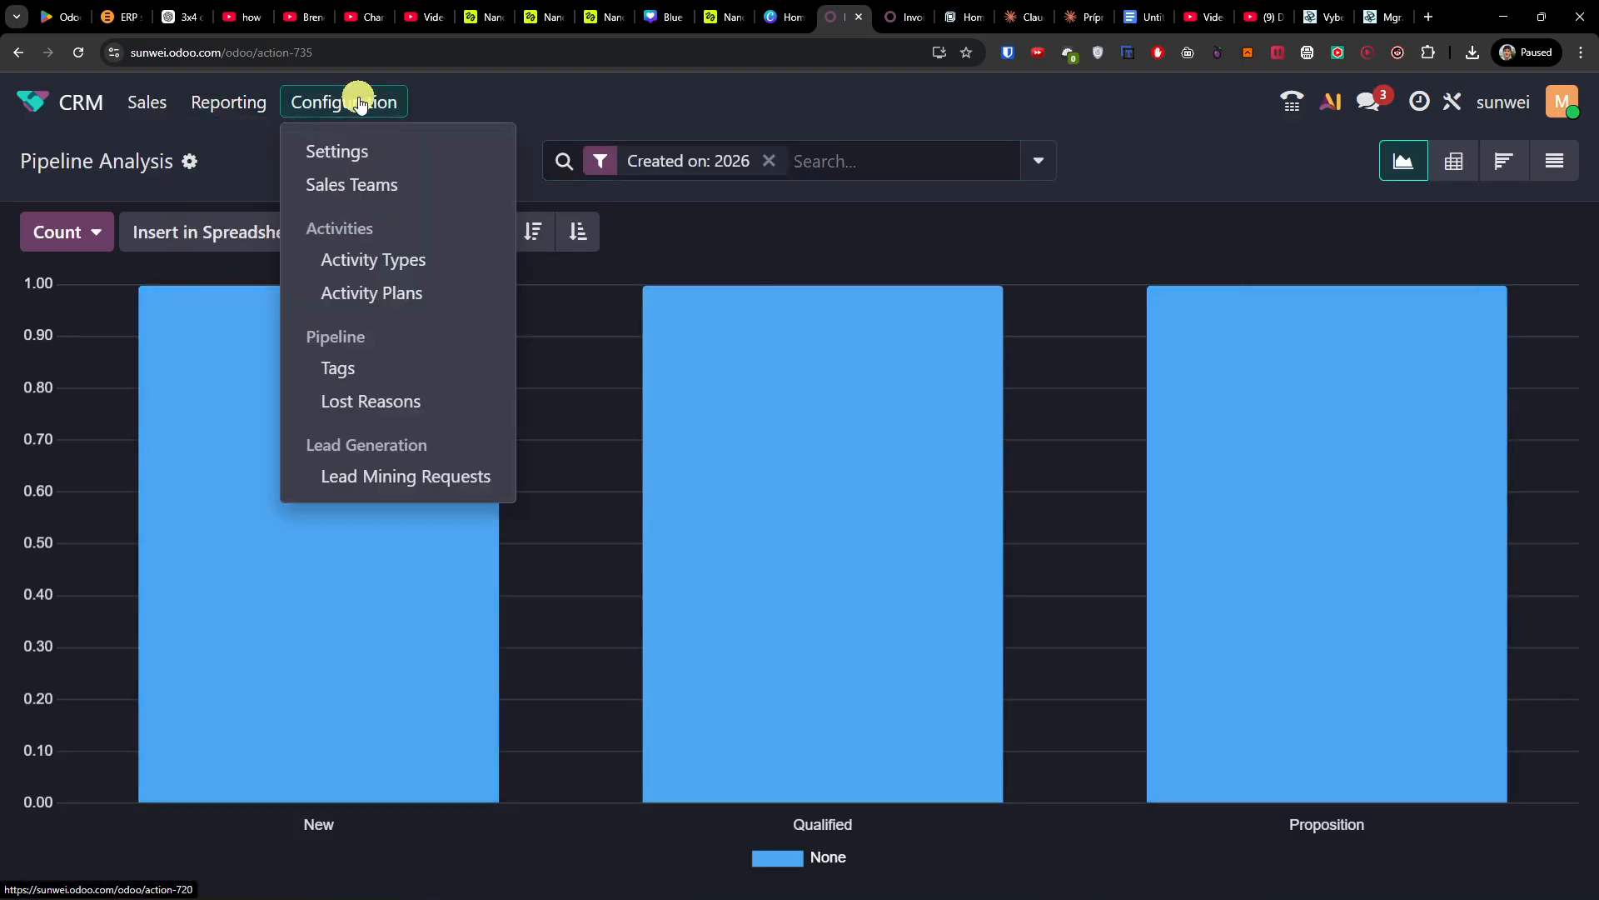
Step: Show My Pipeline as list, calendar, pivot and graph, then return to the Kanban board
left_click(146, 103)
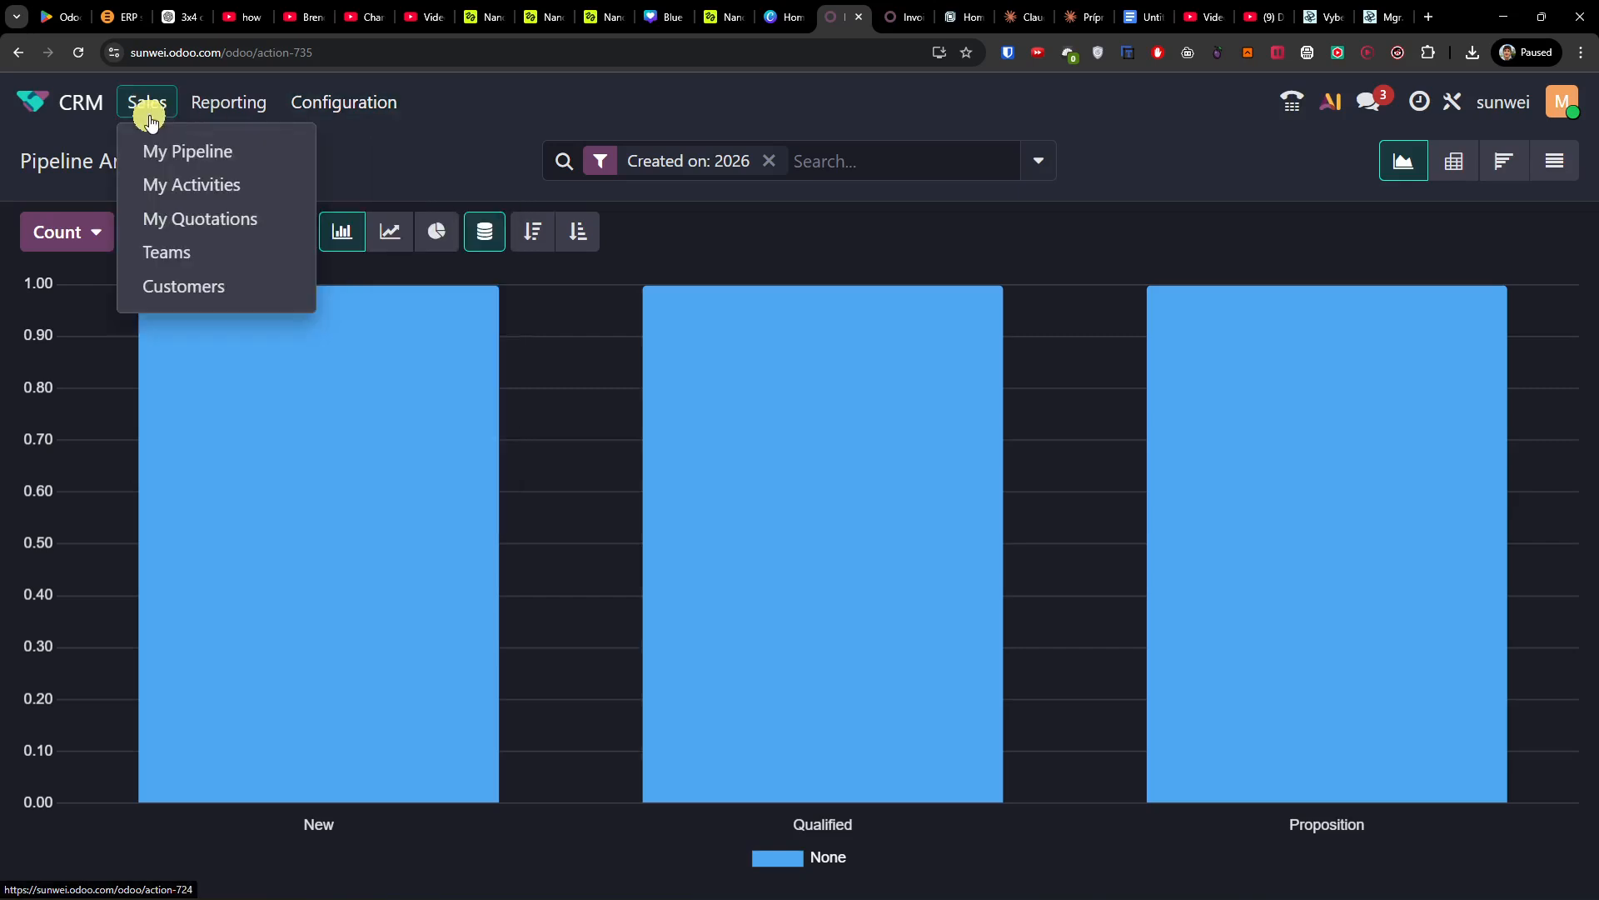
left_click(150, 152)
left_click(1308, 160)
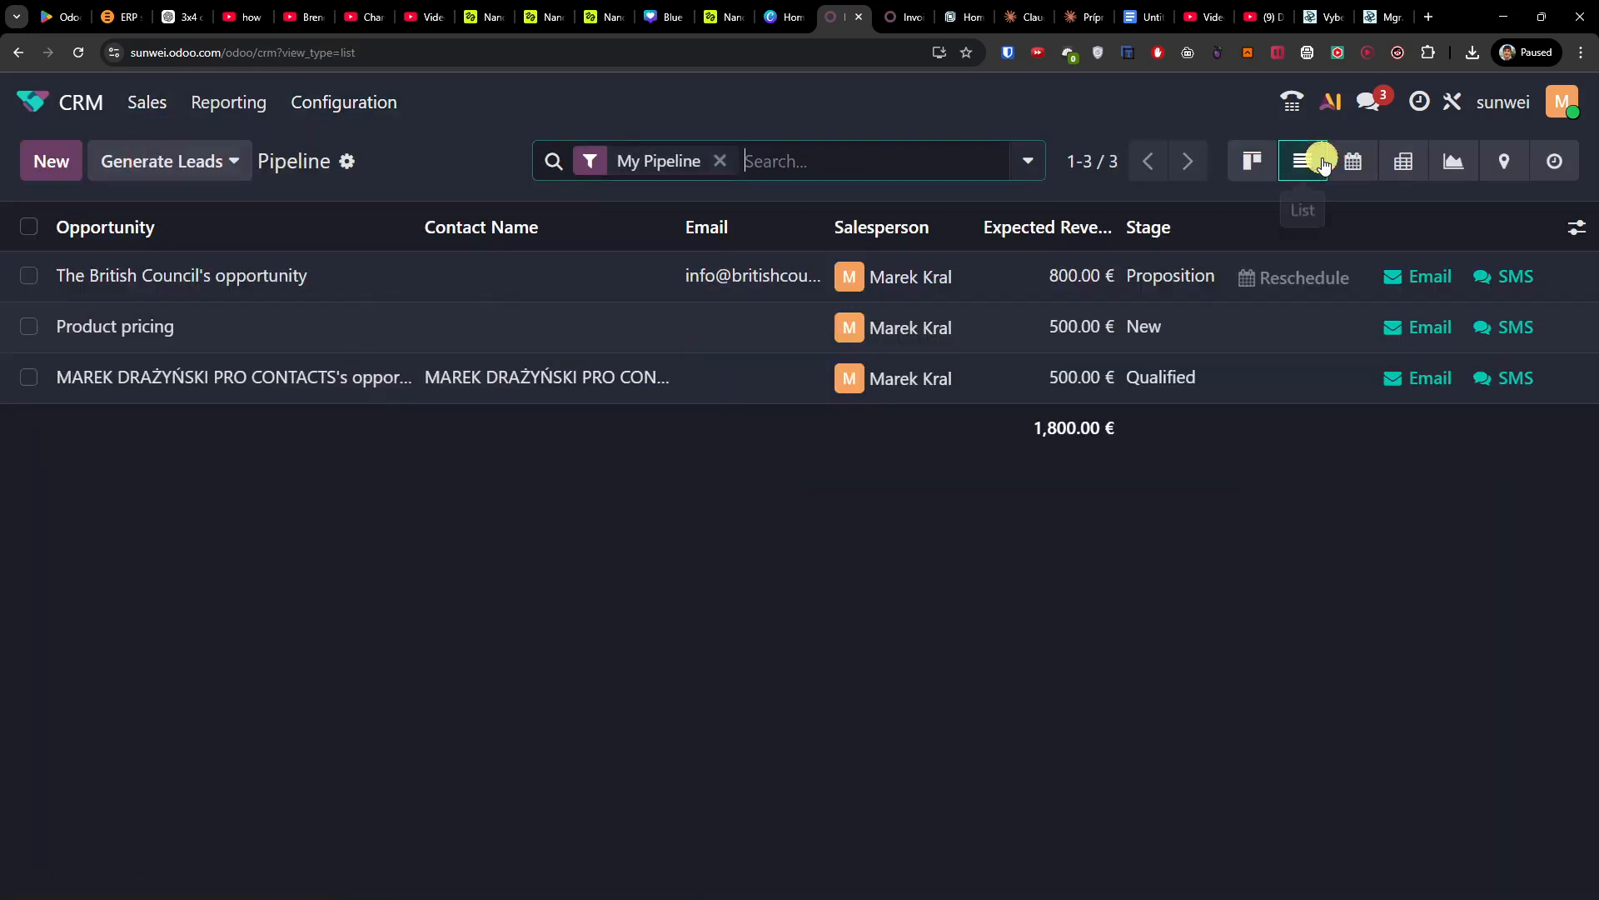
left_click(1360, 162)
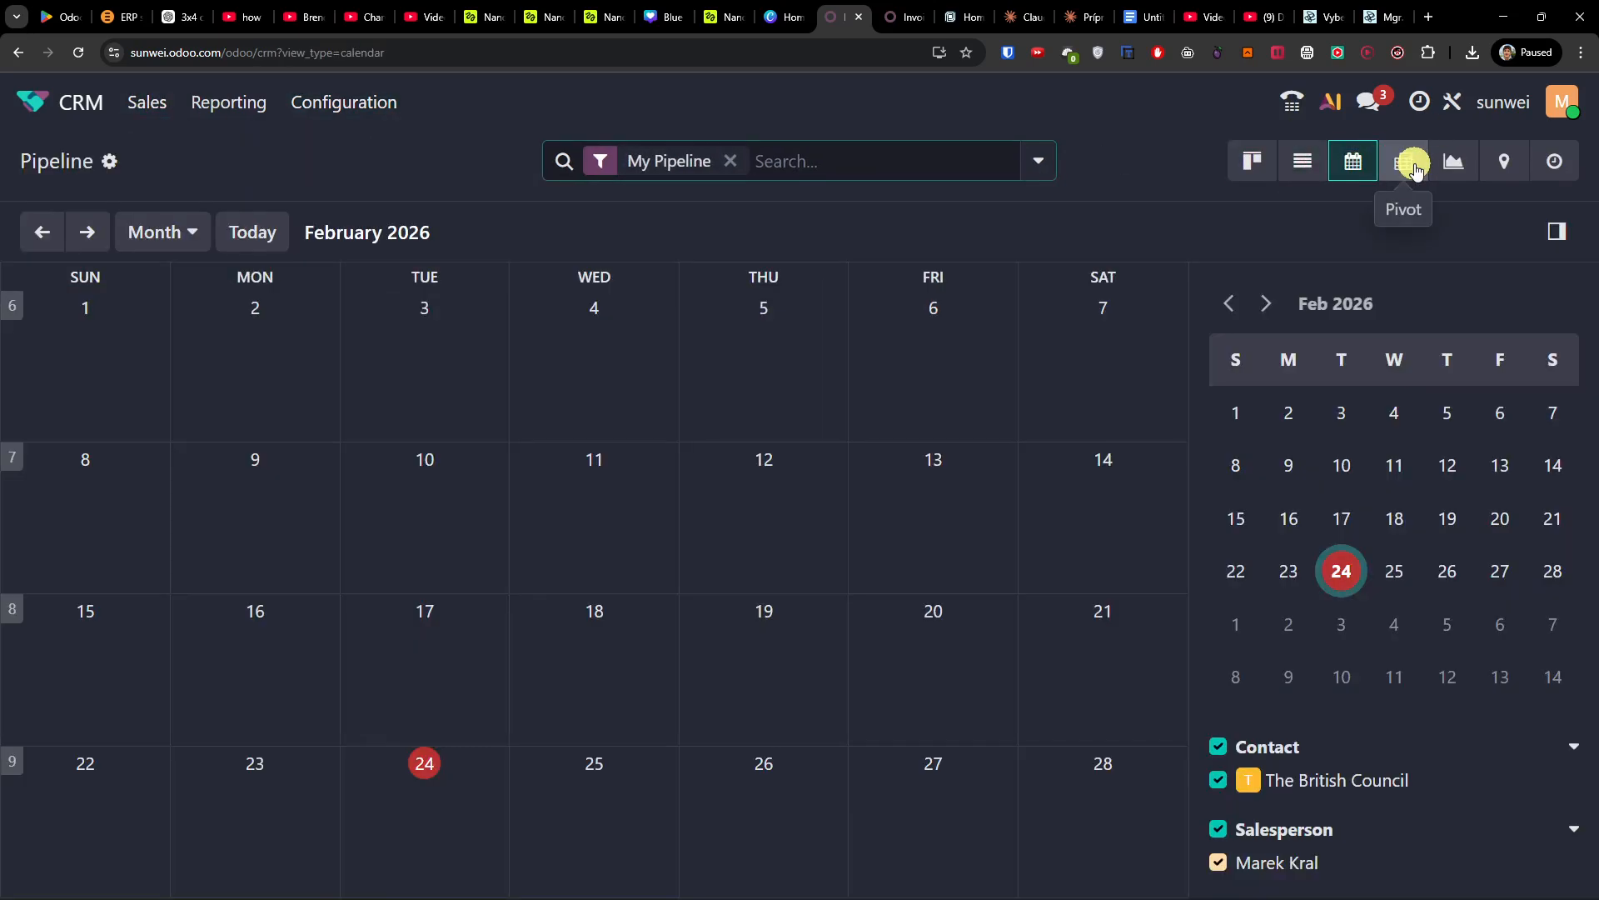
left_click(1407, 161)
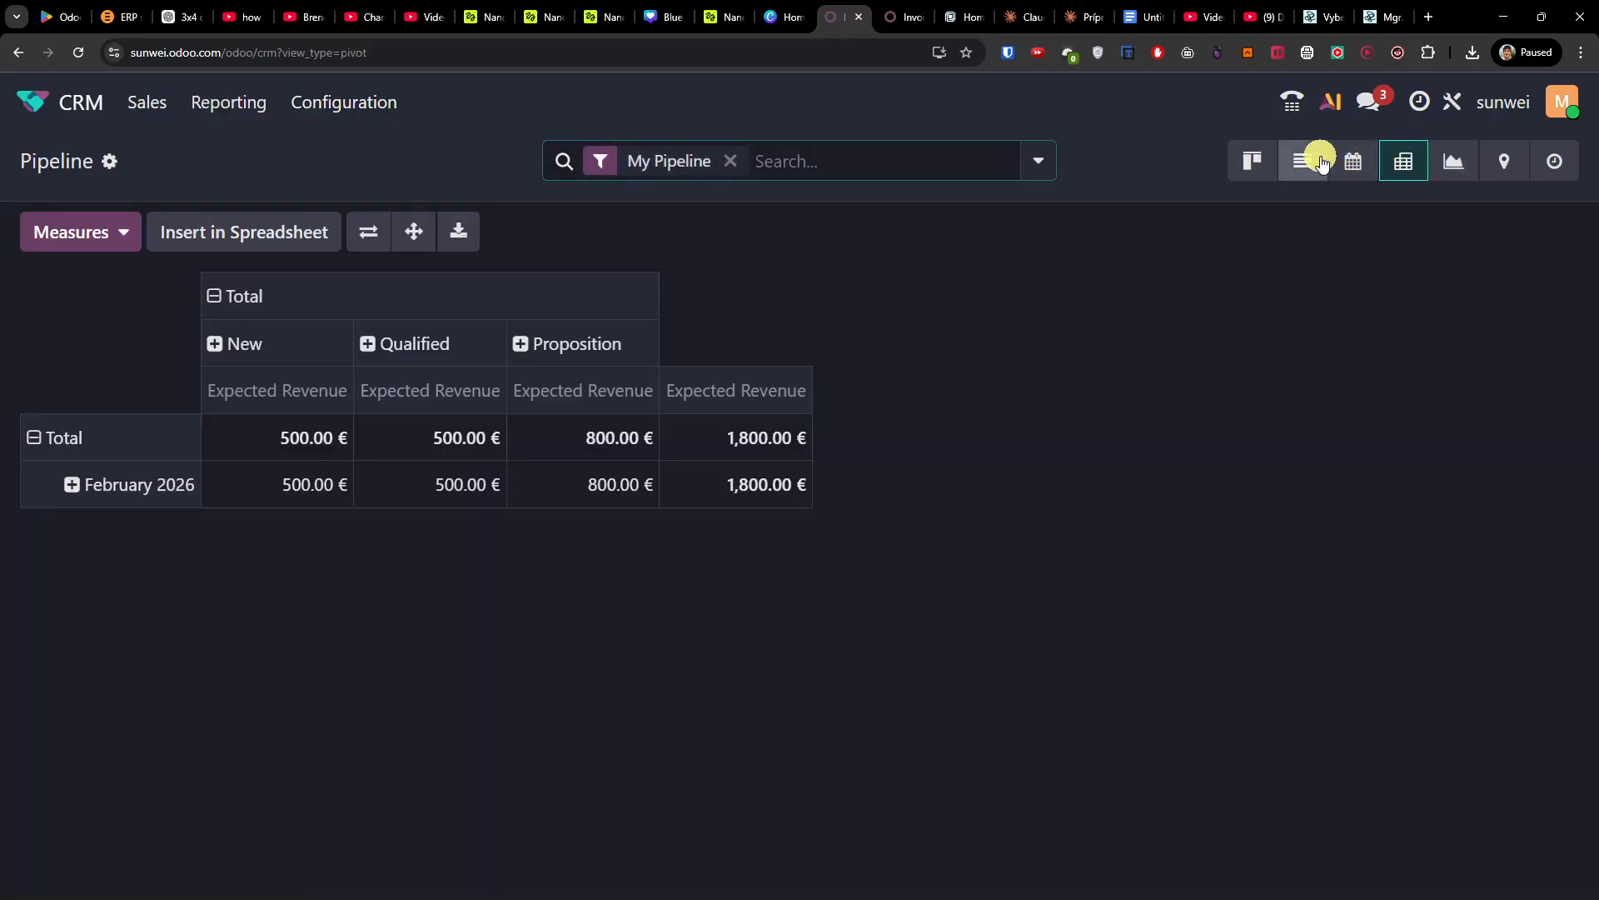
left_click(1238, 156)
left_click(1456, 162)
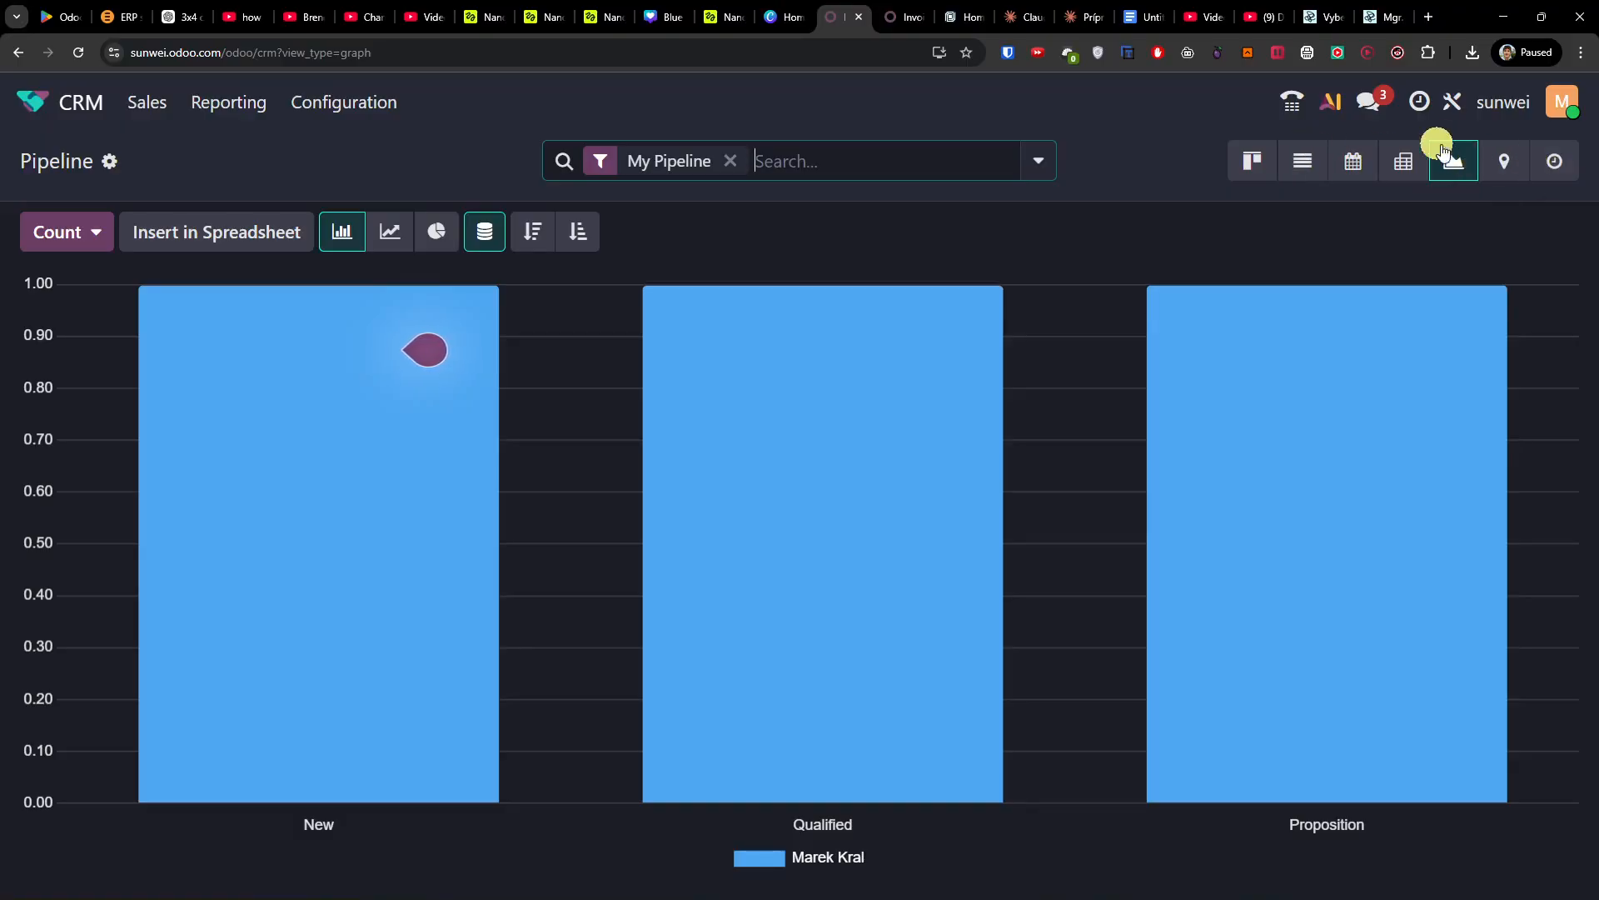
left_click(1270, 160)
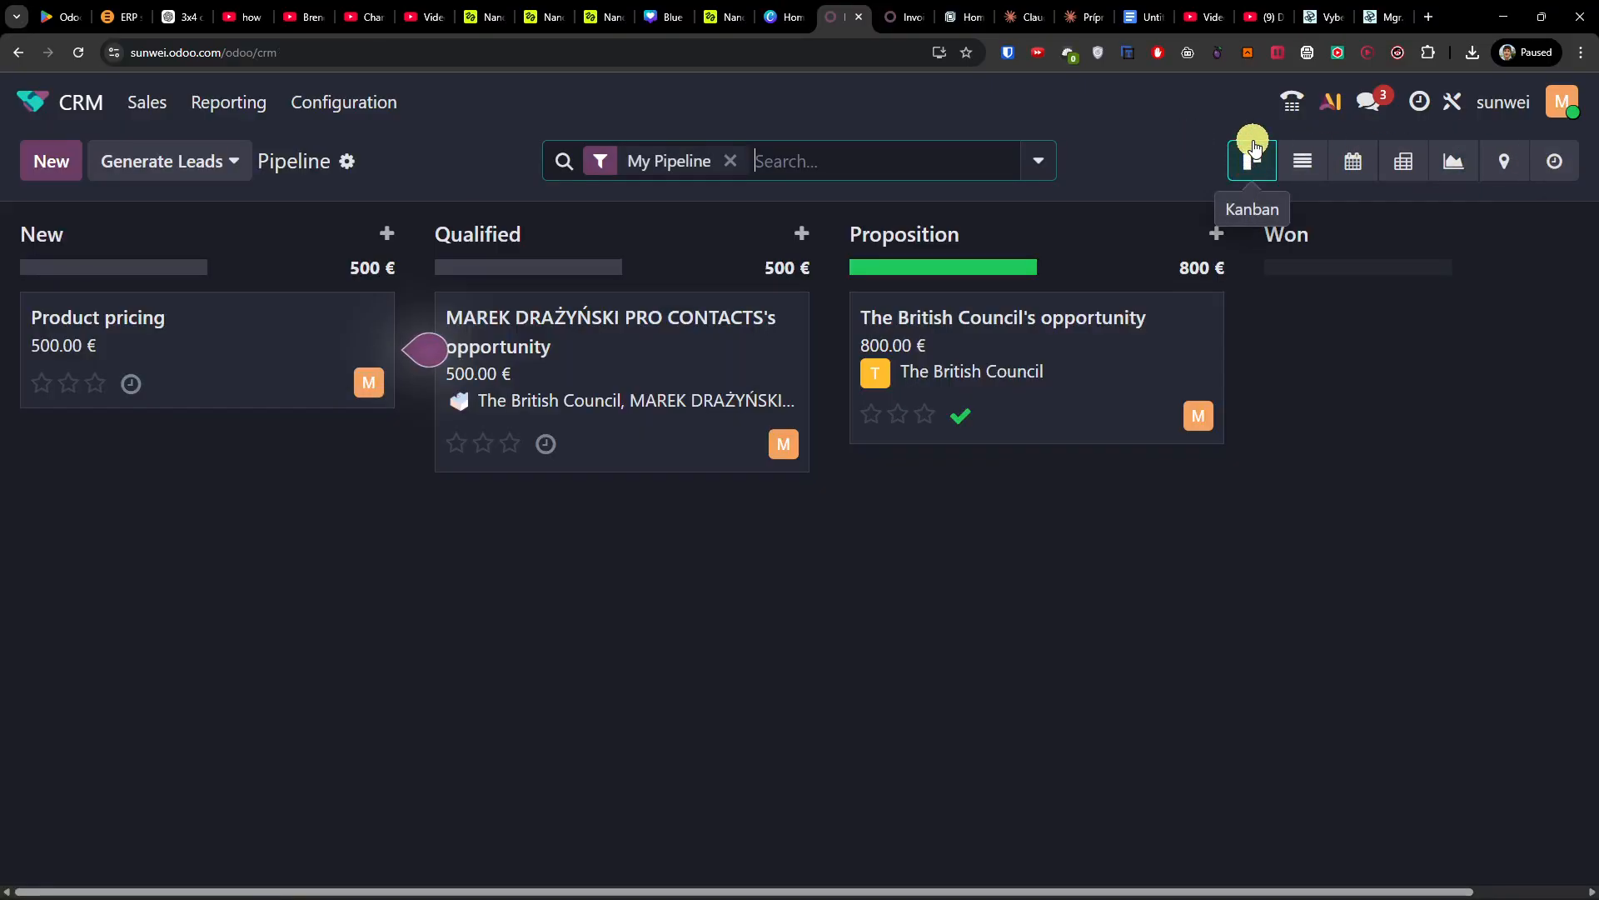